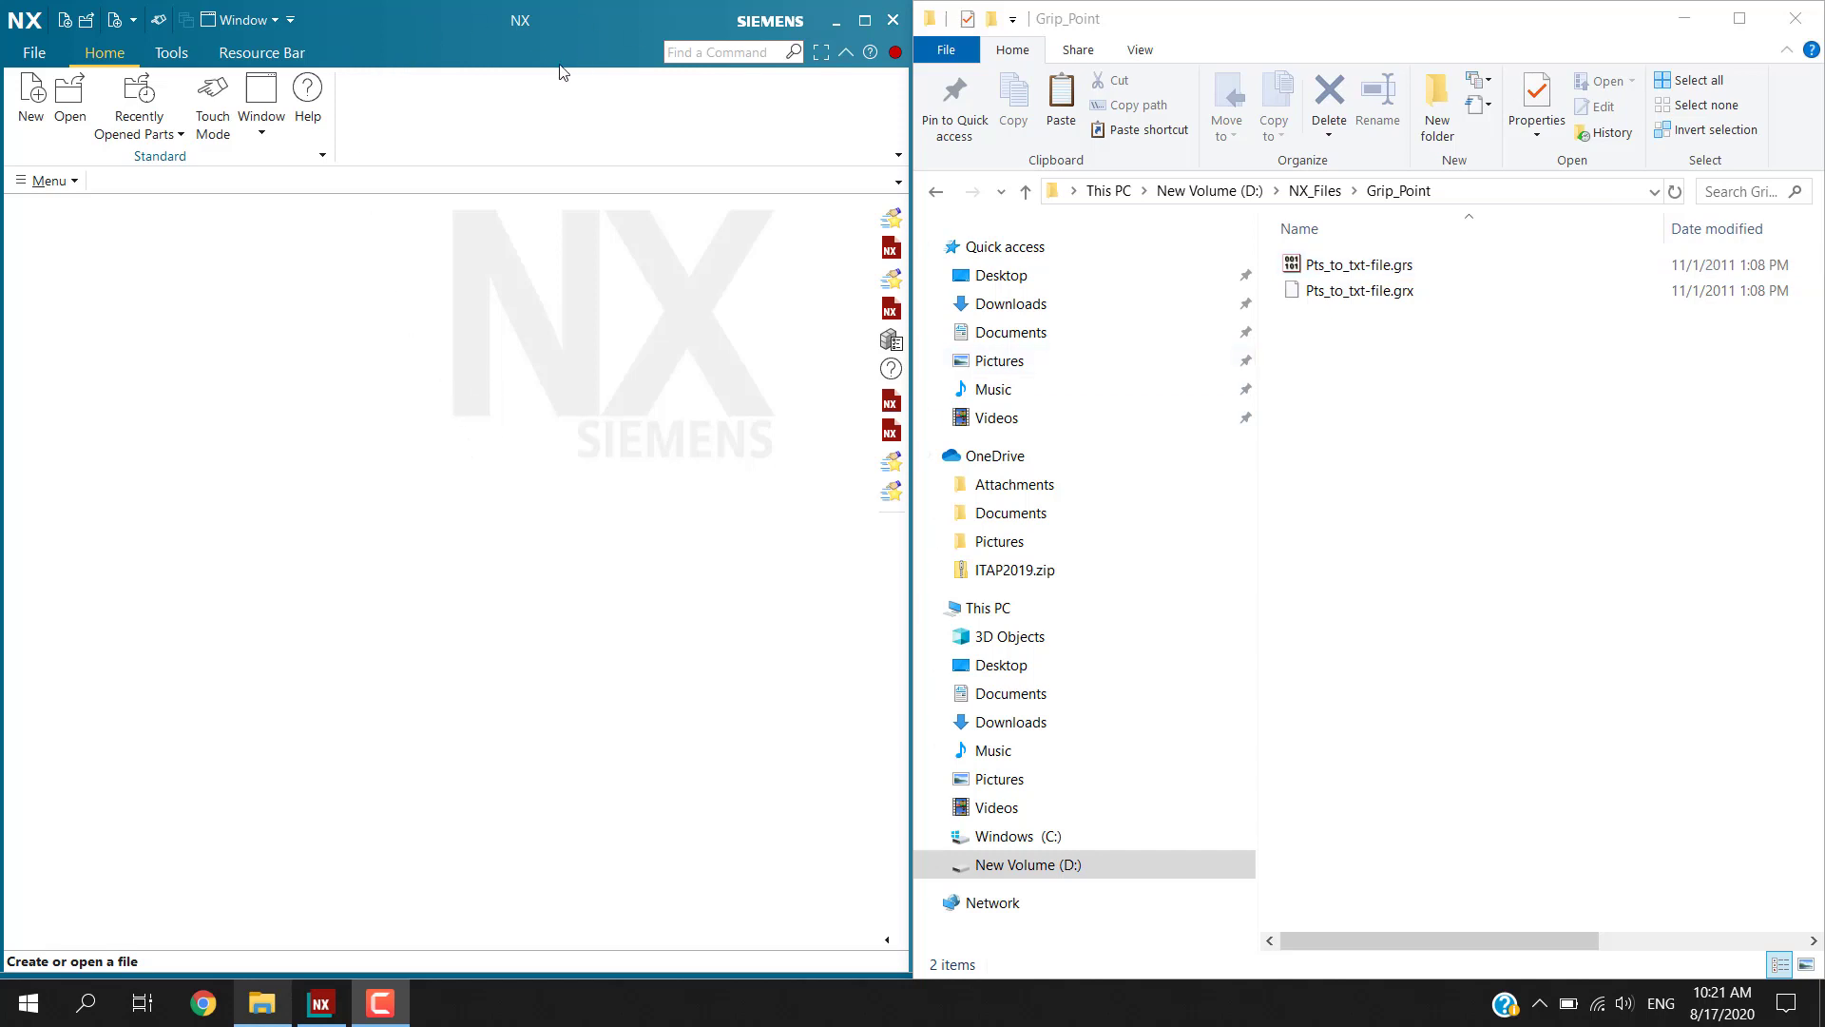
Step: Open Pts_to_txt-file.grs in Notepad++, review its header notes on comma-delimited output and 1000-point limit, then close it
right_click(1345, 276)
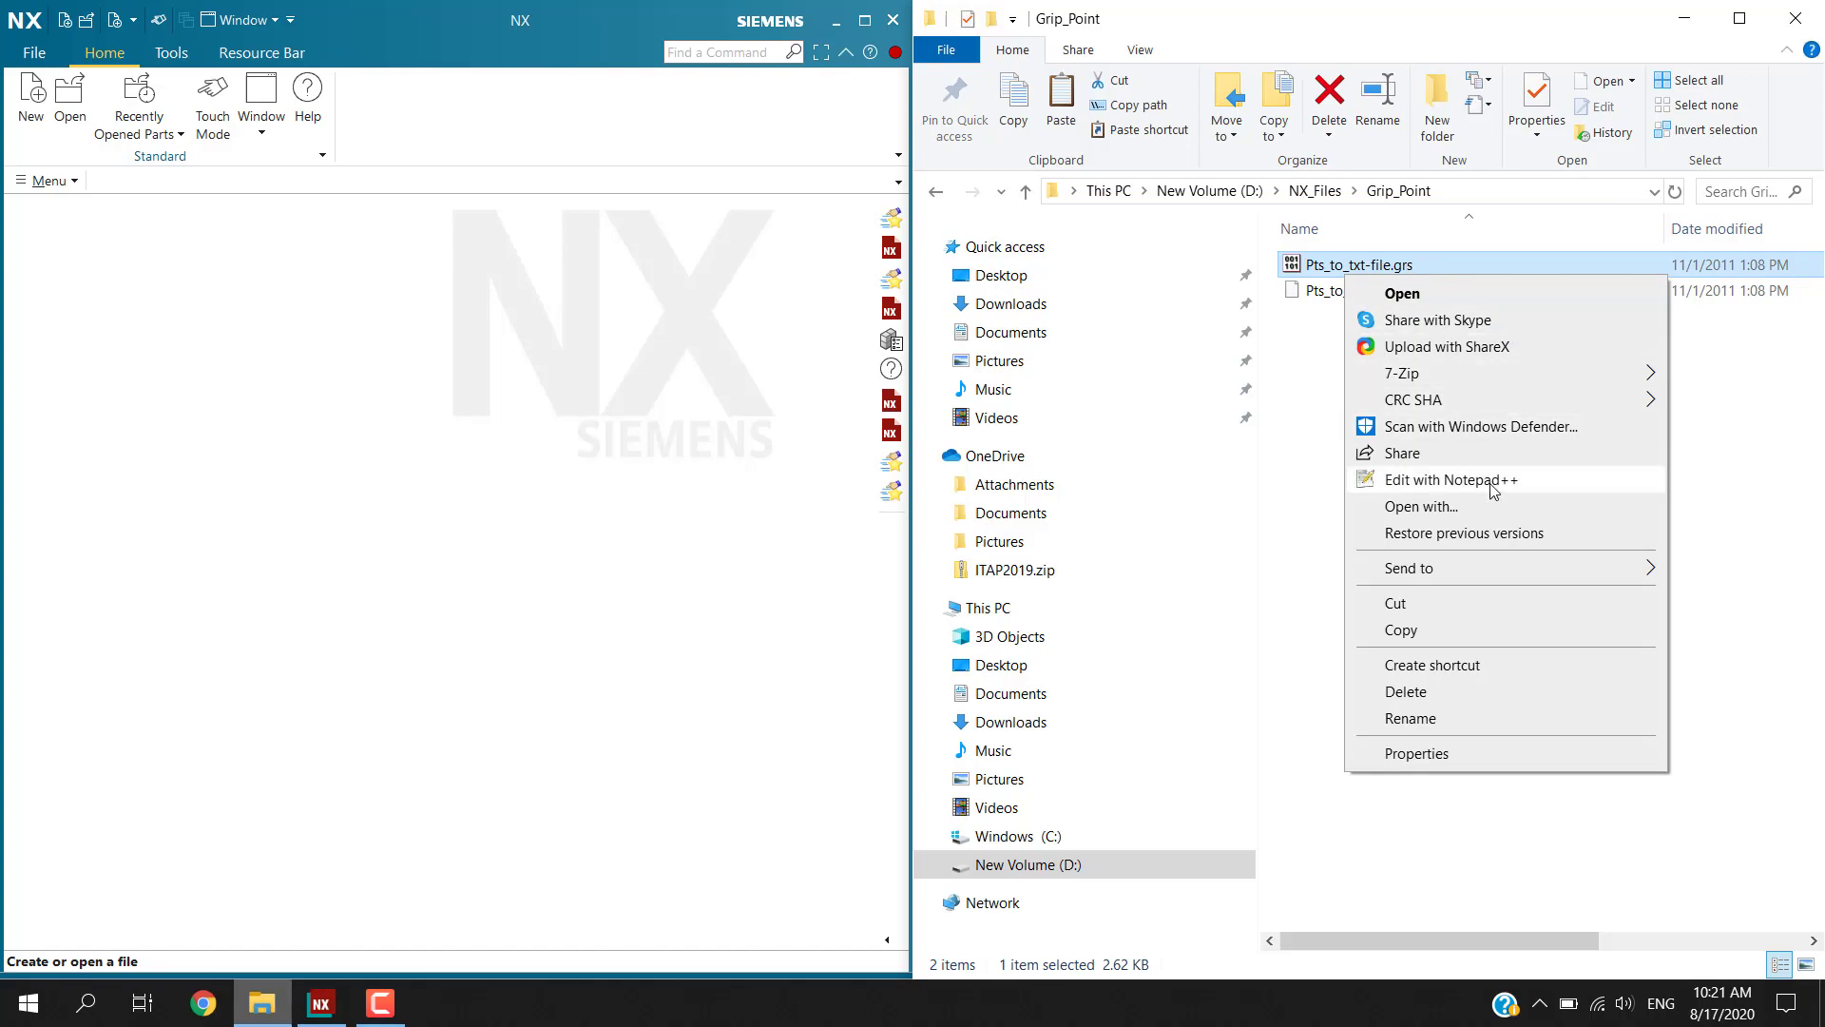
left_click(1451, 480)
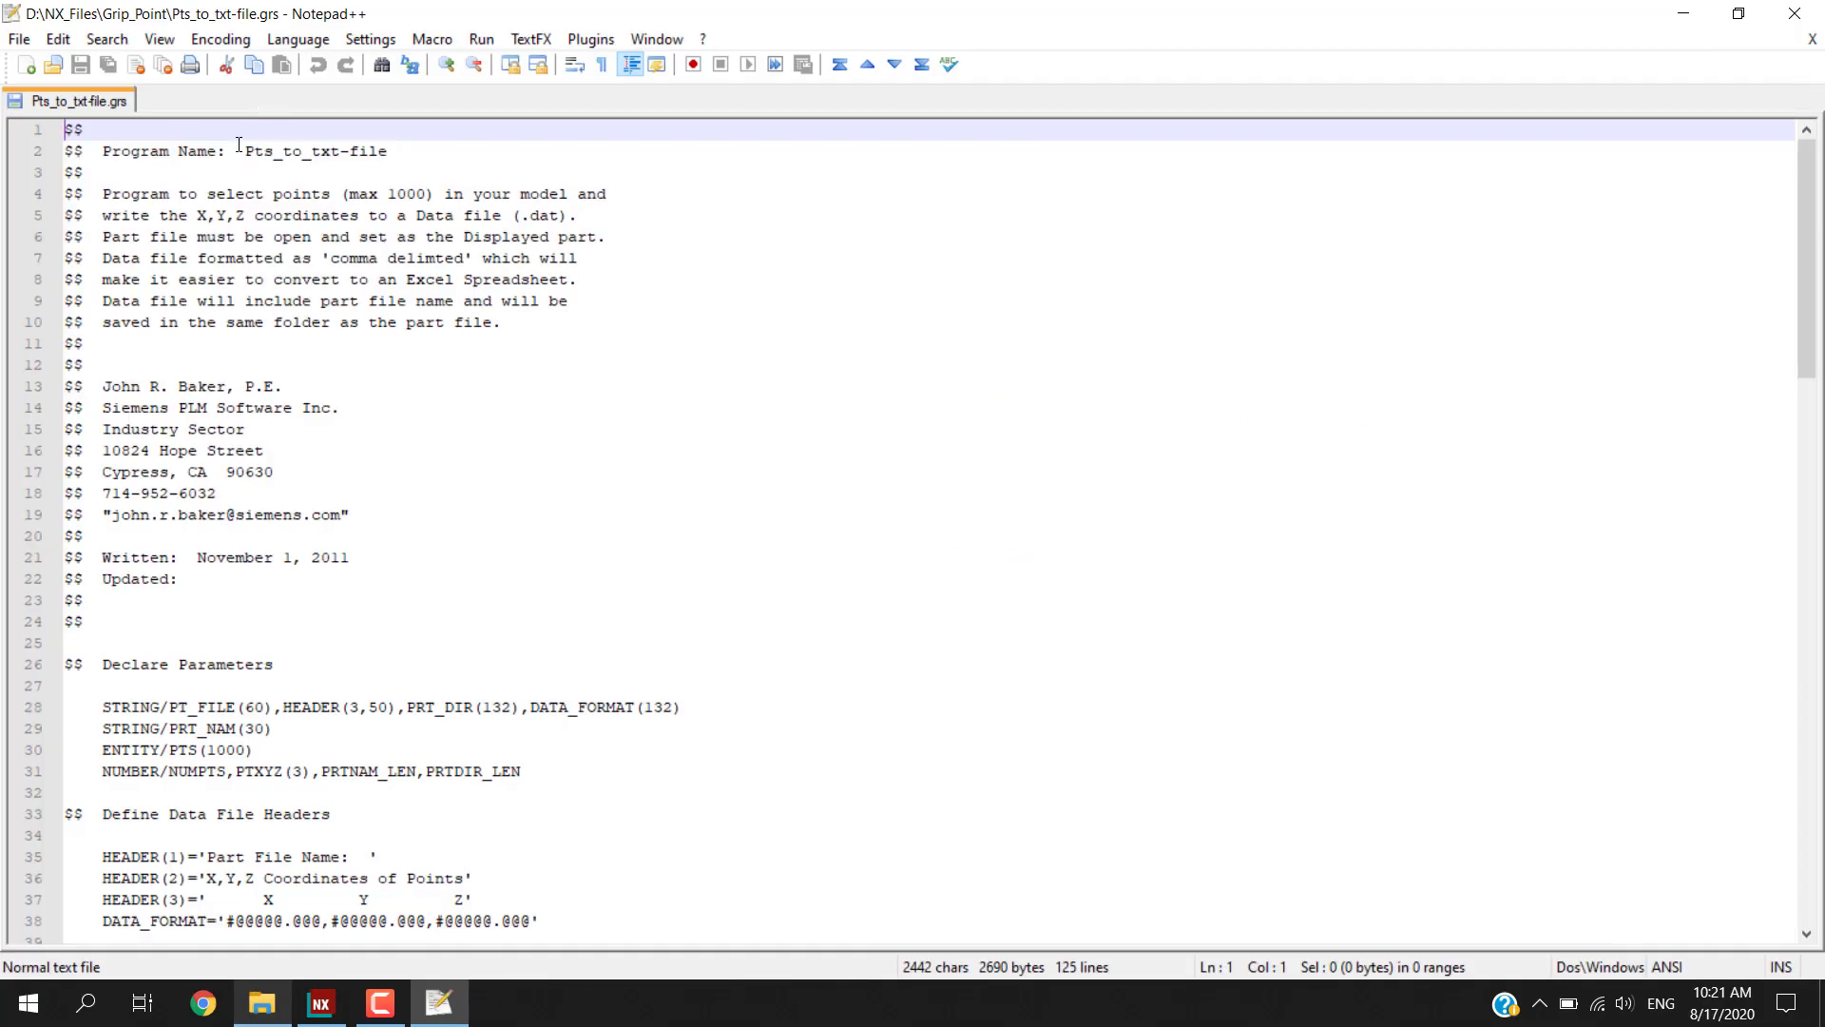
left_click_drag(247, 153, 419, 152)
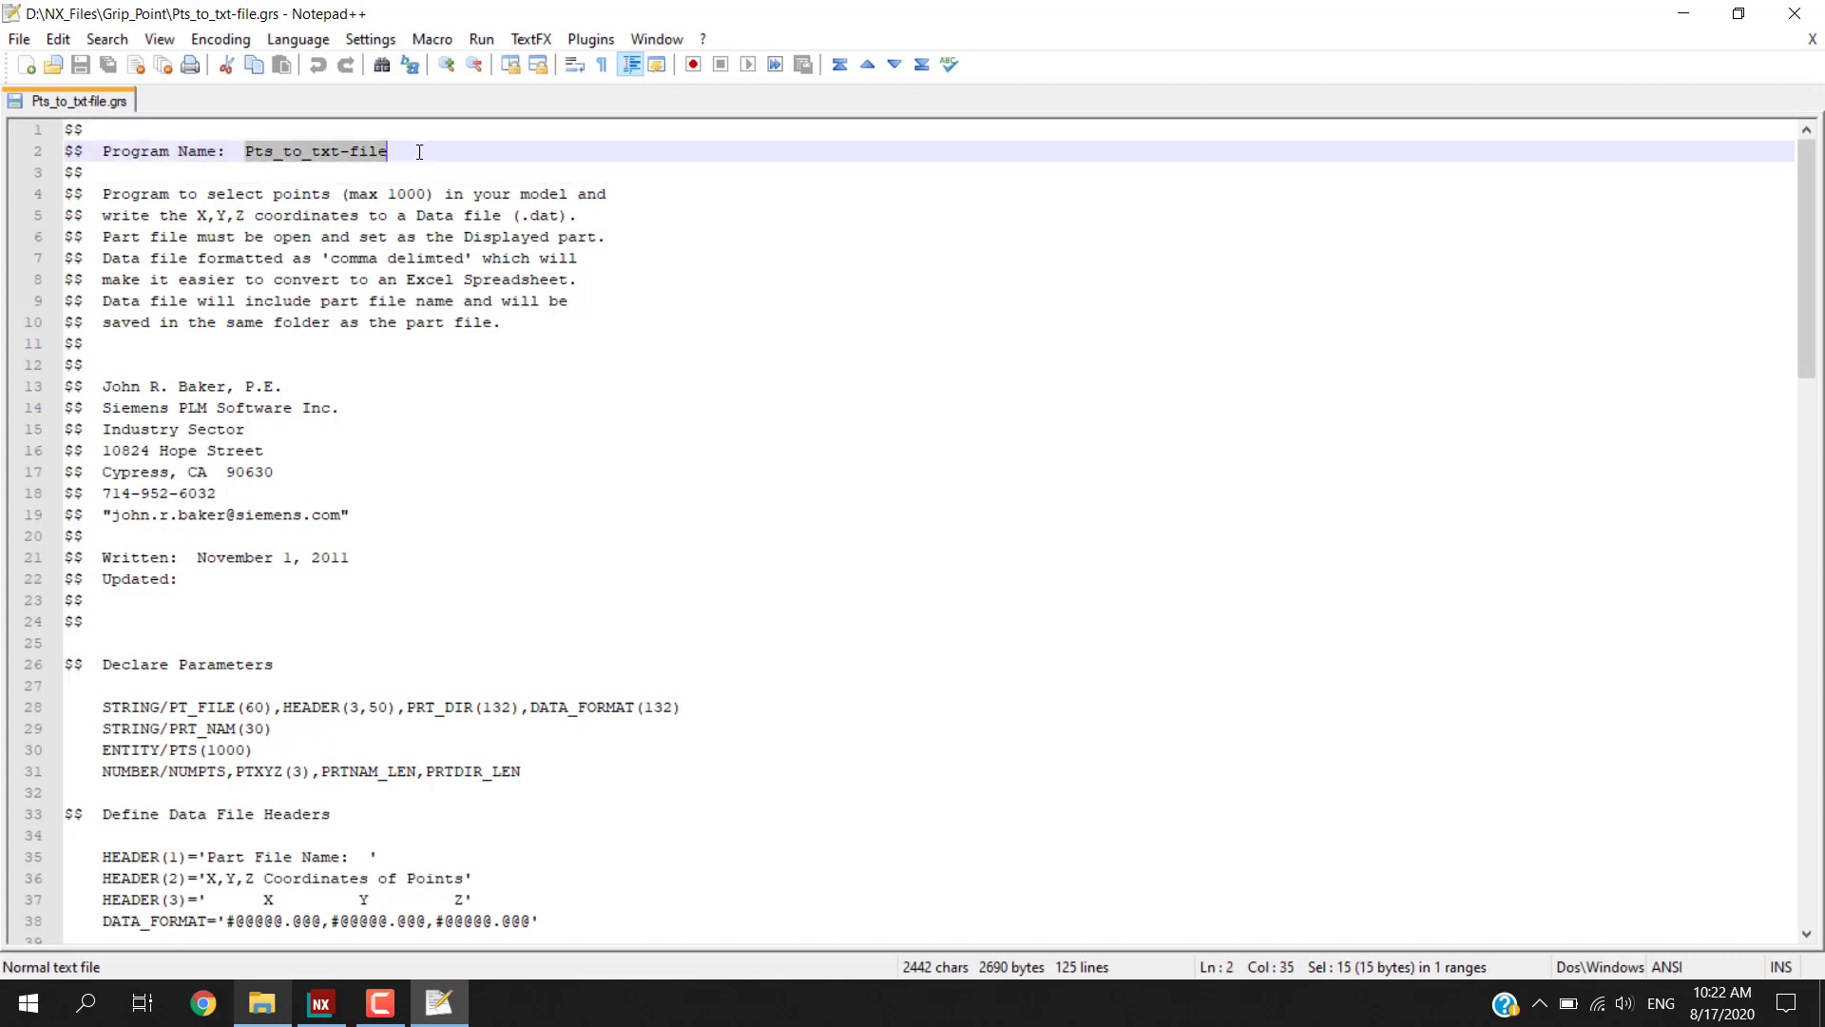
left_click_drag(99, 392, 300, 384)
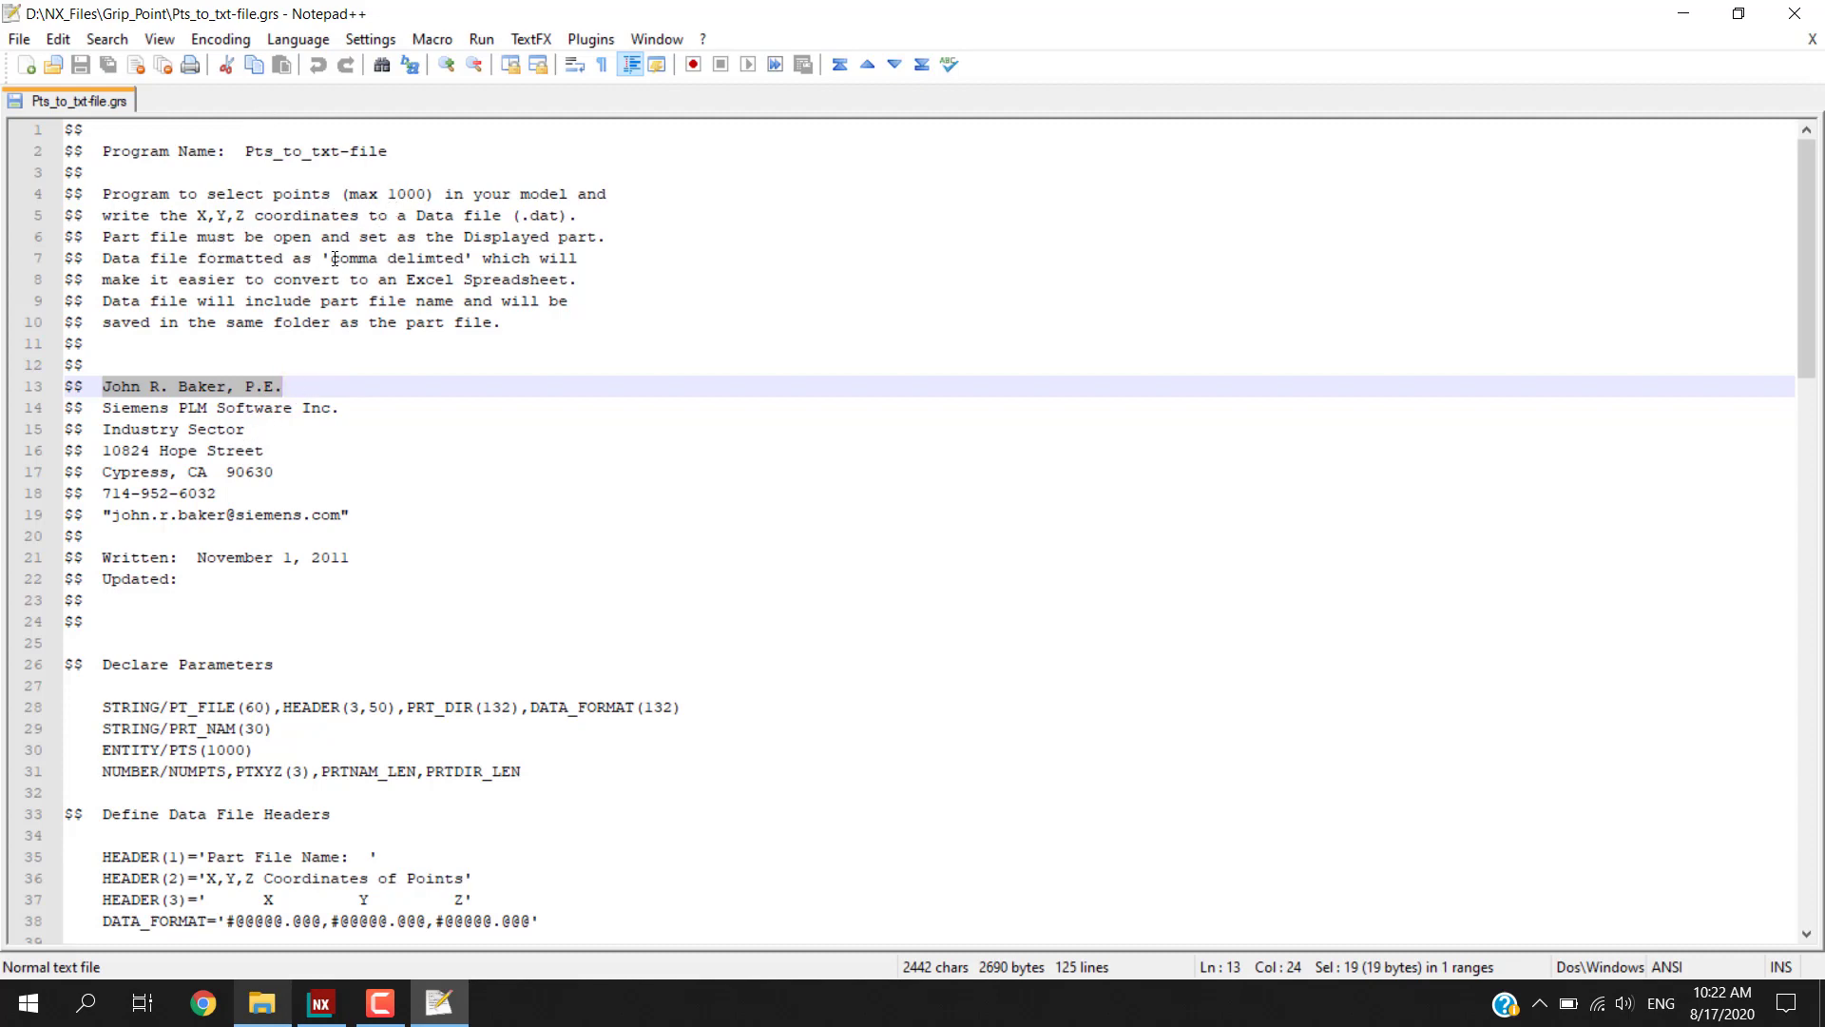
left_click_drag(332, 257, 463, 258)
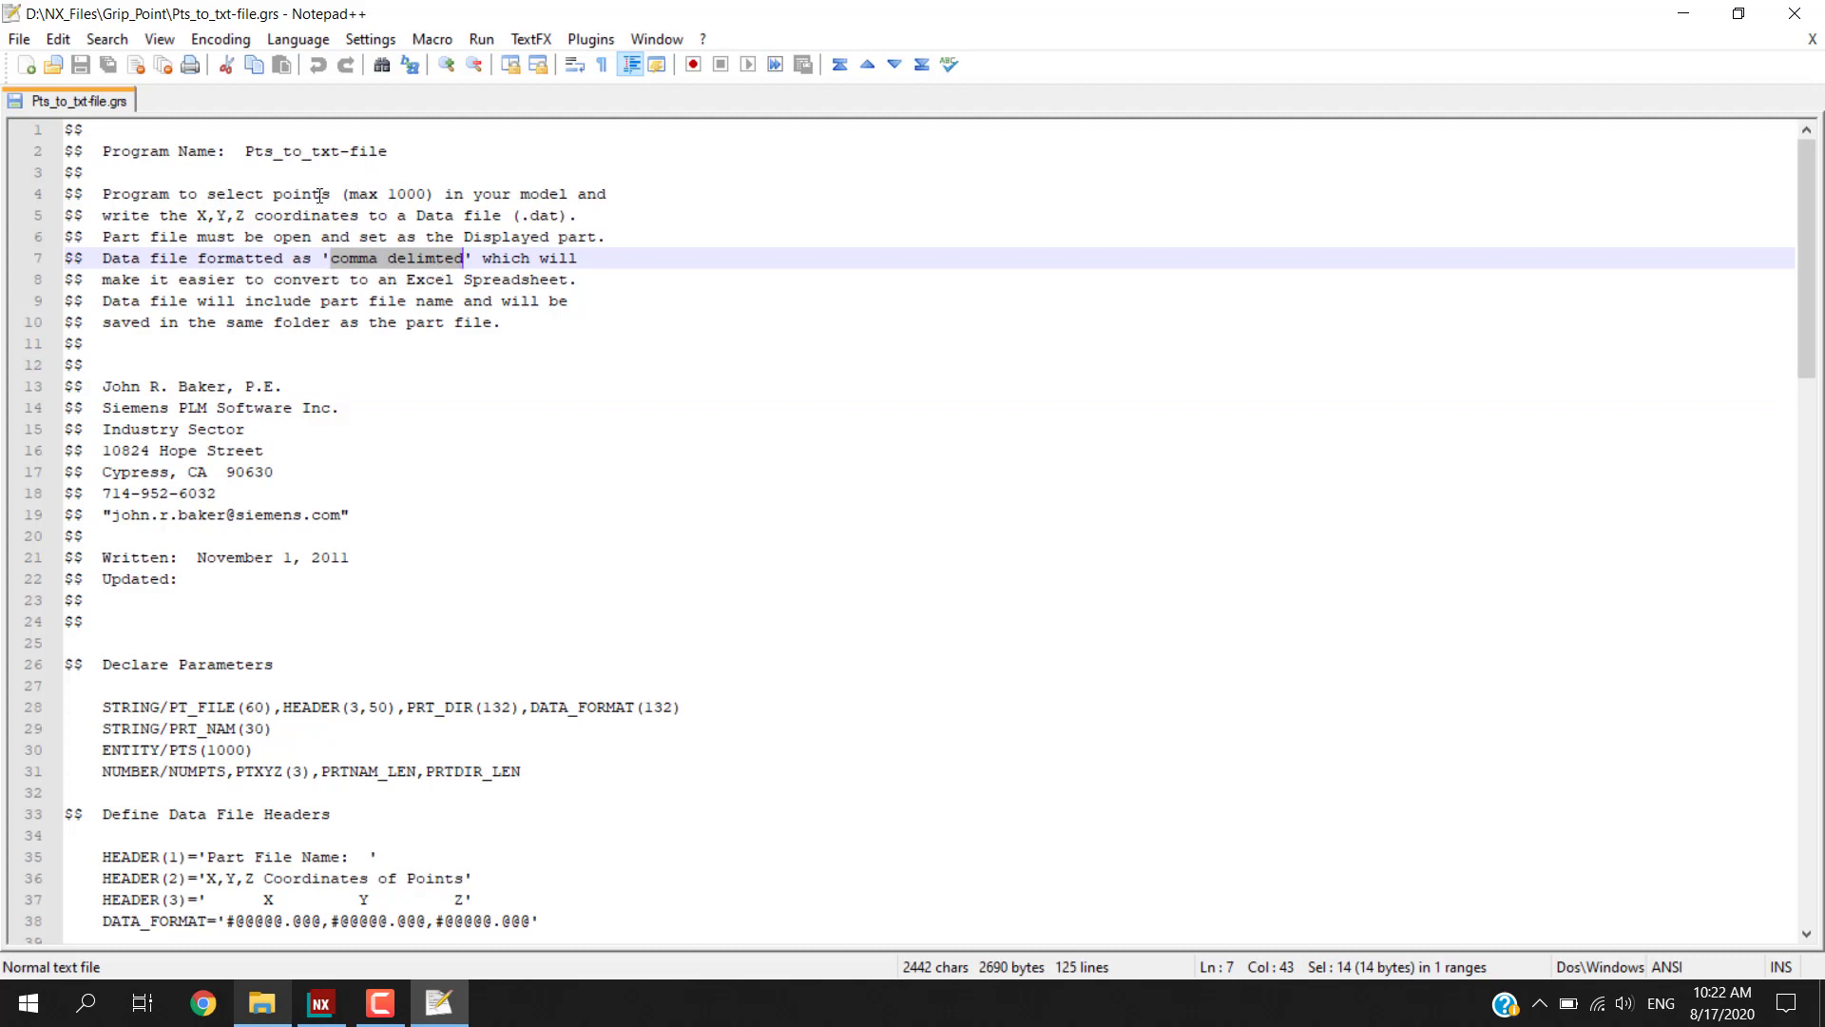
left_click_drag(350, 194, 432, 194)
left_click(721, 224)
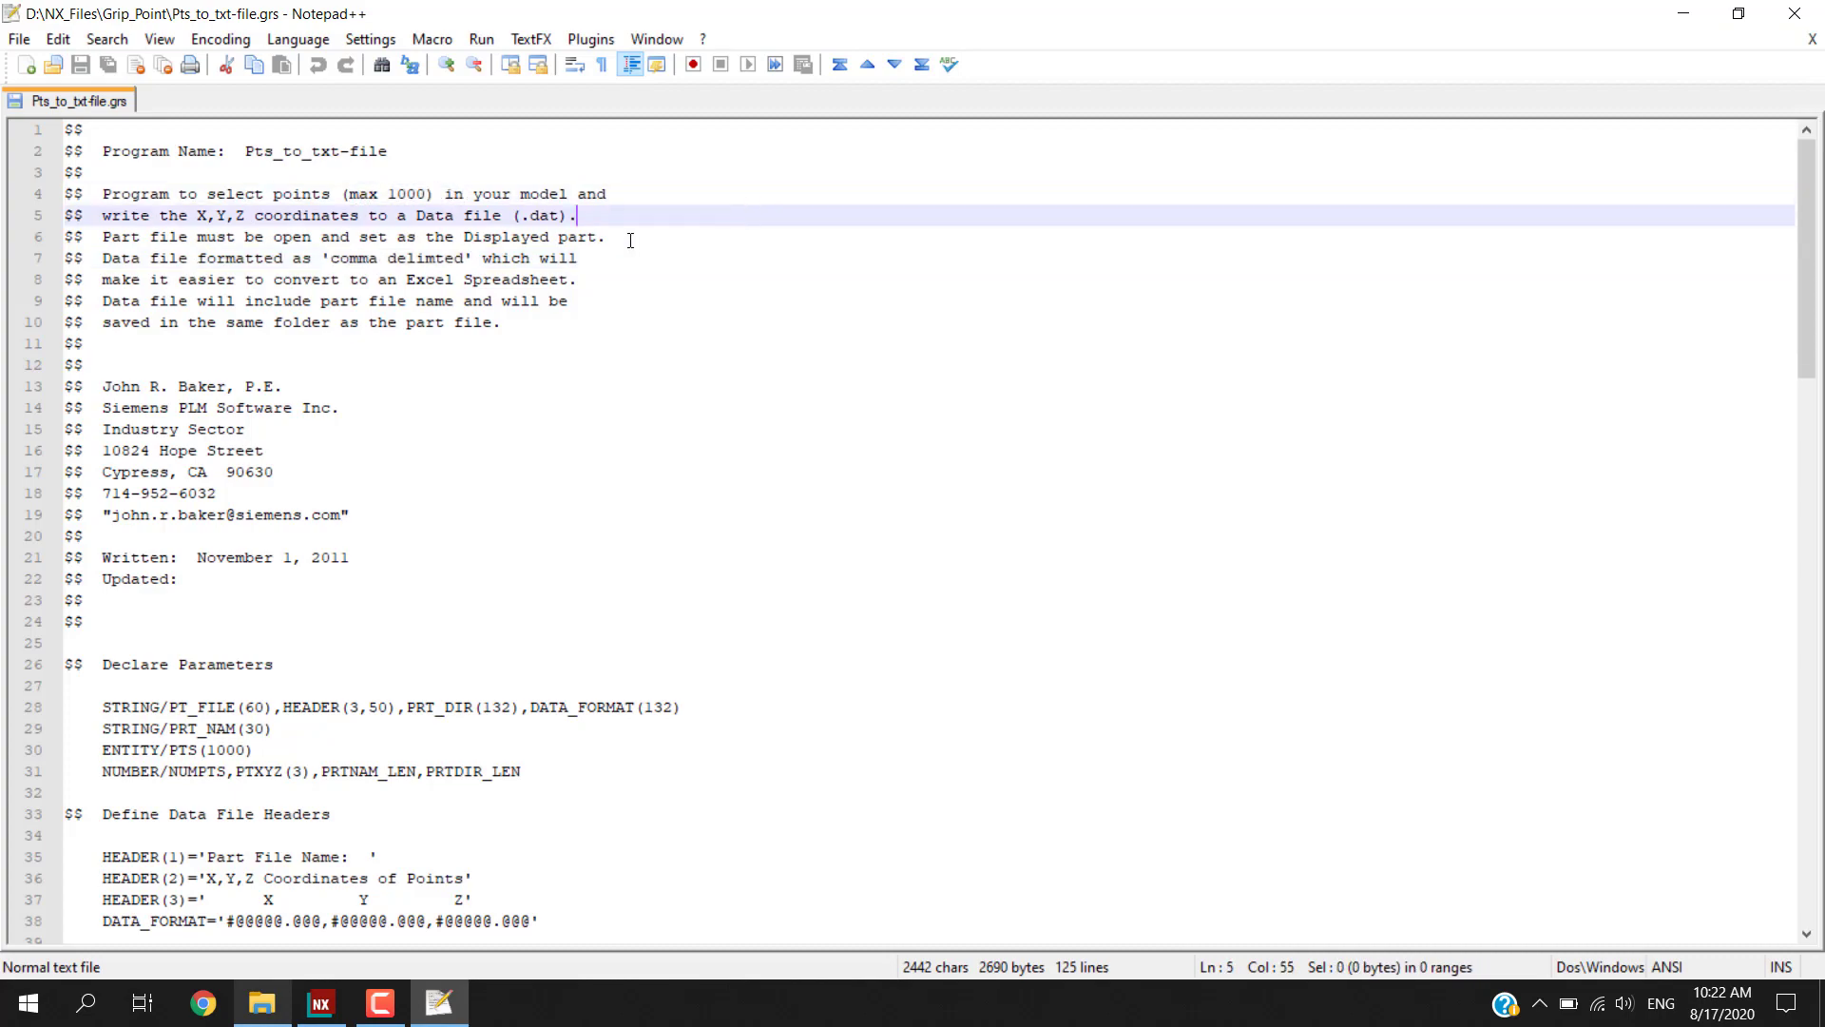
scroll(452, 483, "down", 20)
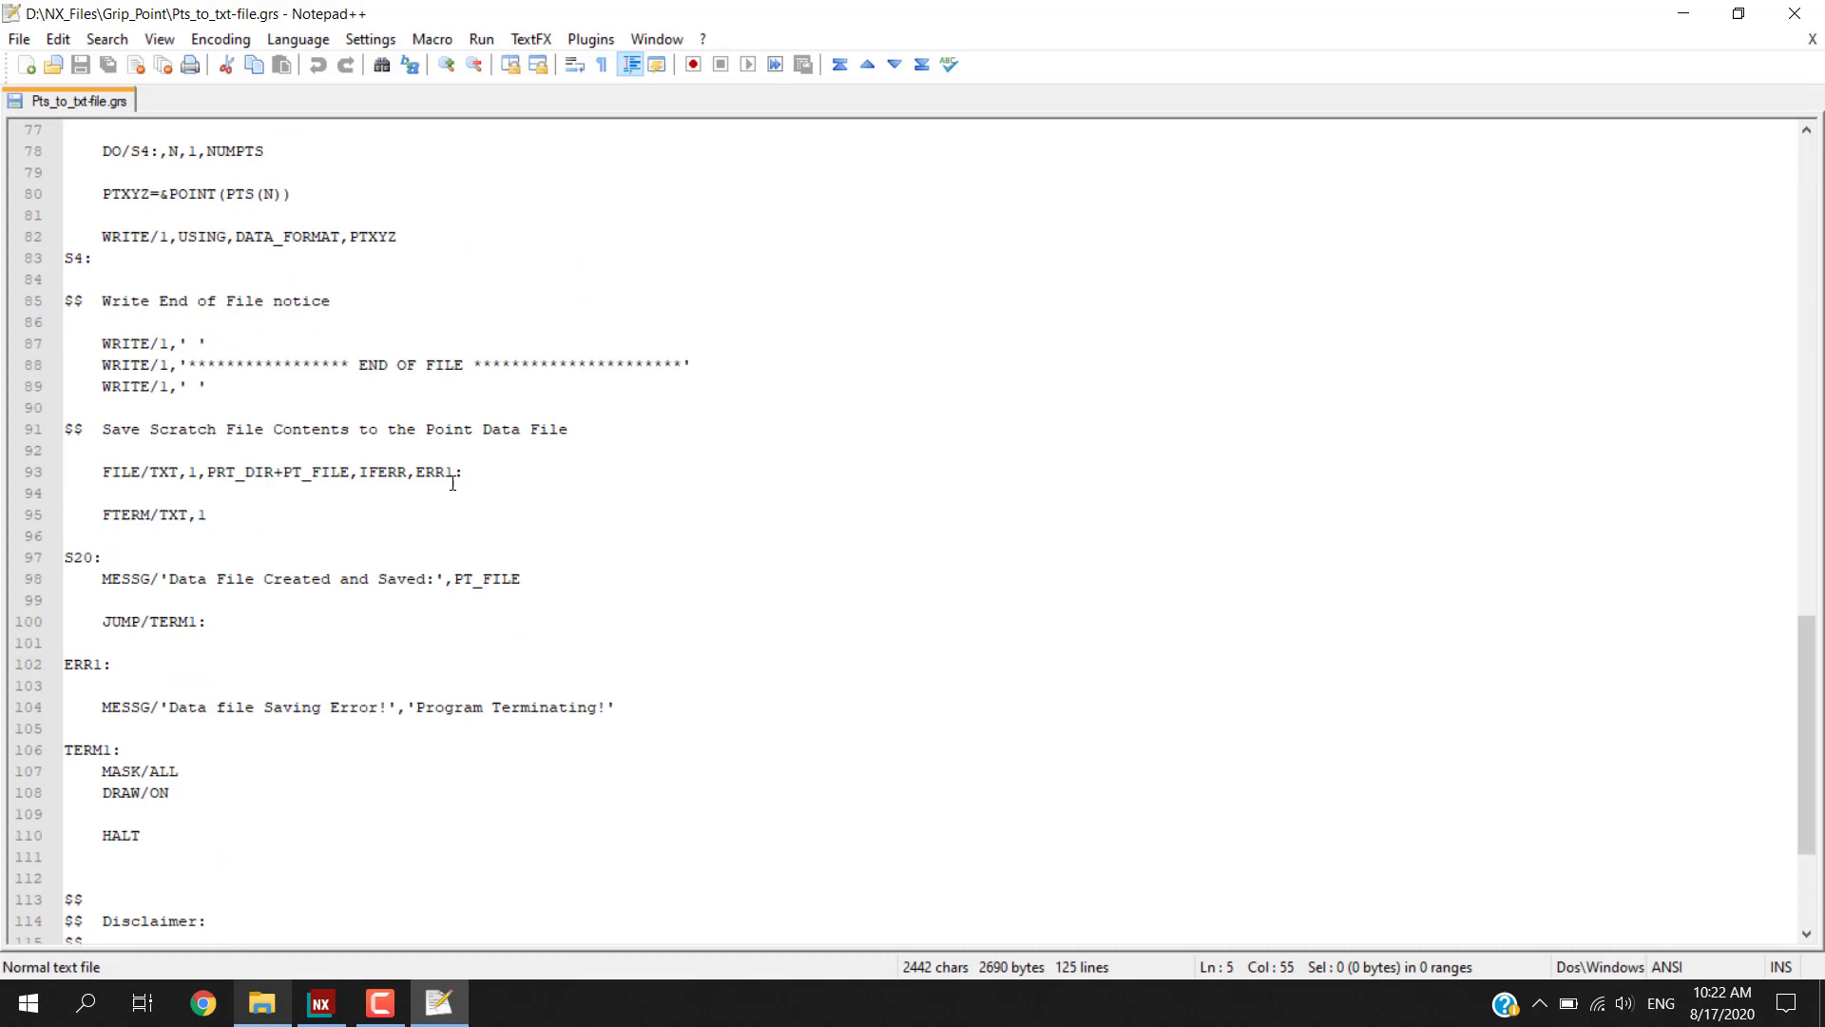
left_click(1811, 38)
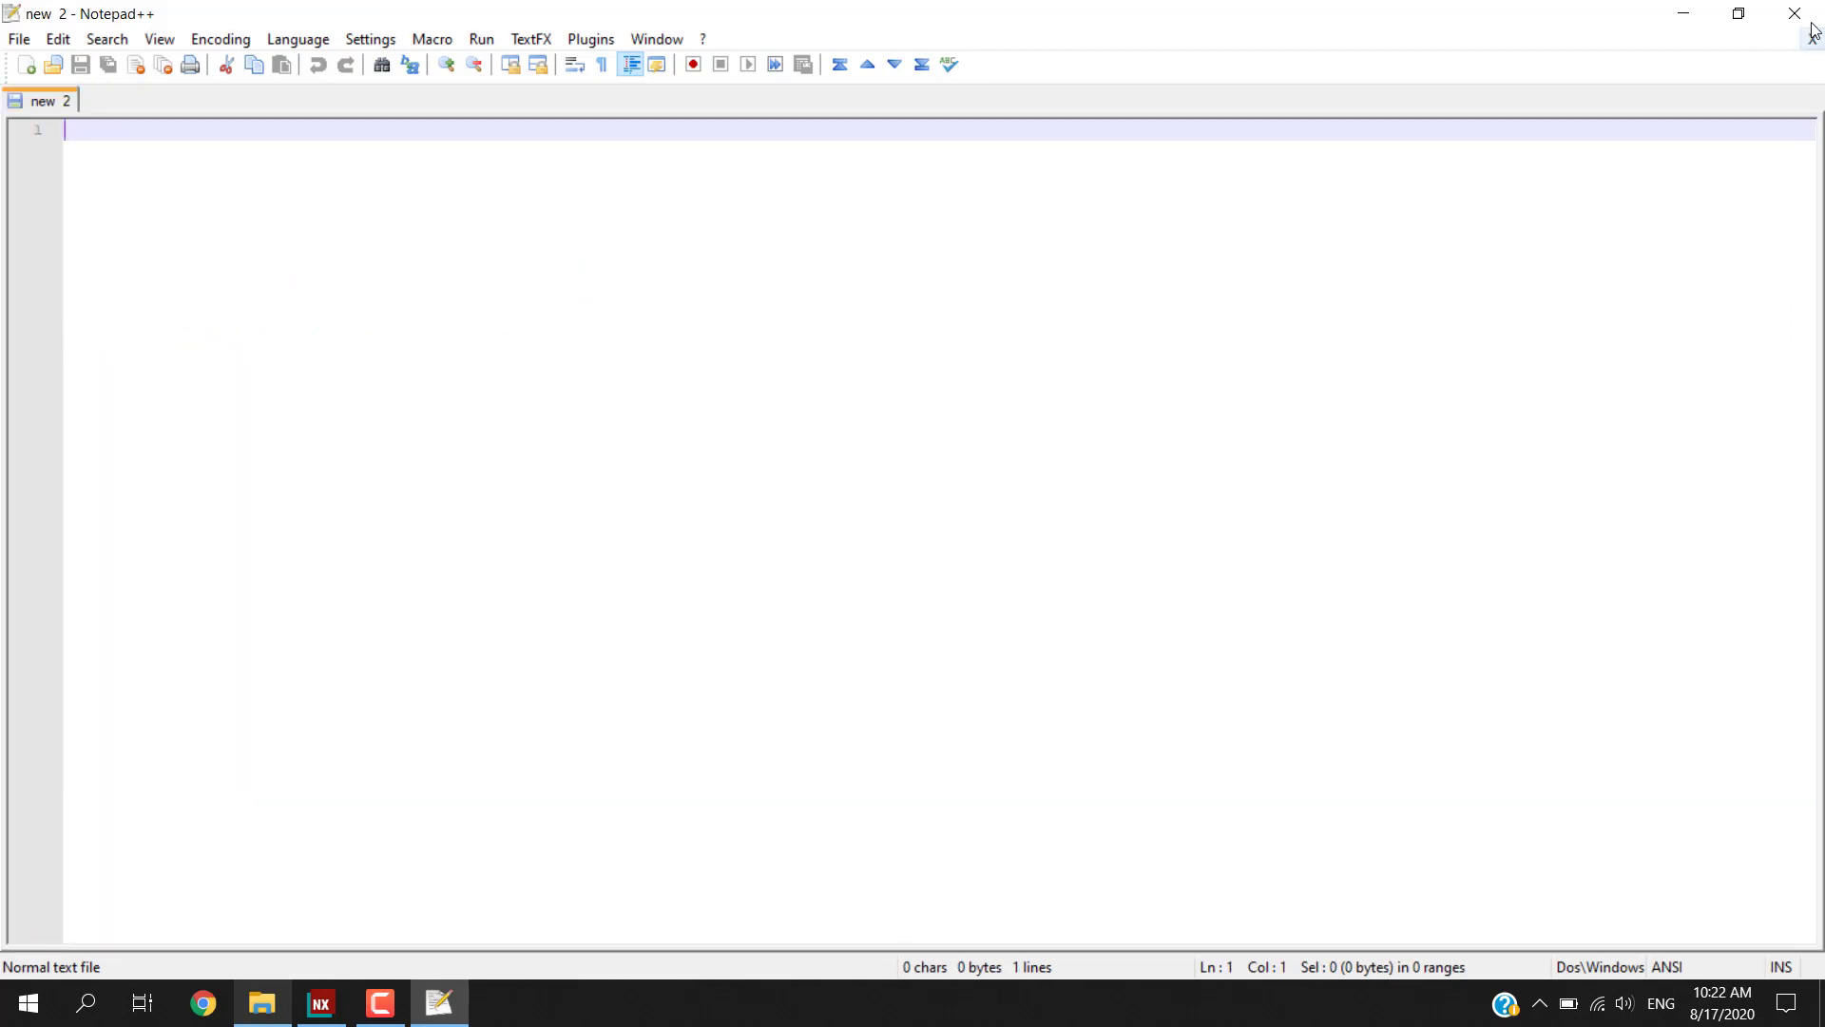
Step: Create model1.prt from the Model template in D:\NX_Files\Grip_Point\
left_click(1794, 13)
left_click(1433, 424)
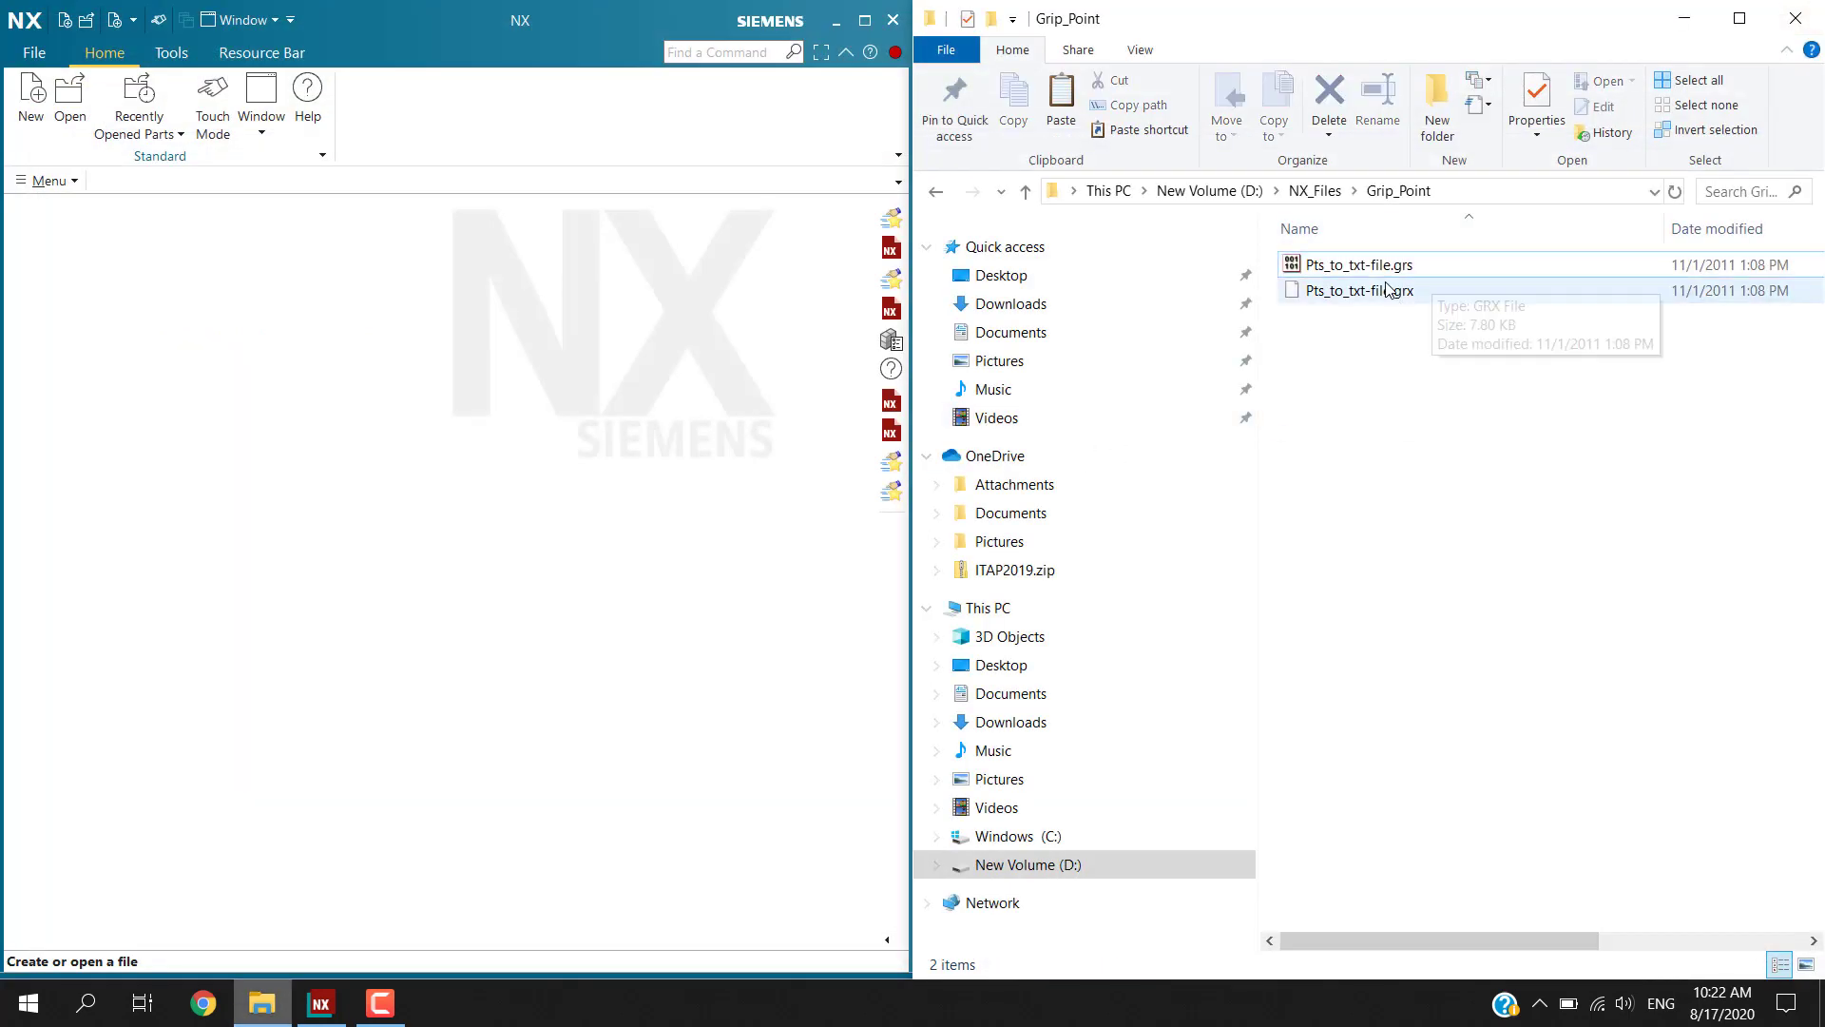
left_click(286, 275)
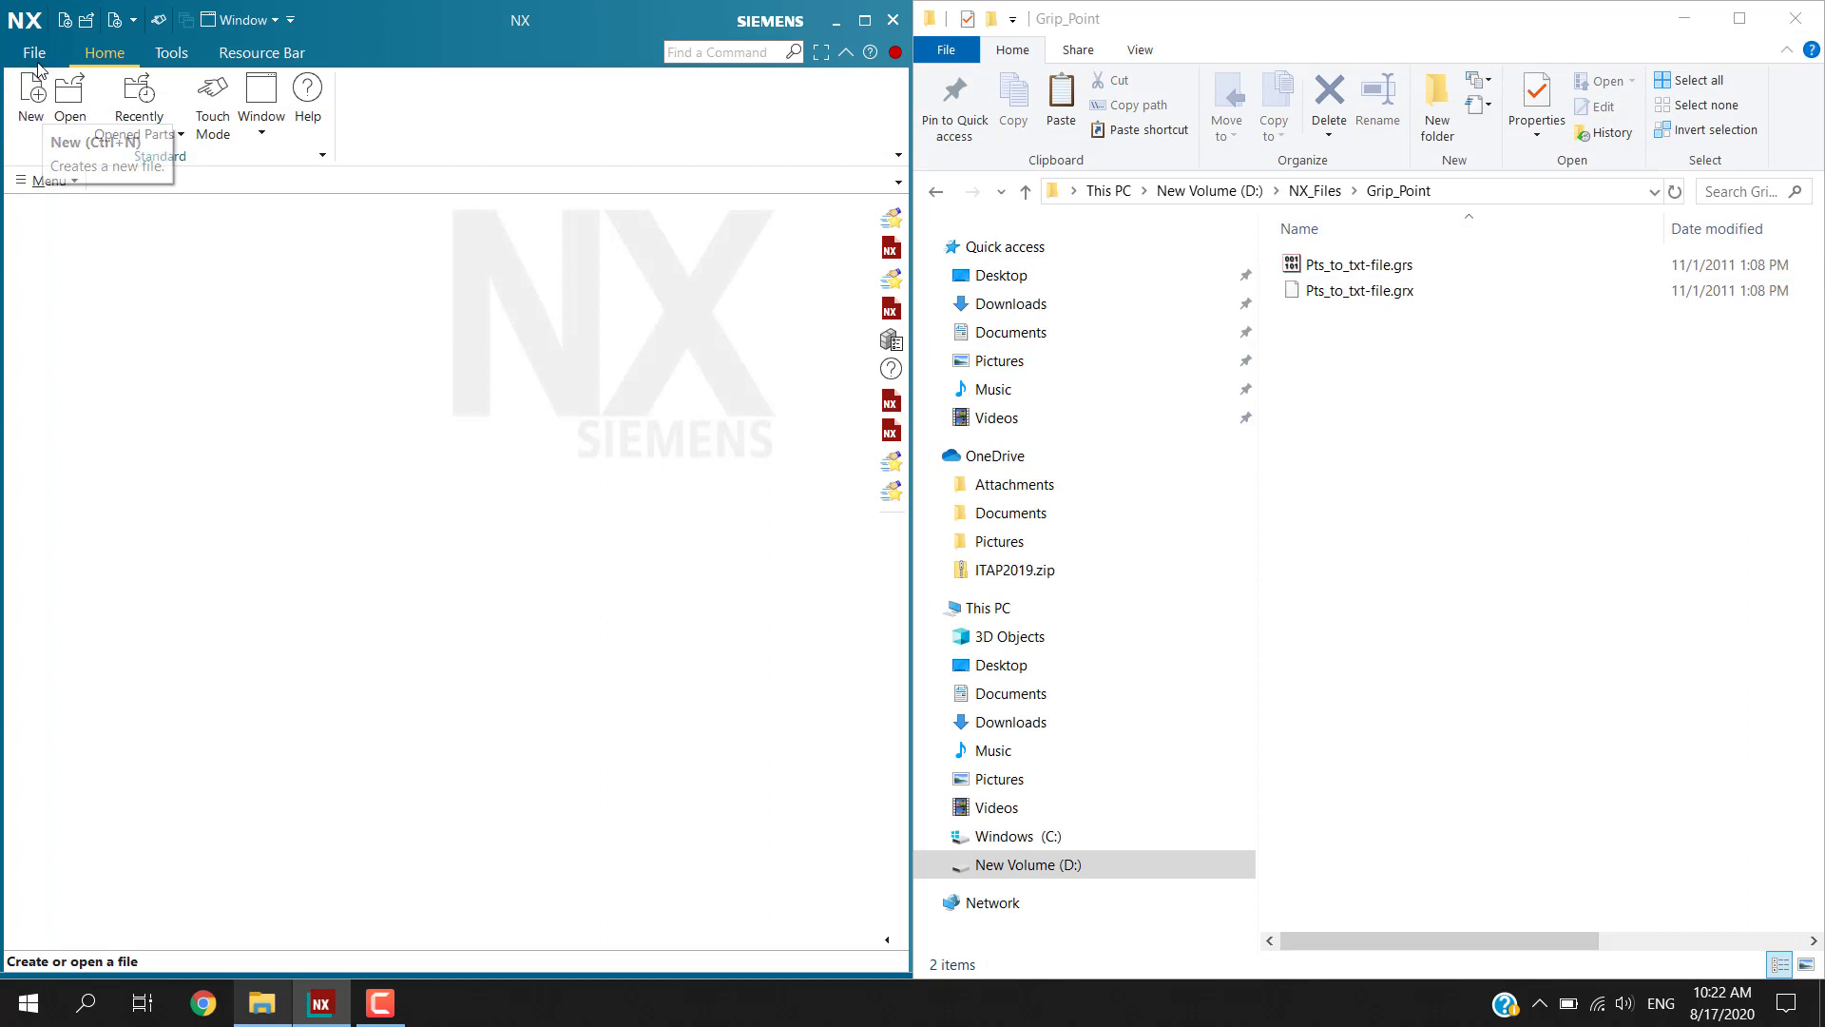
left_click(34, 52)
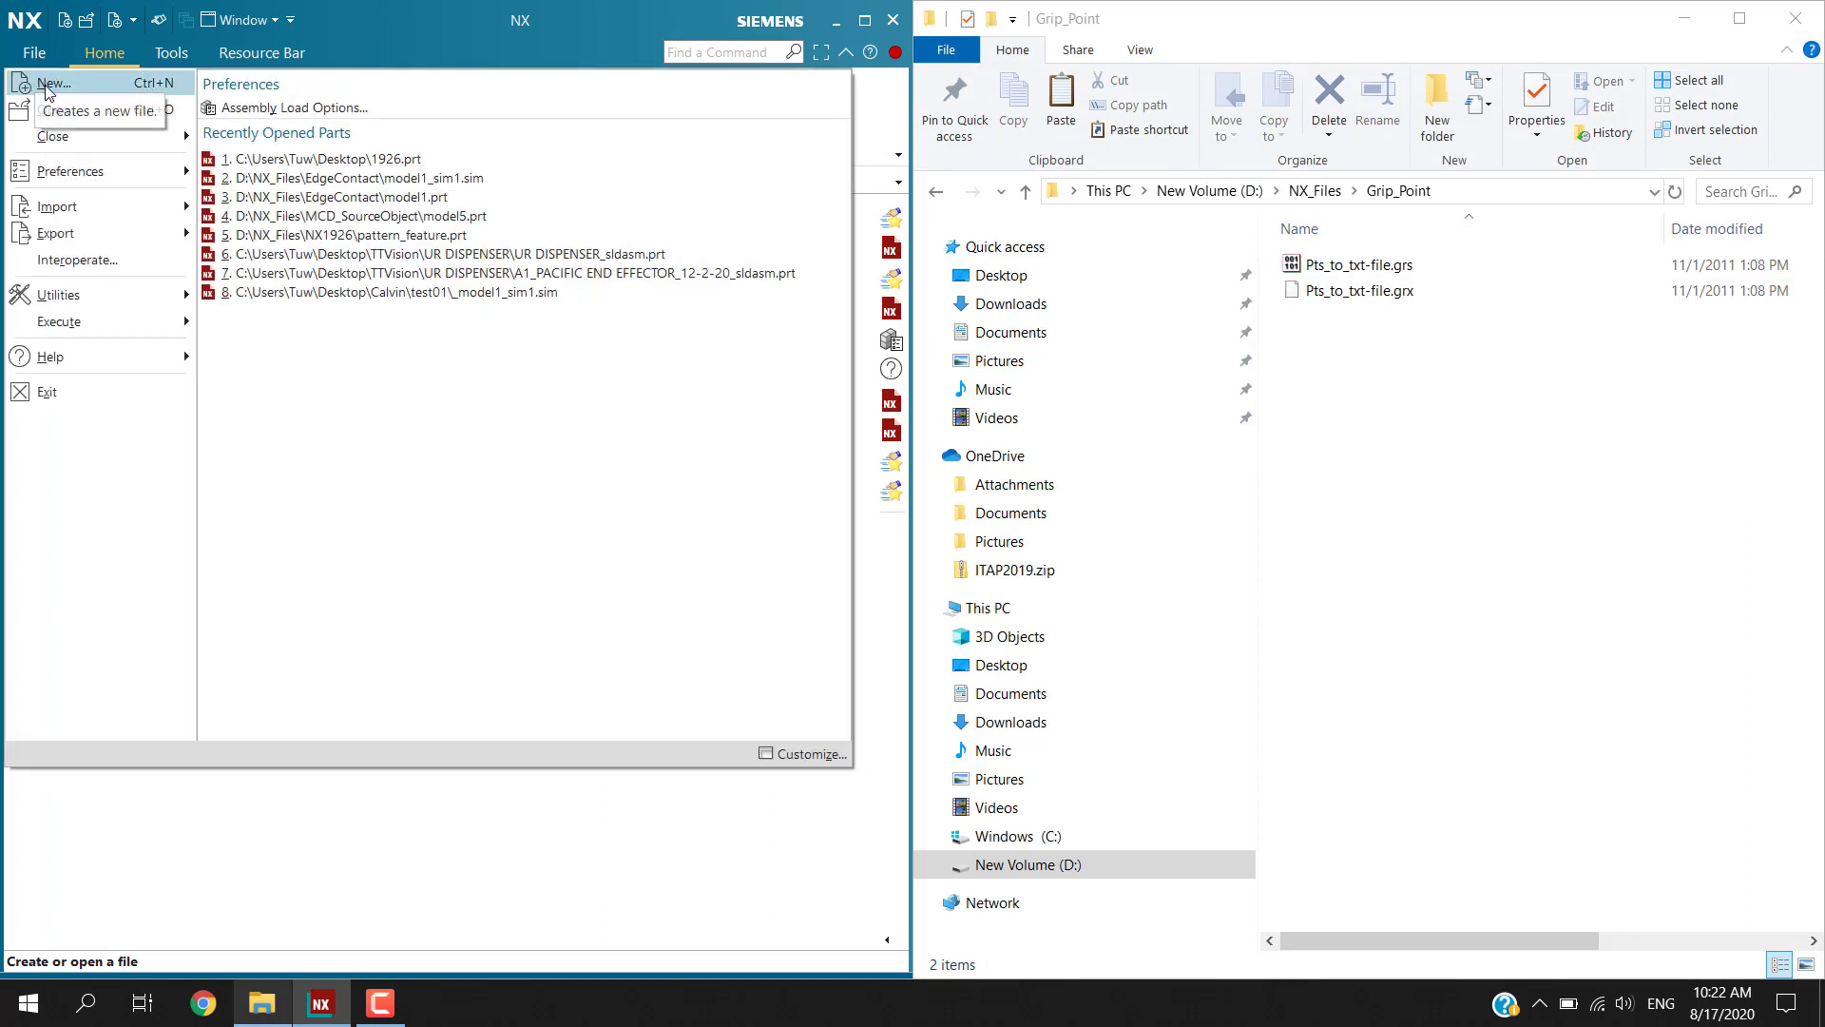
left_click(46, 90)
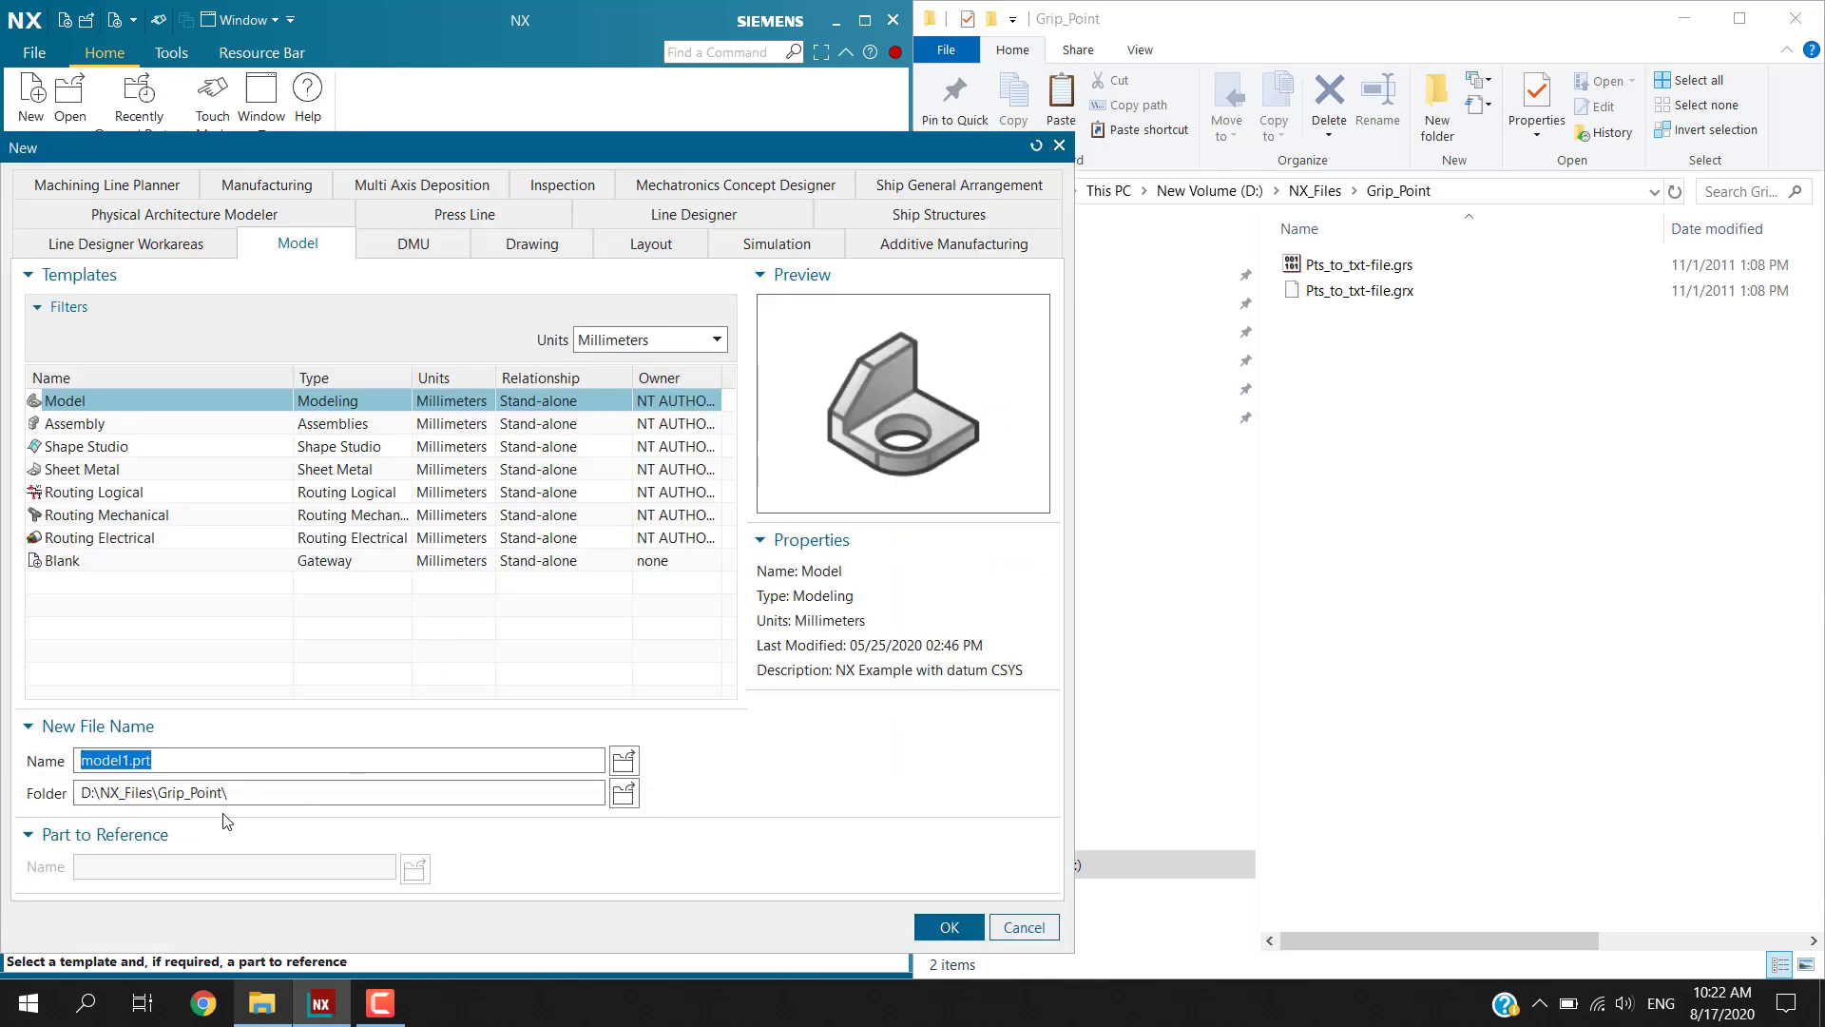
left_click_drag(267, 795, 45, 784)
left_click(1564, 491)
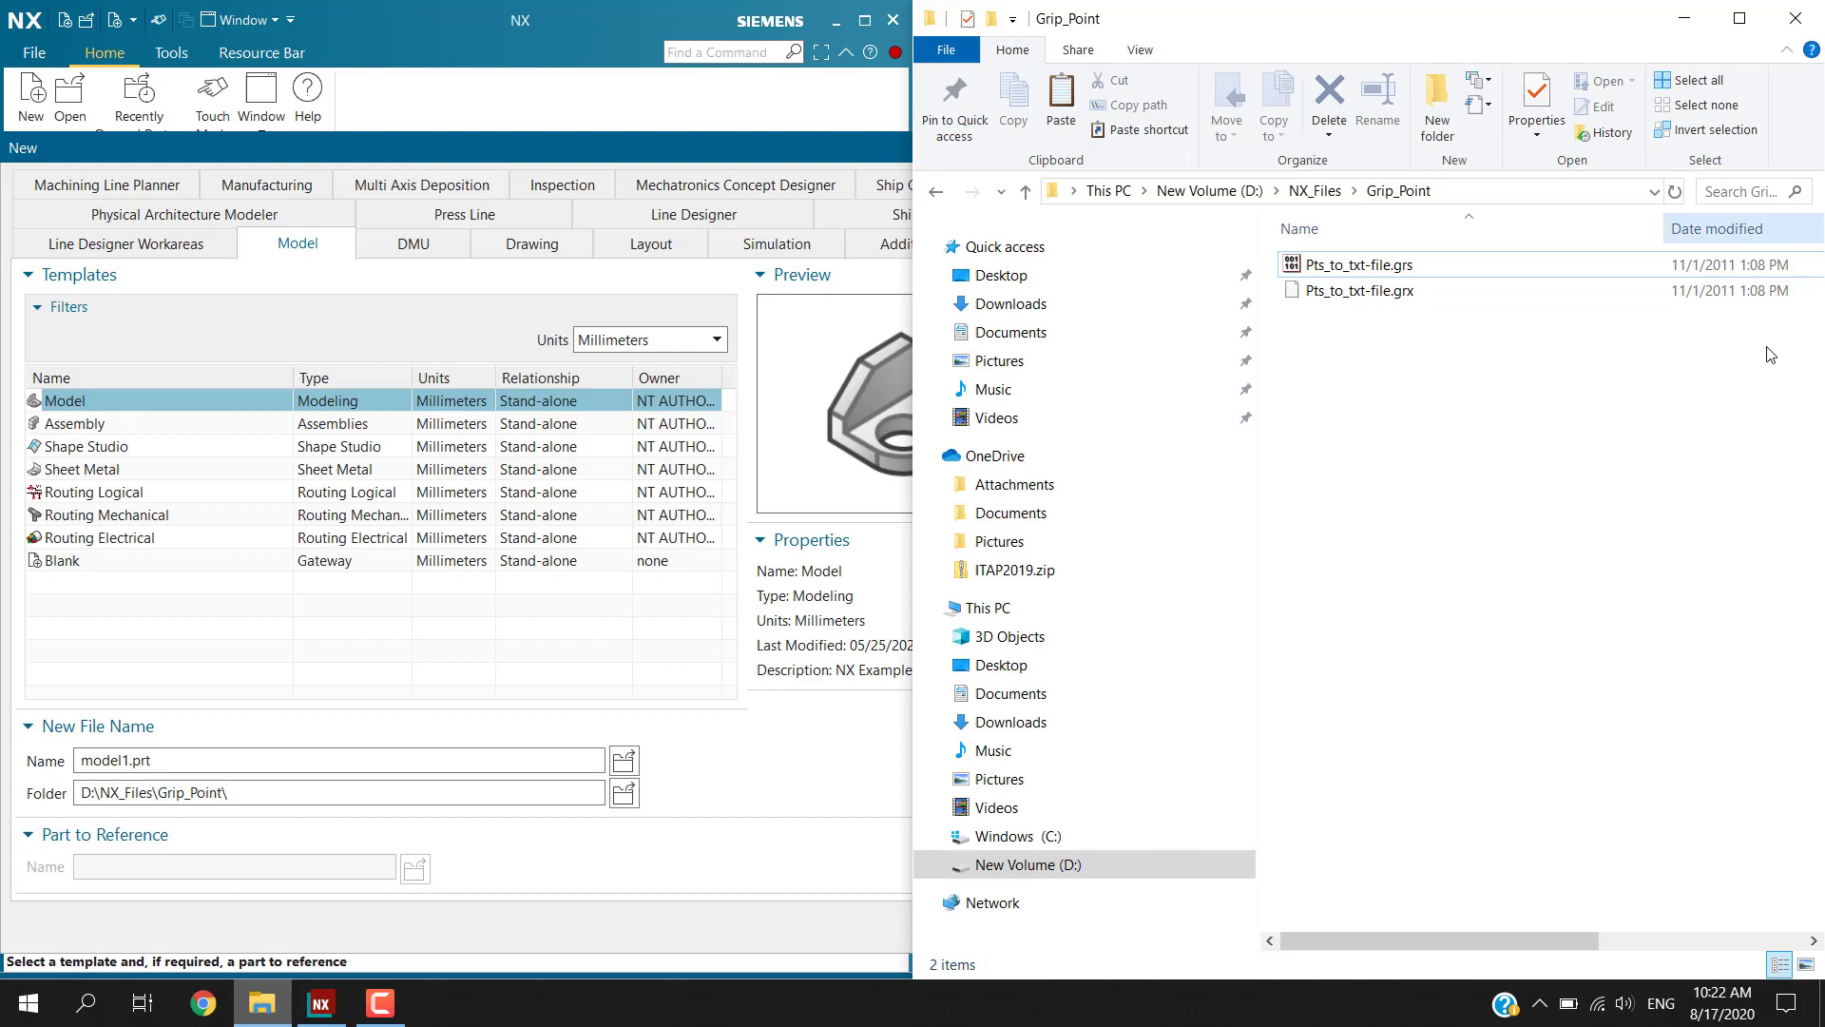
left_click(718, 923)
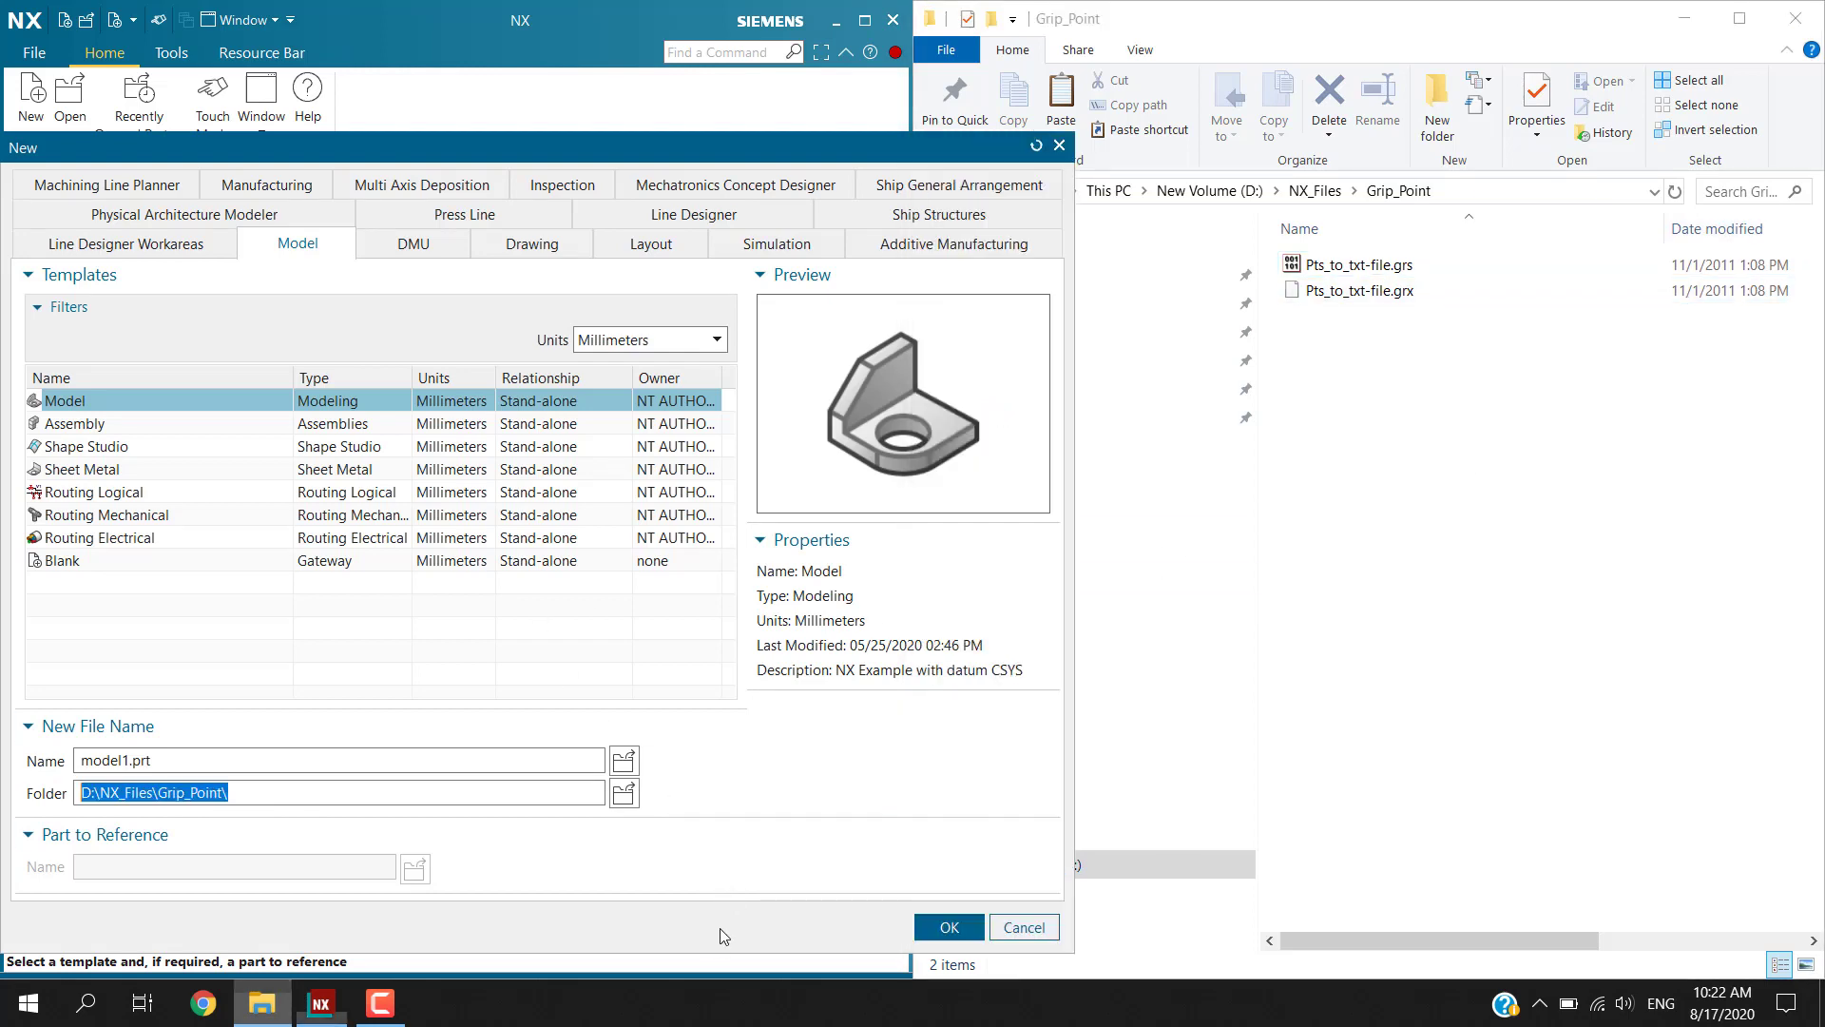
left_click(950, 930)
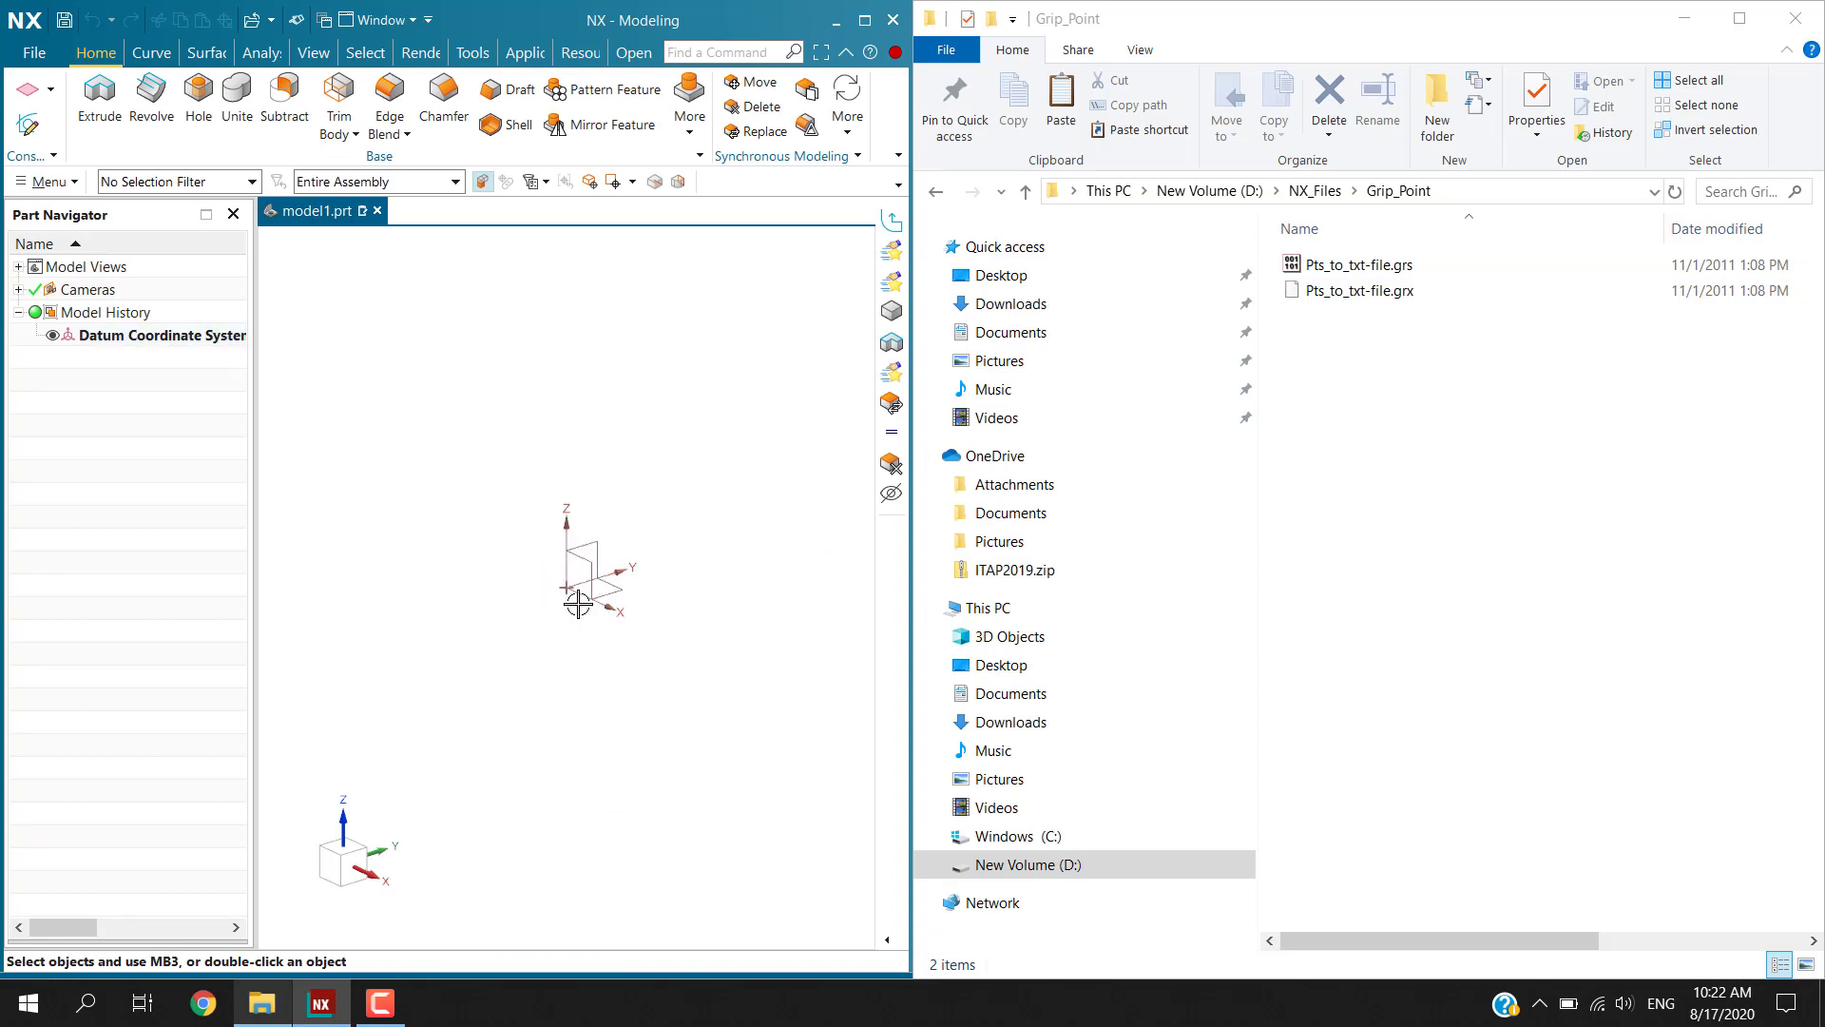
Step: On the default sketch plane, place four points around the origin, then finish the sketch
left_click(27, 125)
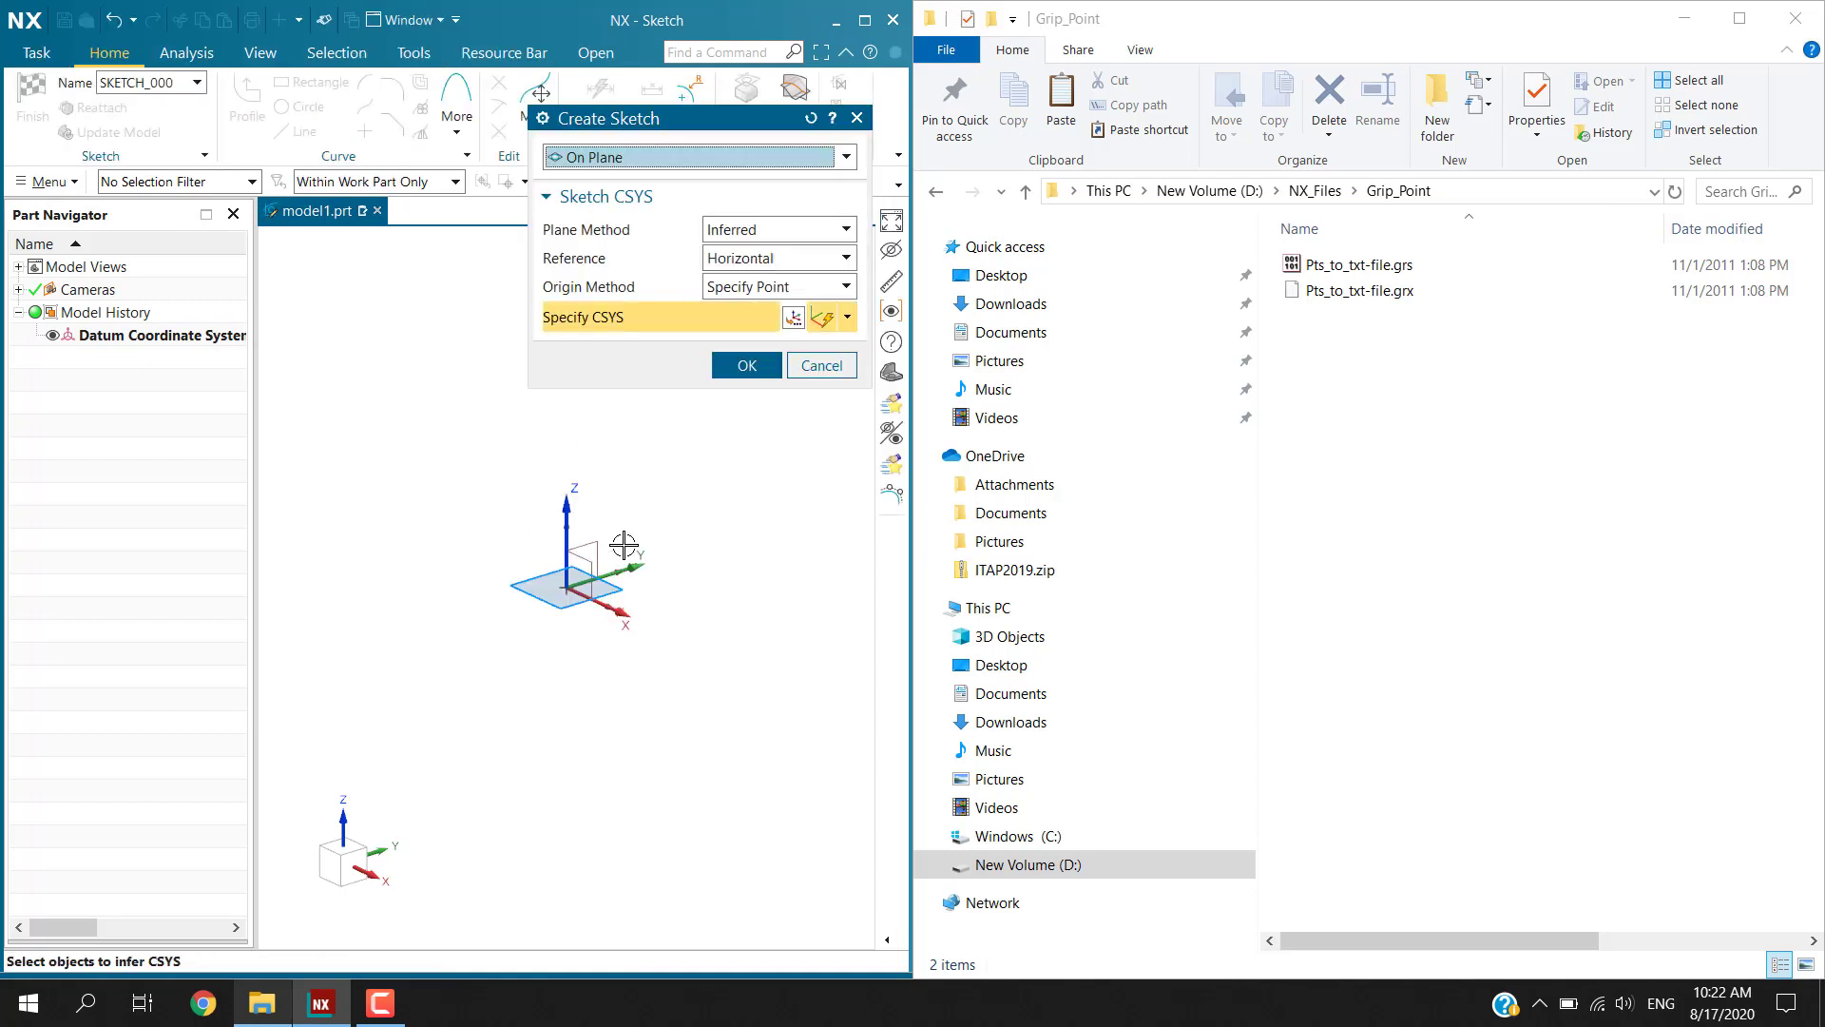
left_click(747, 365)
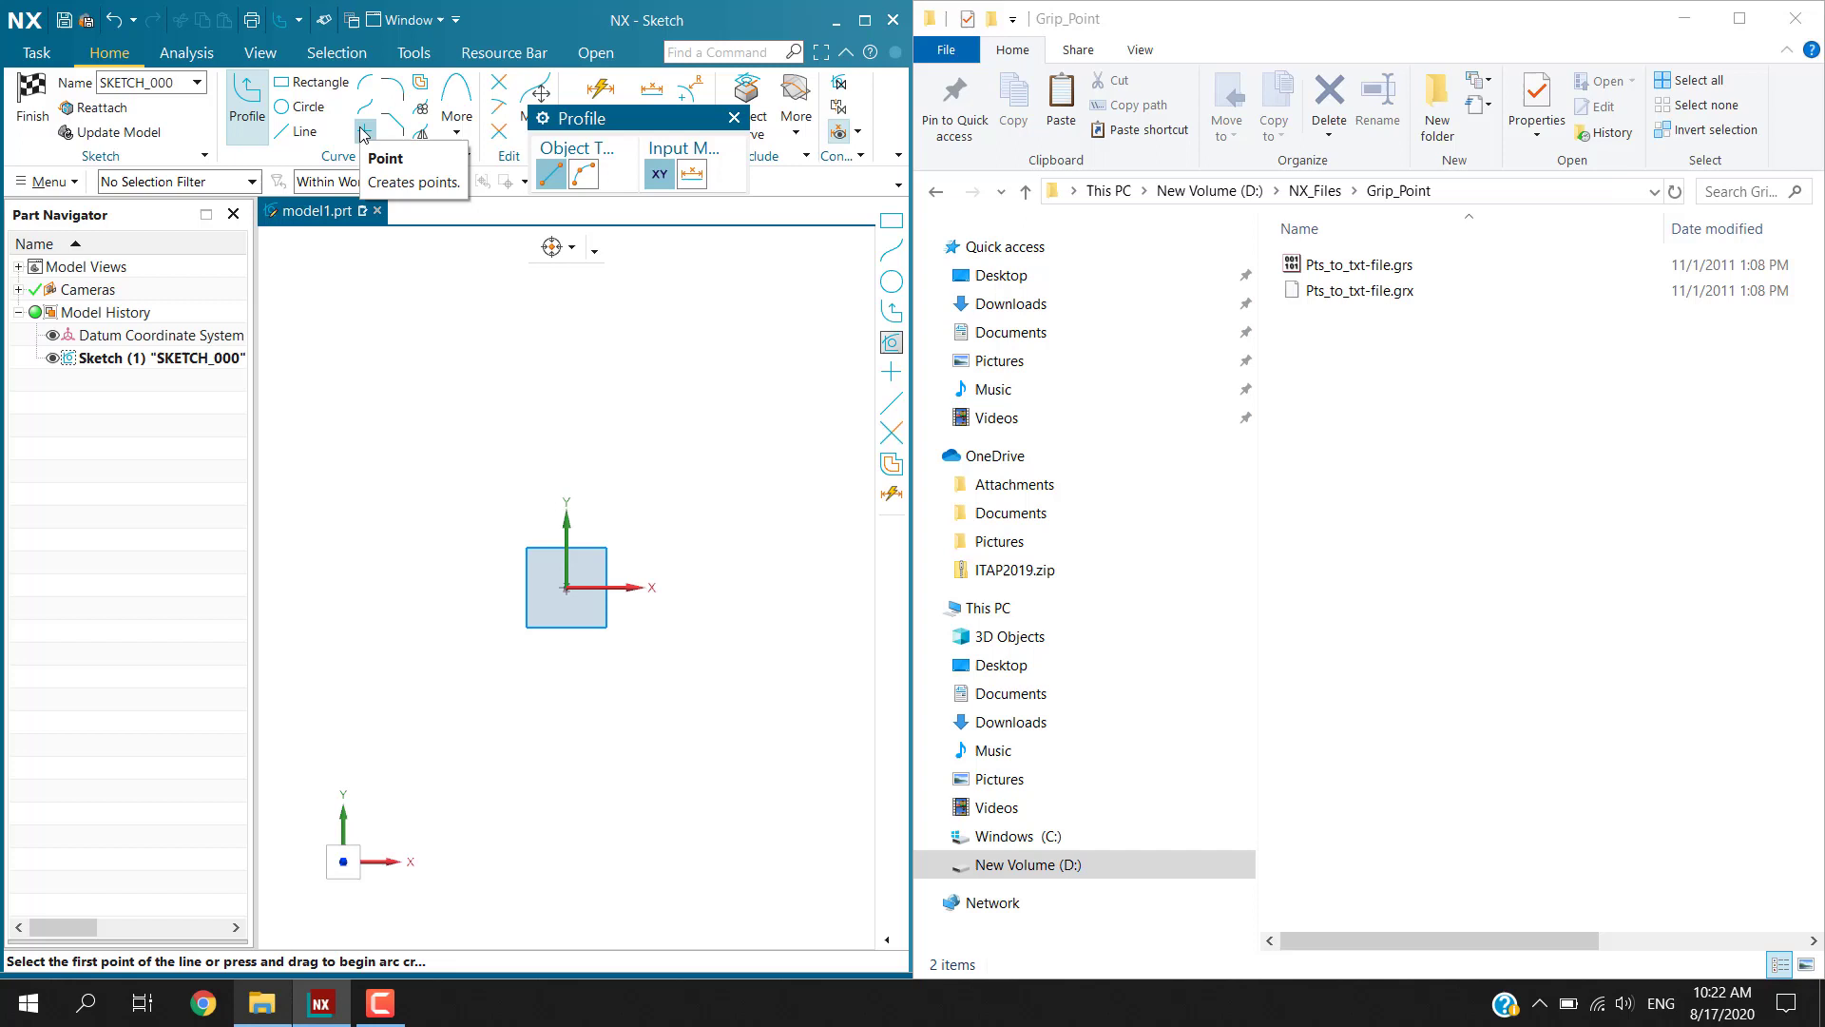
left_click(364, 131)
left_click(372, 331)
left_click(345, 694)
left_click(592, 792)
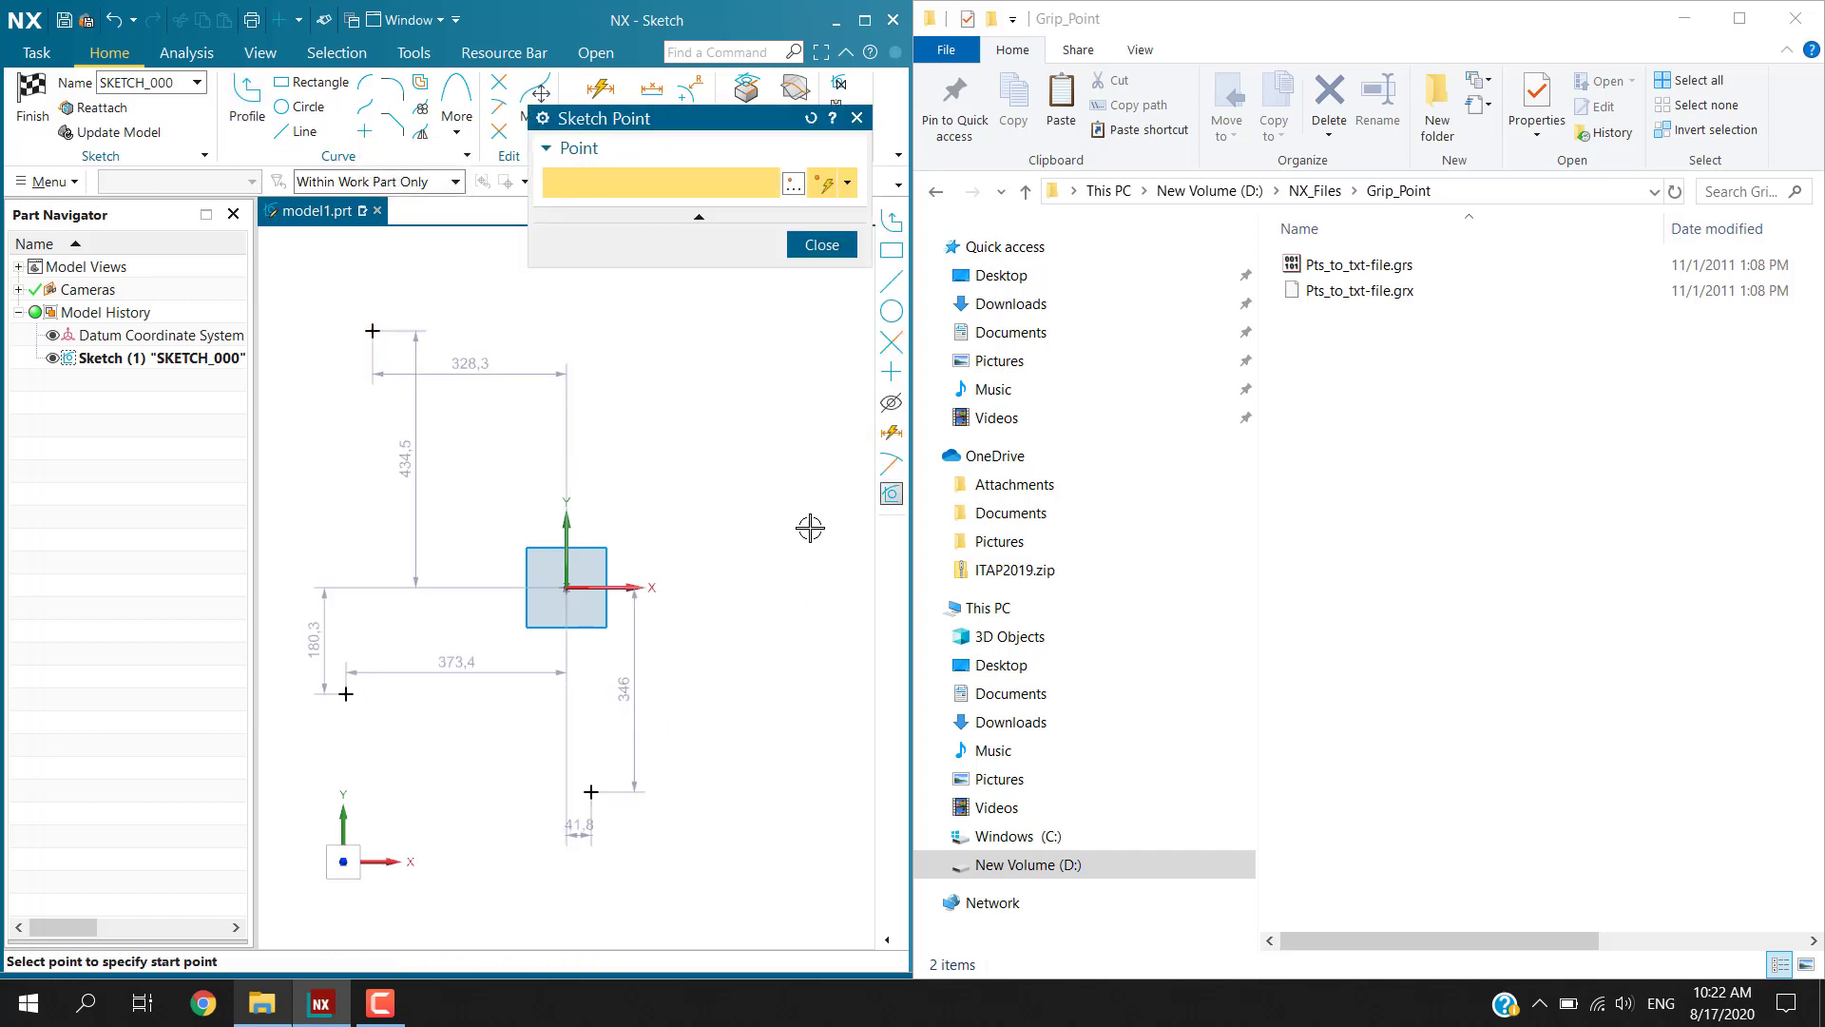
left_click(798, 510)
left_click(822, 244)
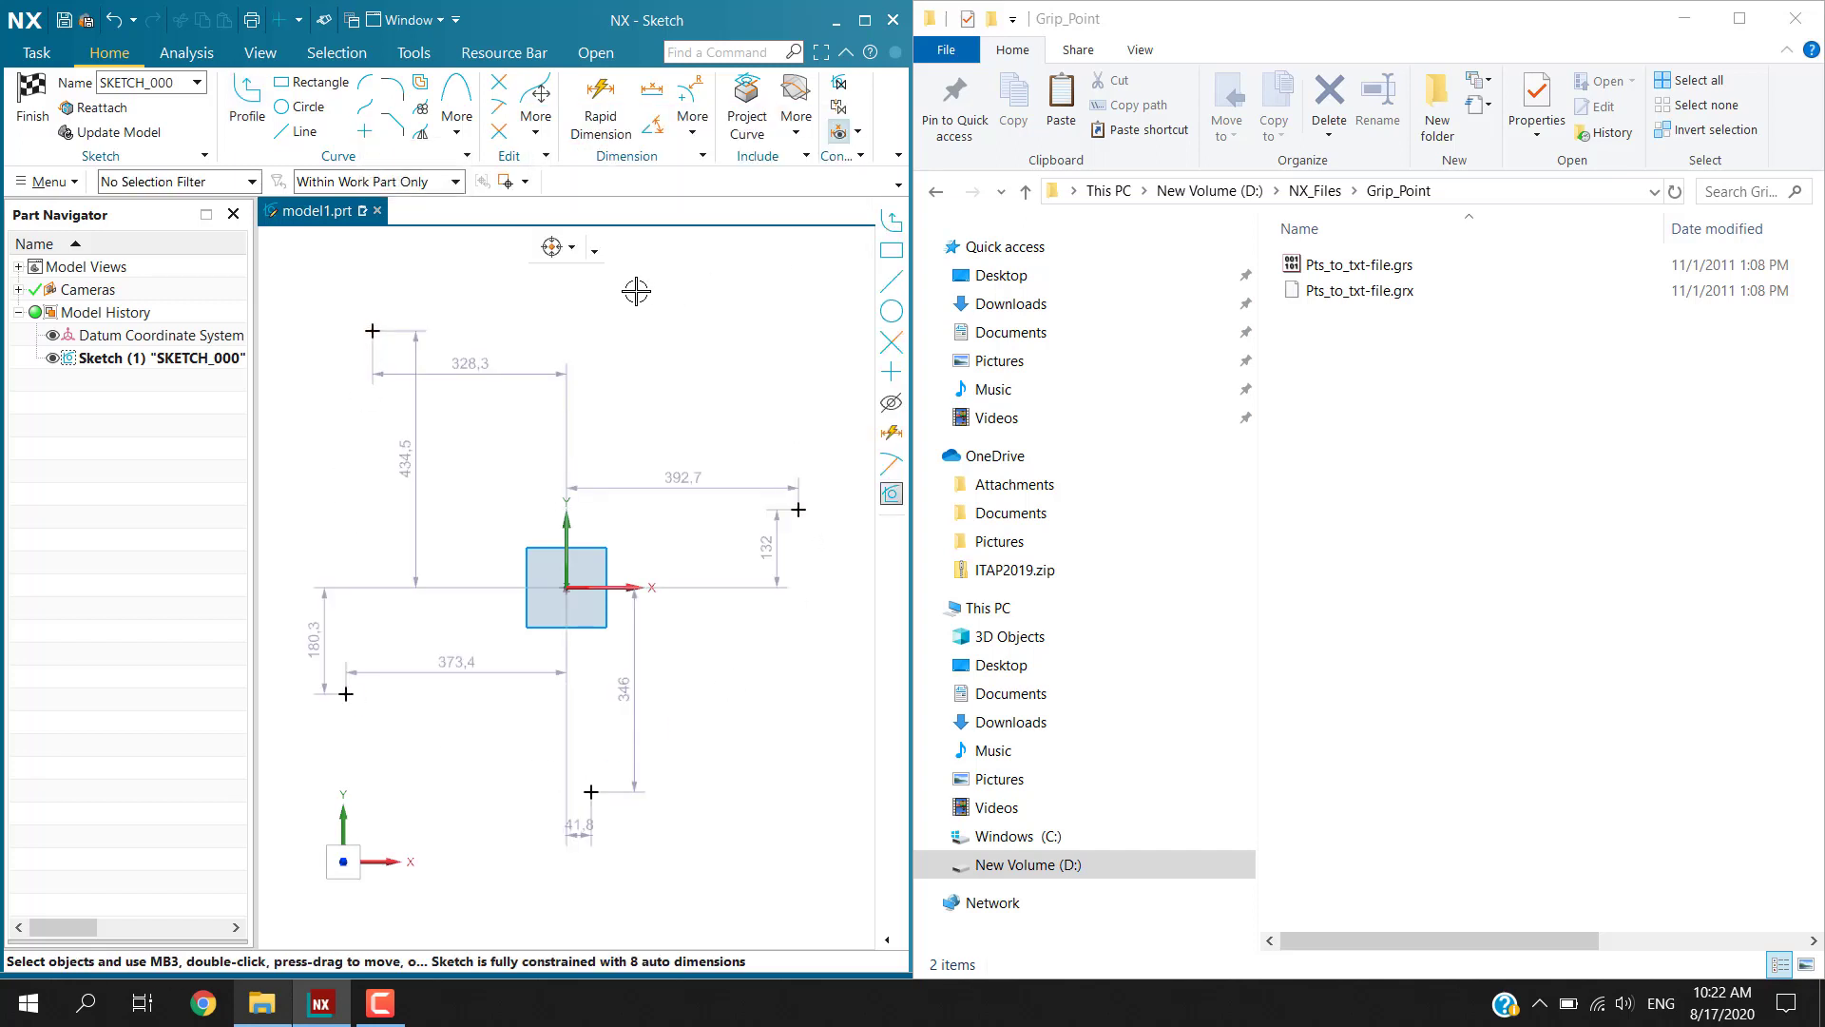
left_click(32, 104)
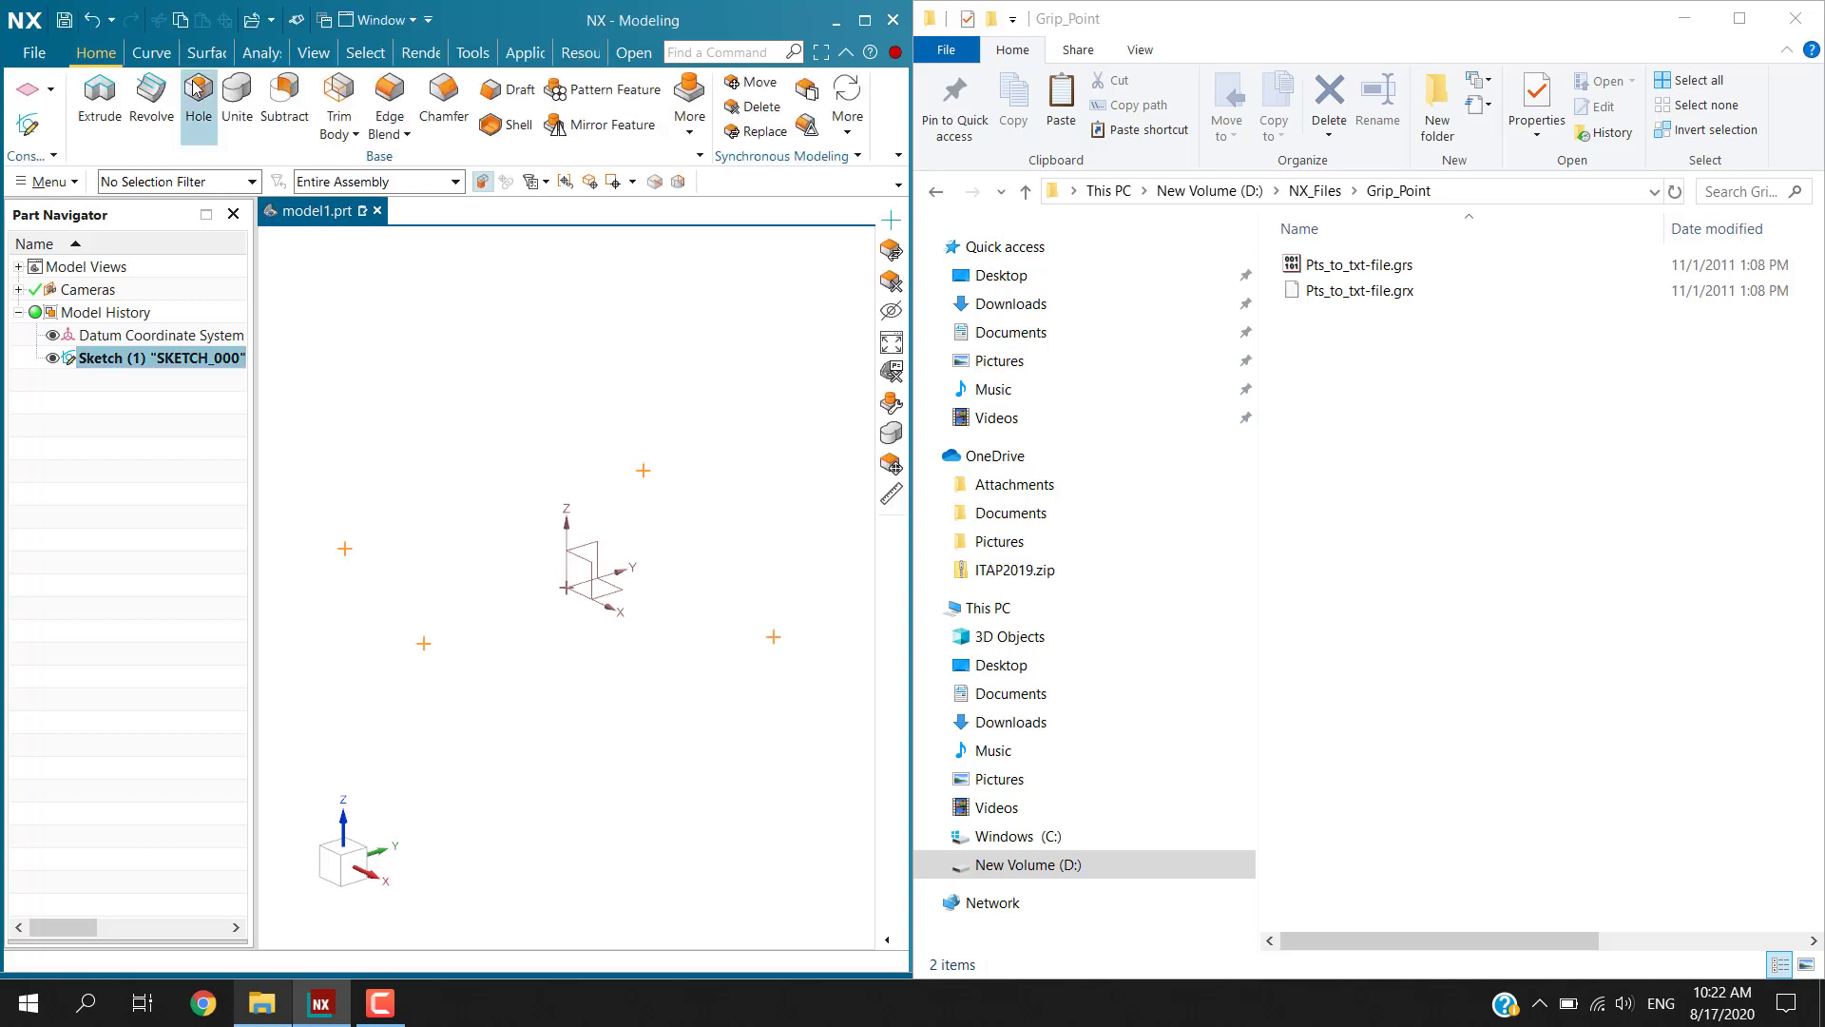
Step: Create a Point feature at X 100, Y 200, Z 300 and orbit to view all points in 3D
left_click(144, 53)
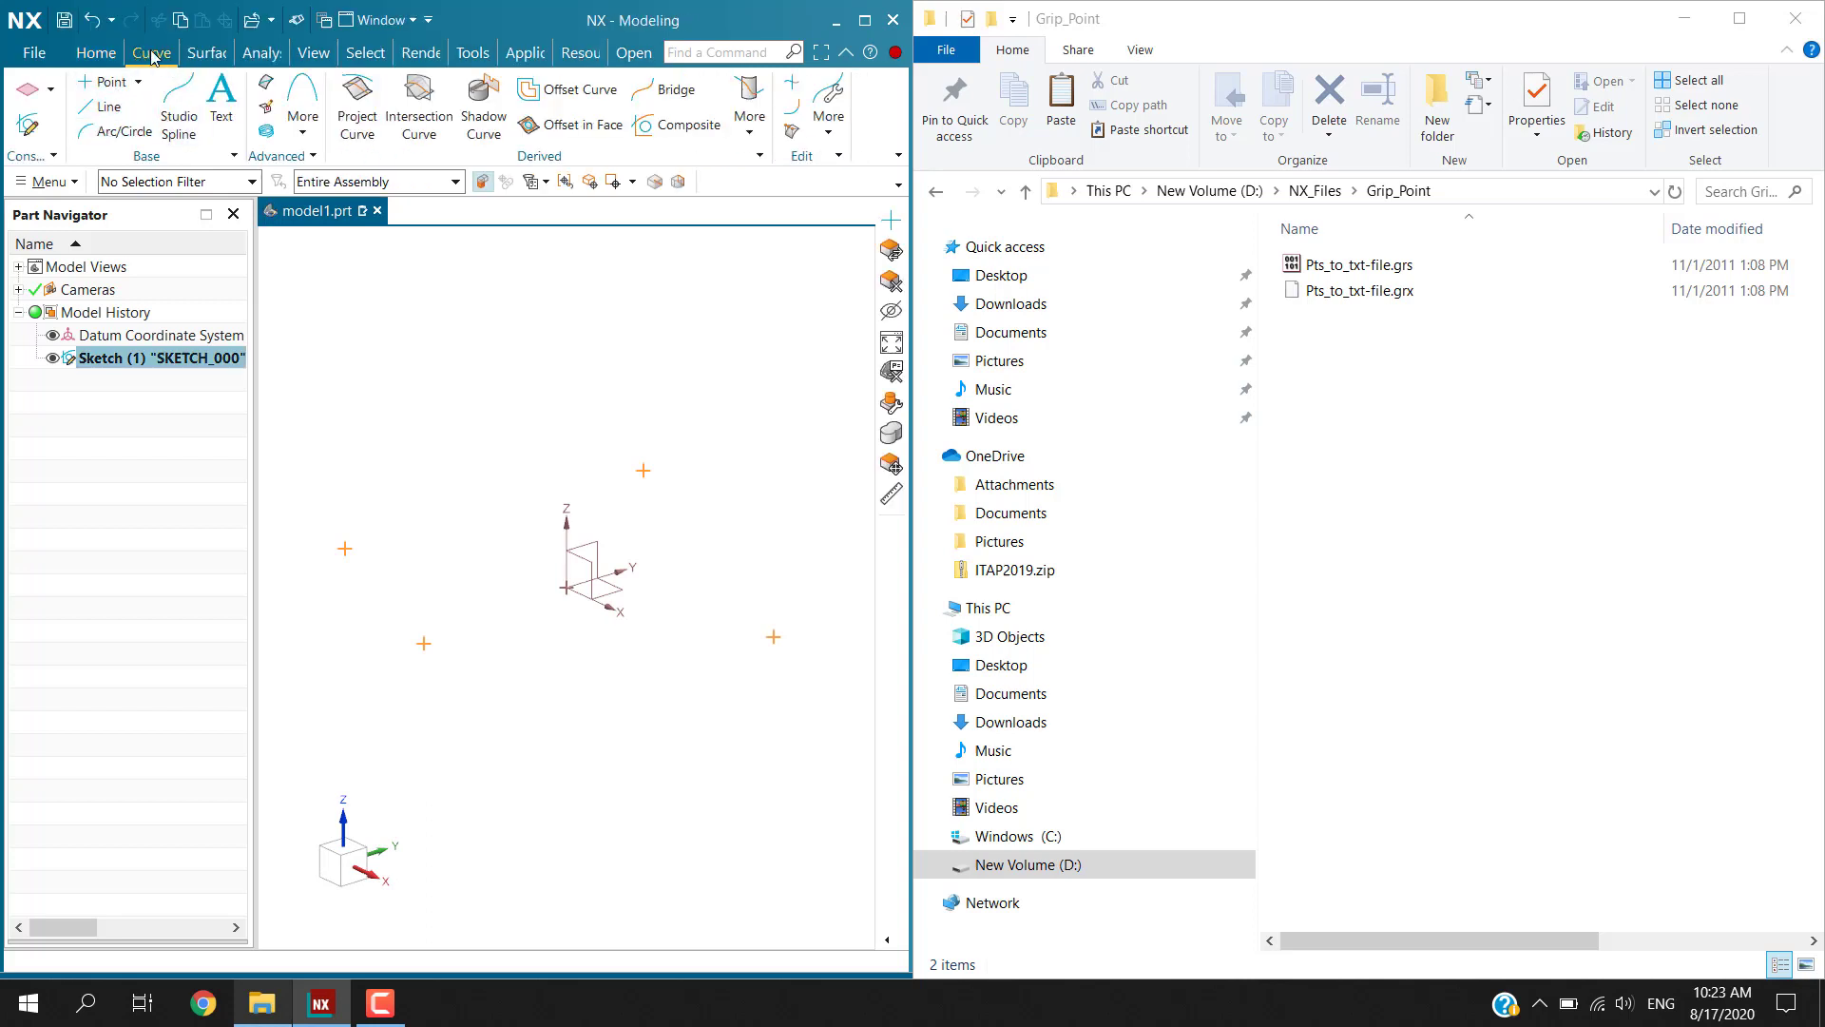
left_click(107, 82)
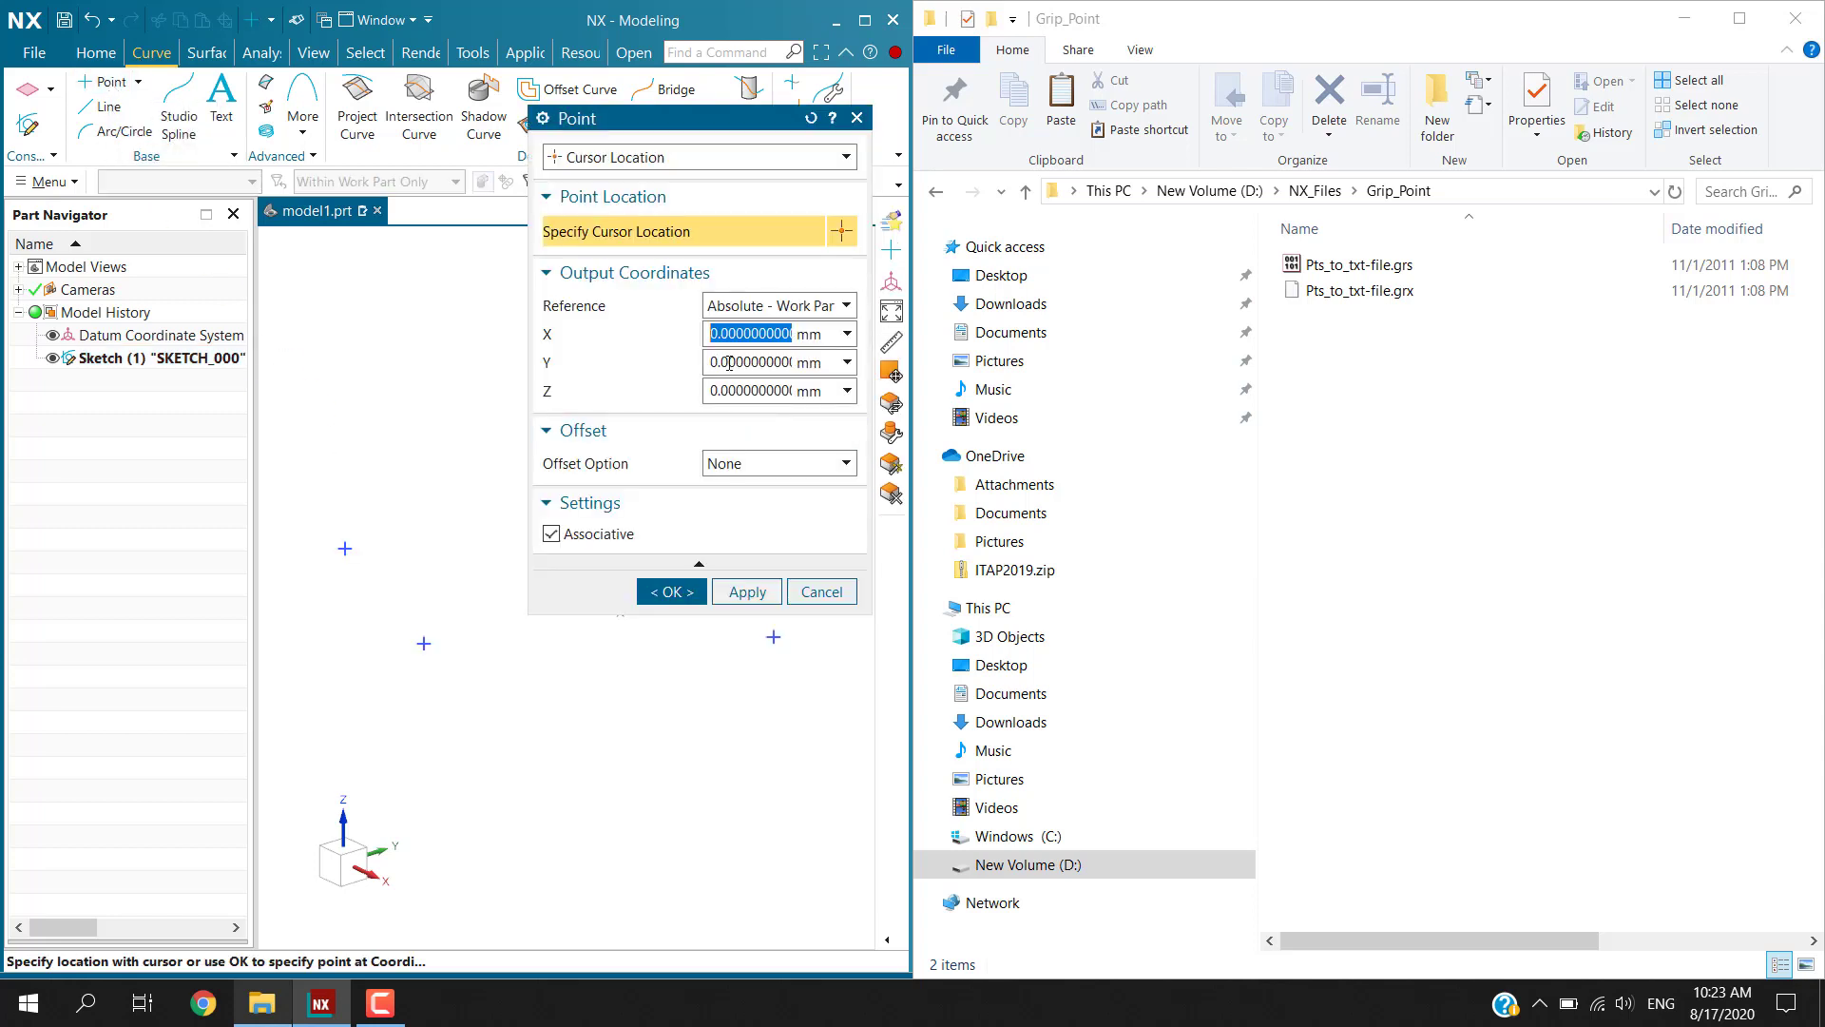
type("100")
key("Tab")
type("200")
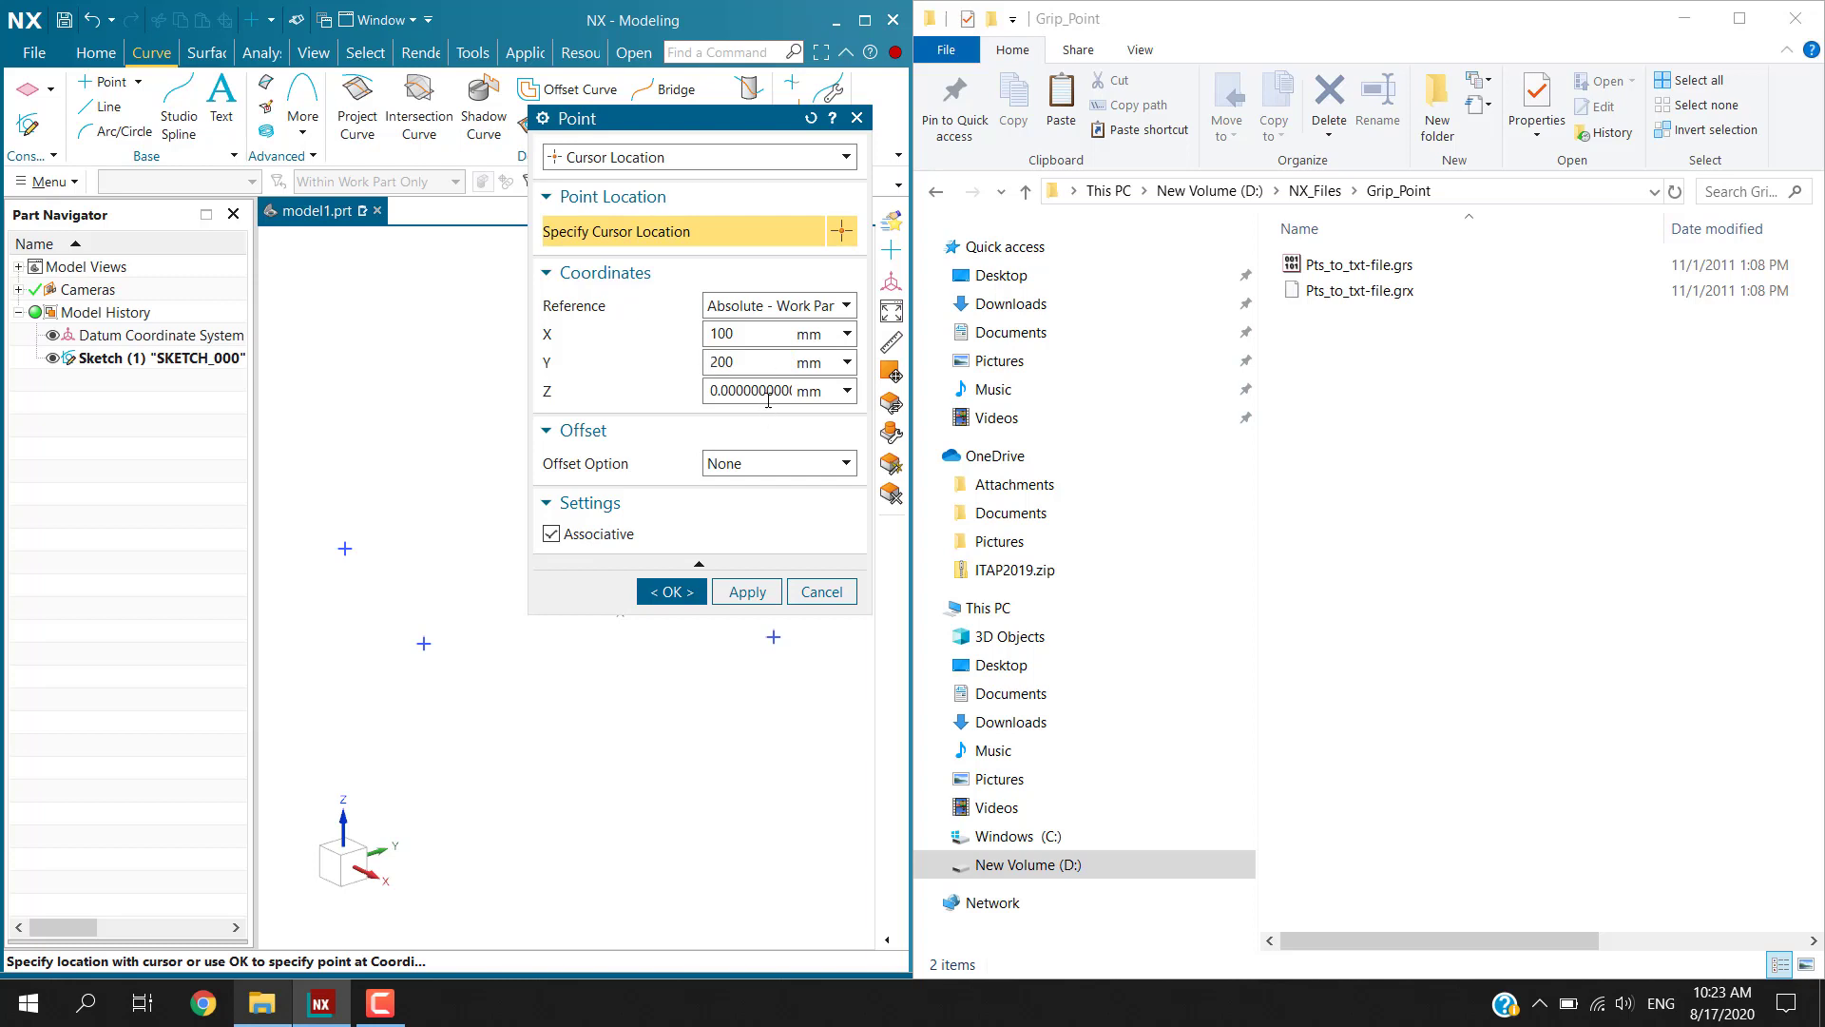
key("Tab")
type("3")
left_click(668, 589)
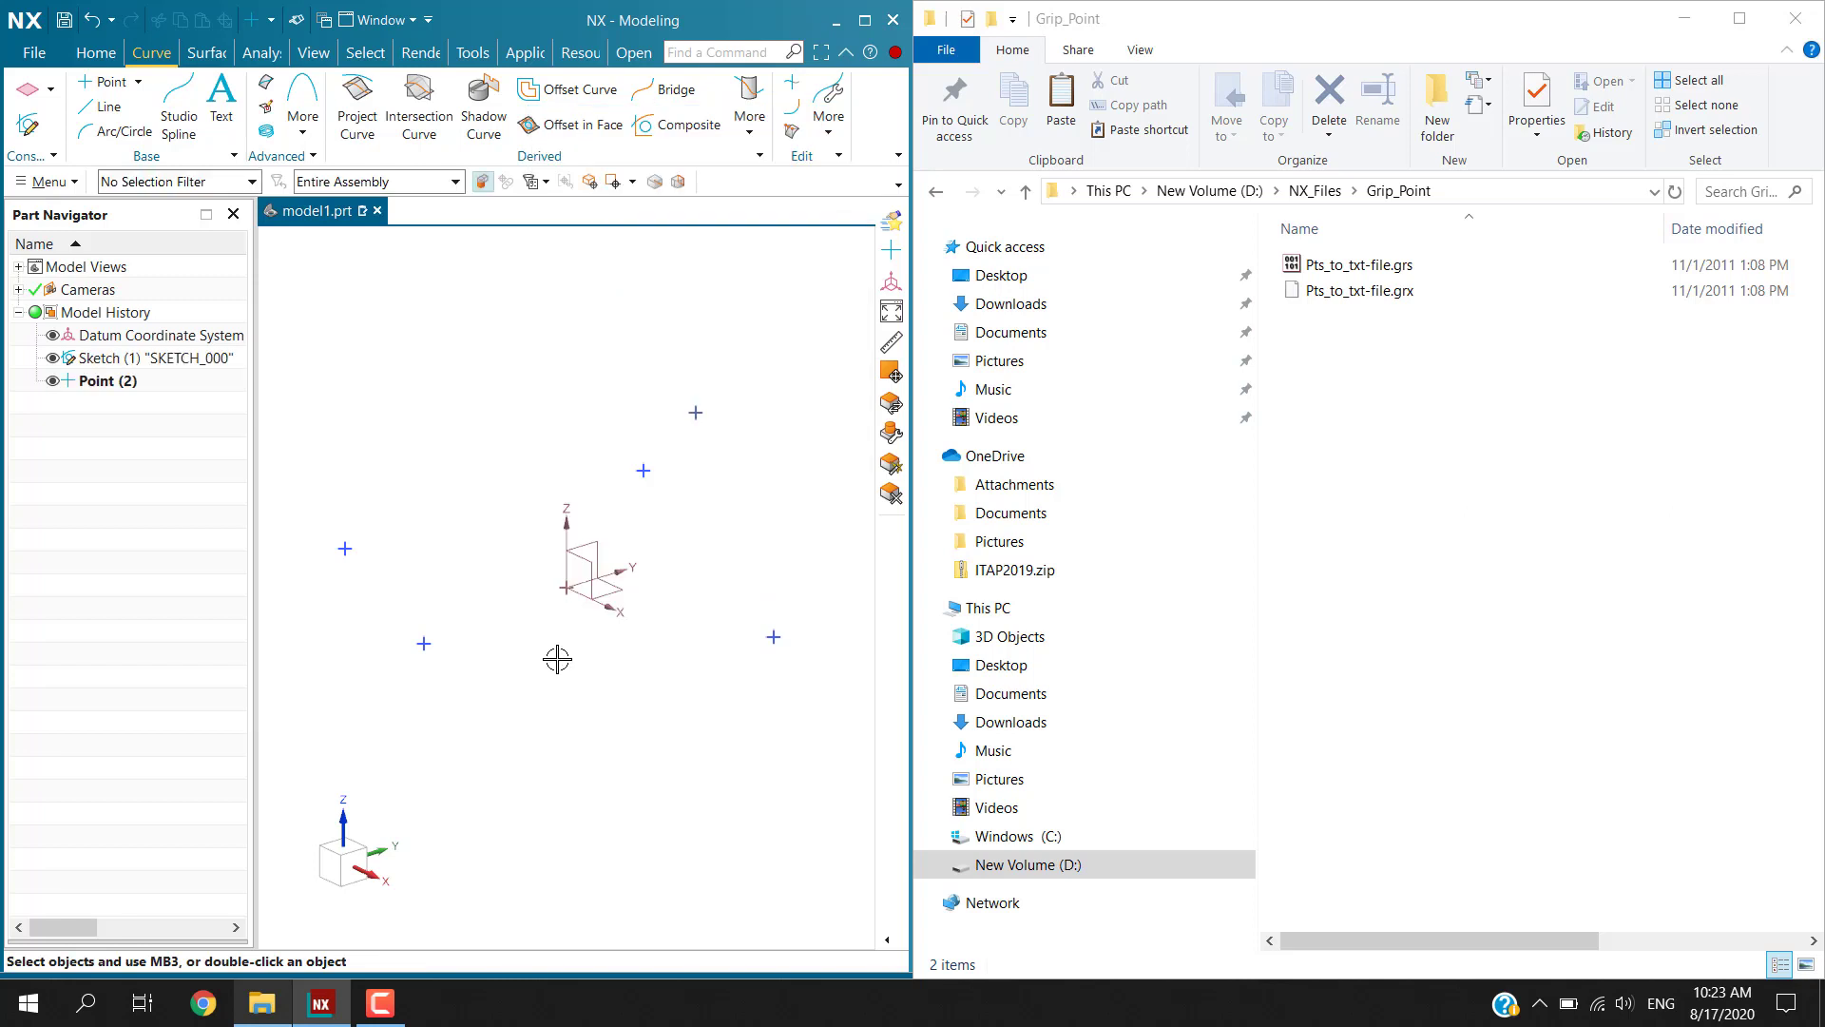
mouse_move(513, 704)
middle_mouse_down()
mouse_move(571, 636)
mouse_move(462, 501)
middle_mouse_up()
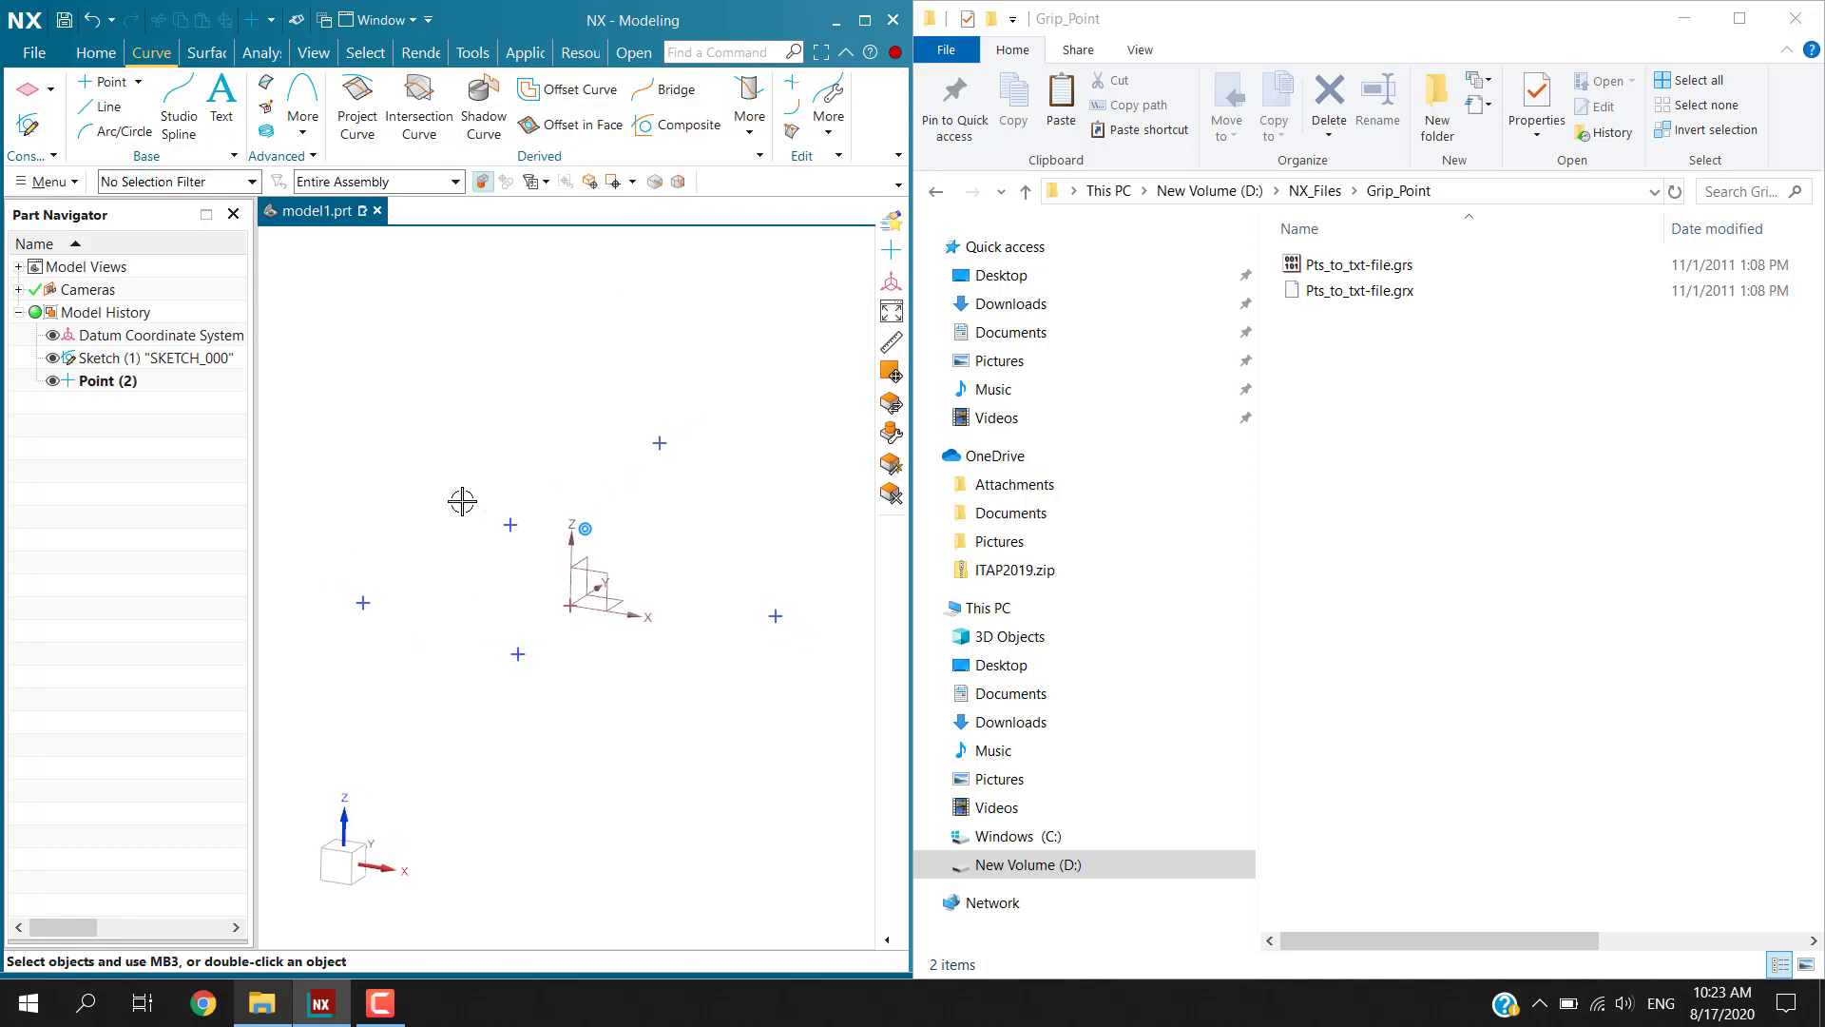
middle_click_drag(631, 570, 656, 570)
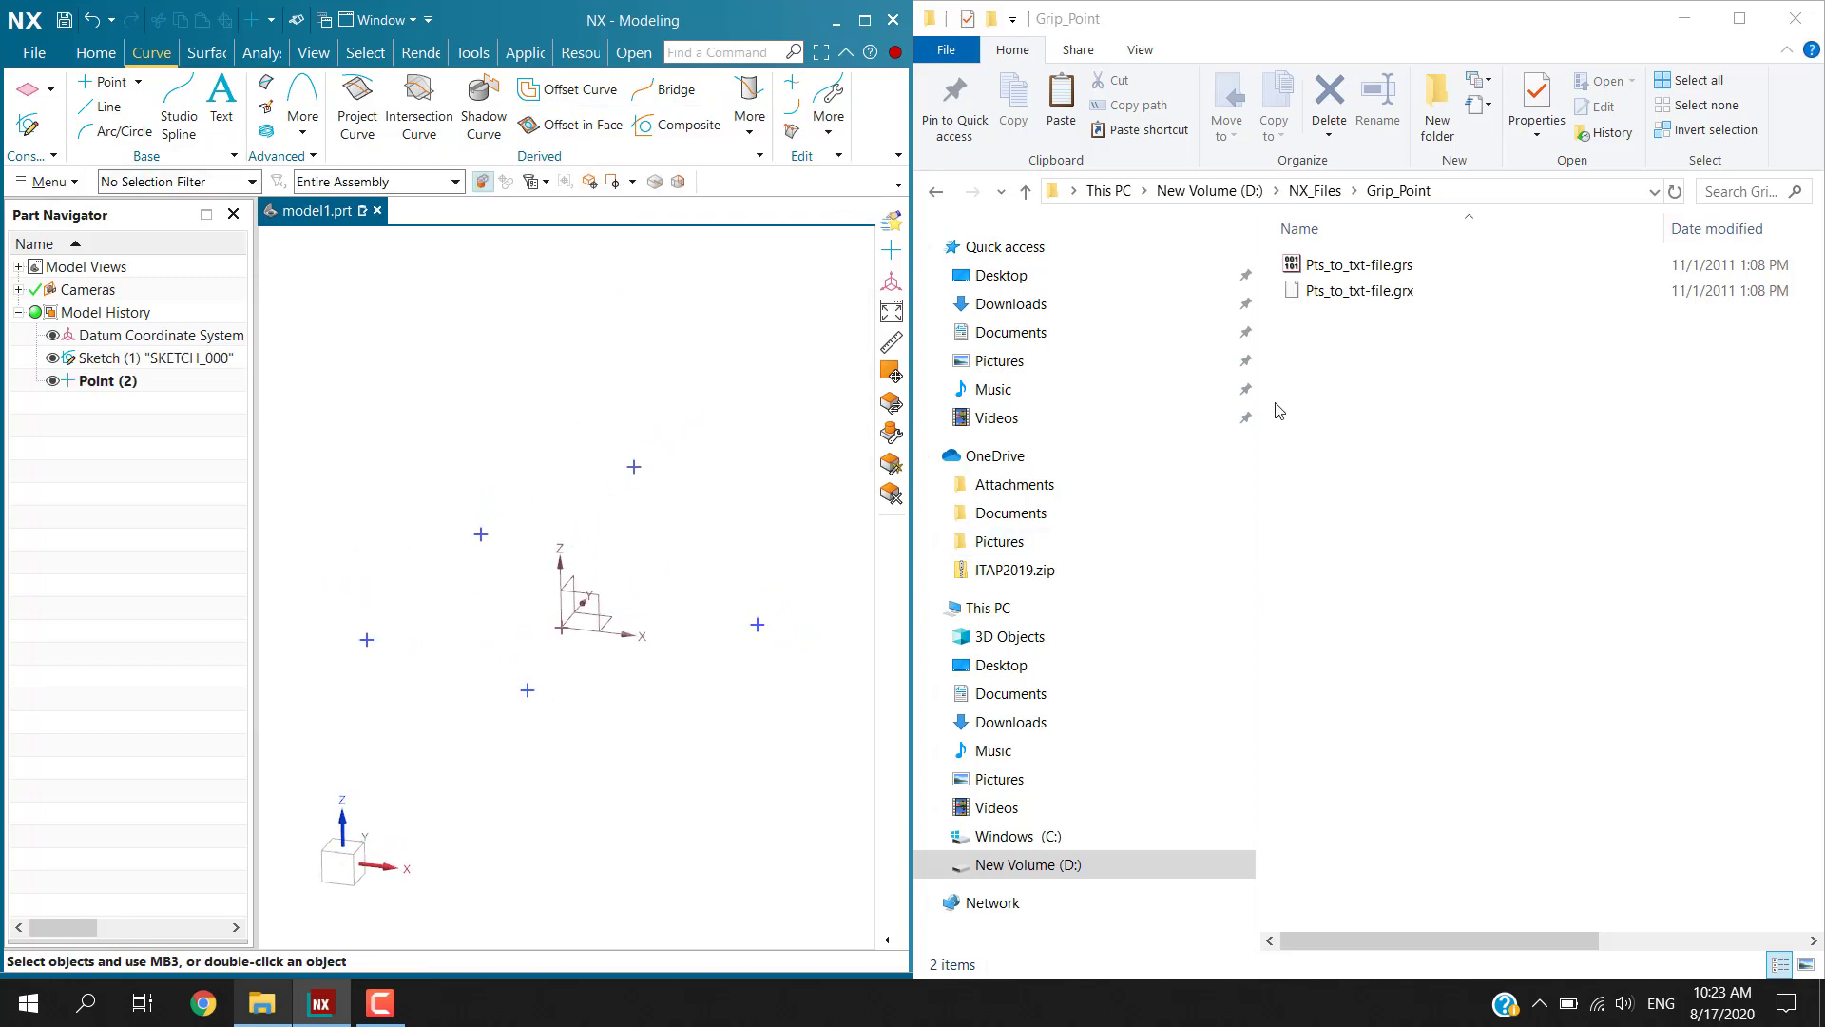
left_click(1374, 297)
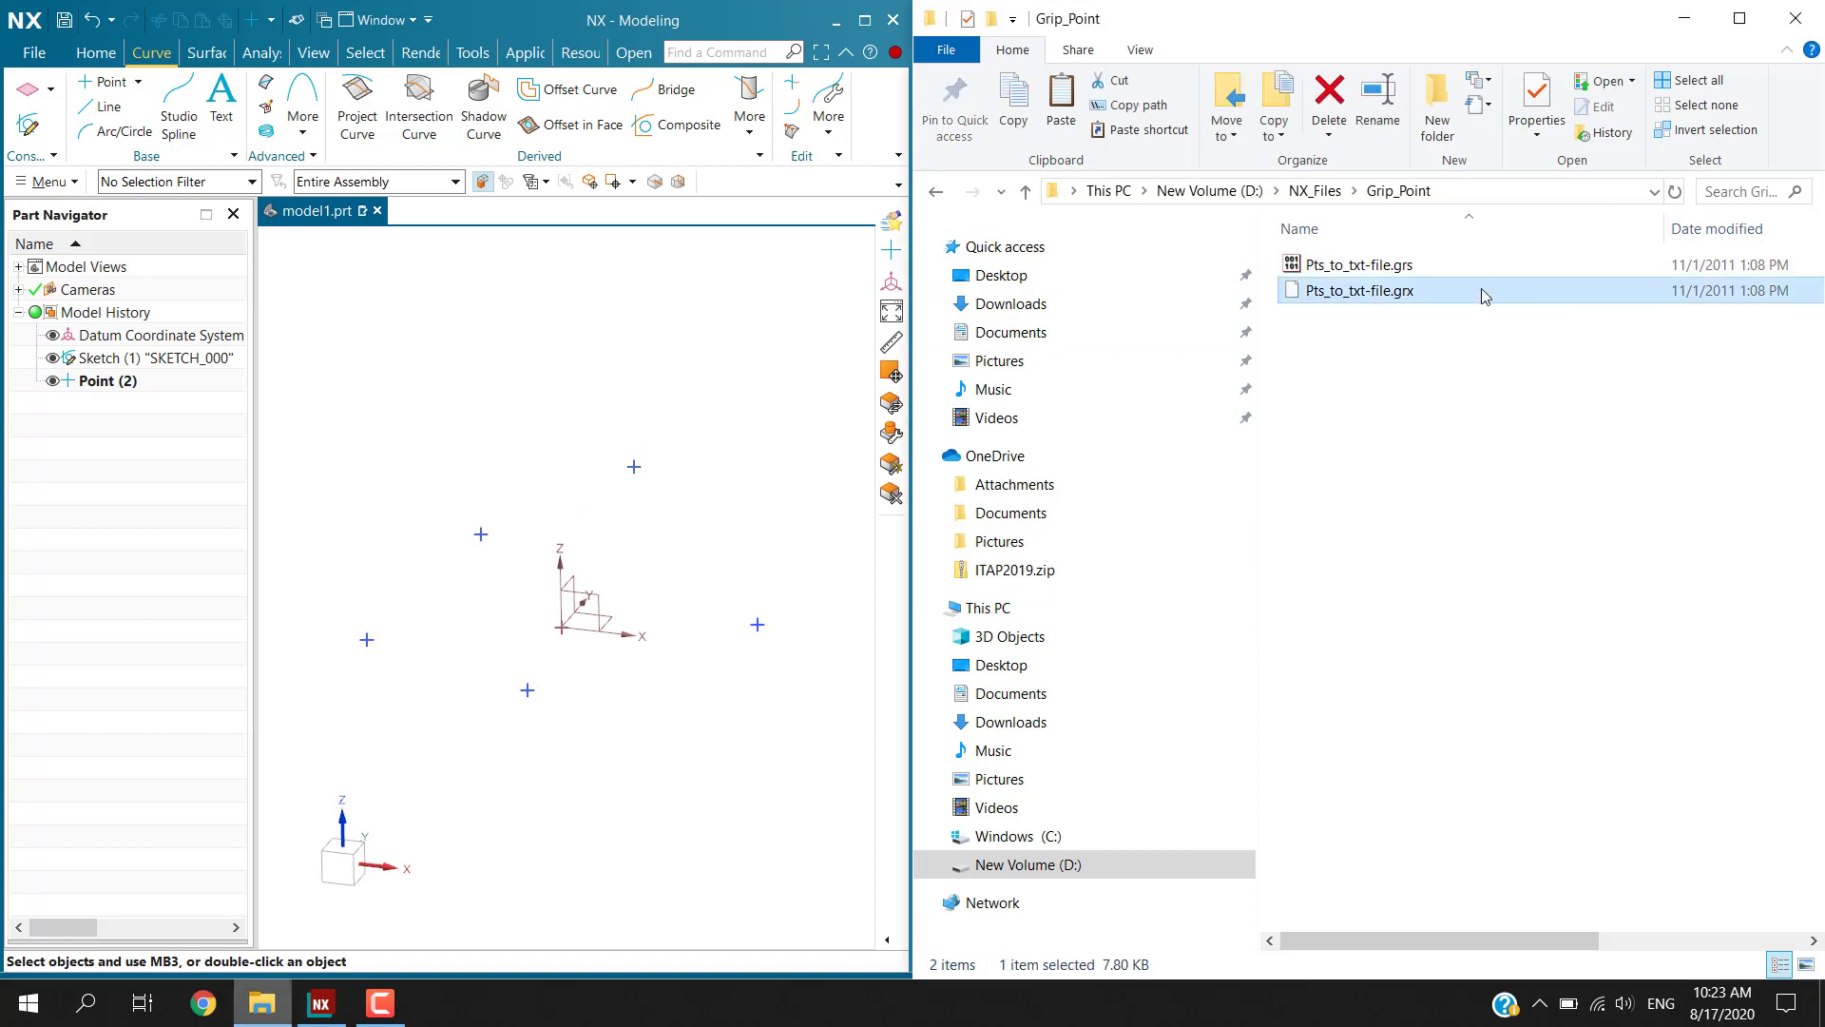
Step: Run Pts_to_txt-file.grx through File > Execute > Grip and confirm it in the Execute GRIP dialog
left_click(44, 57)
mouse_move(88, 385)
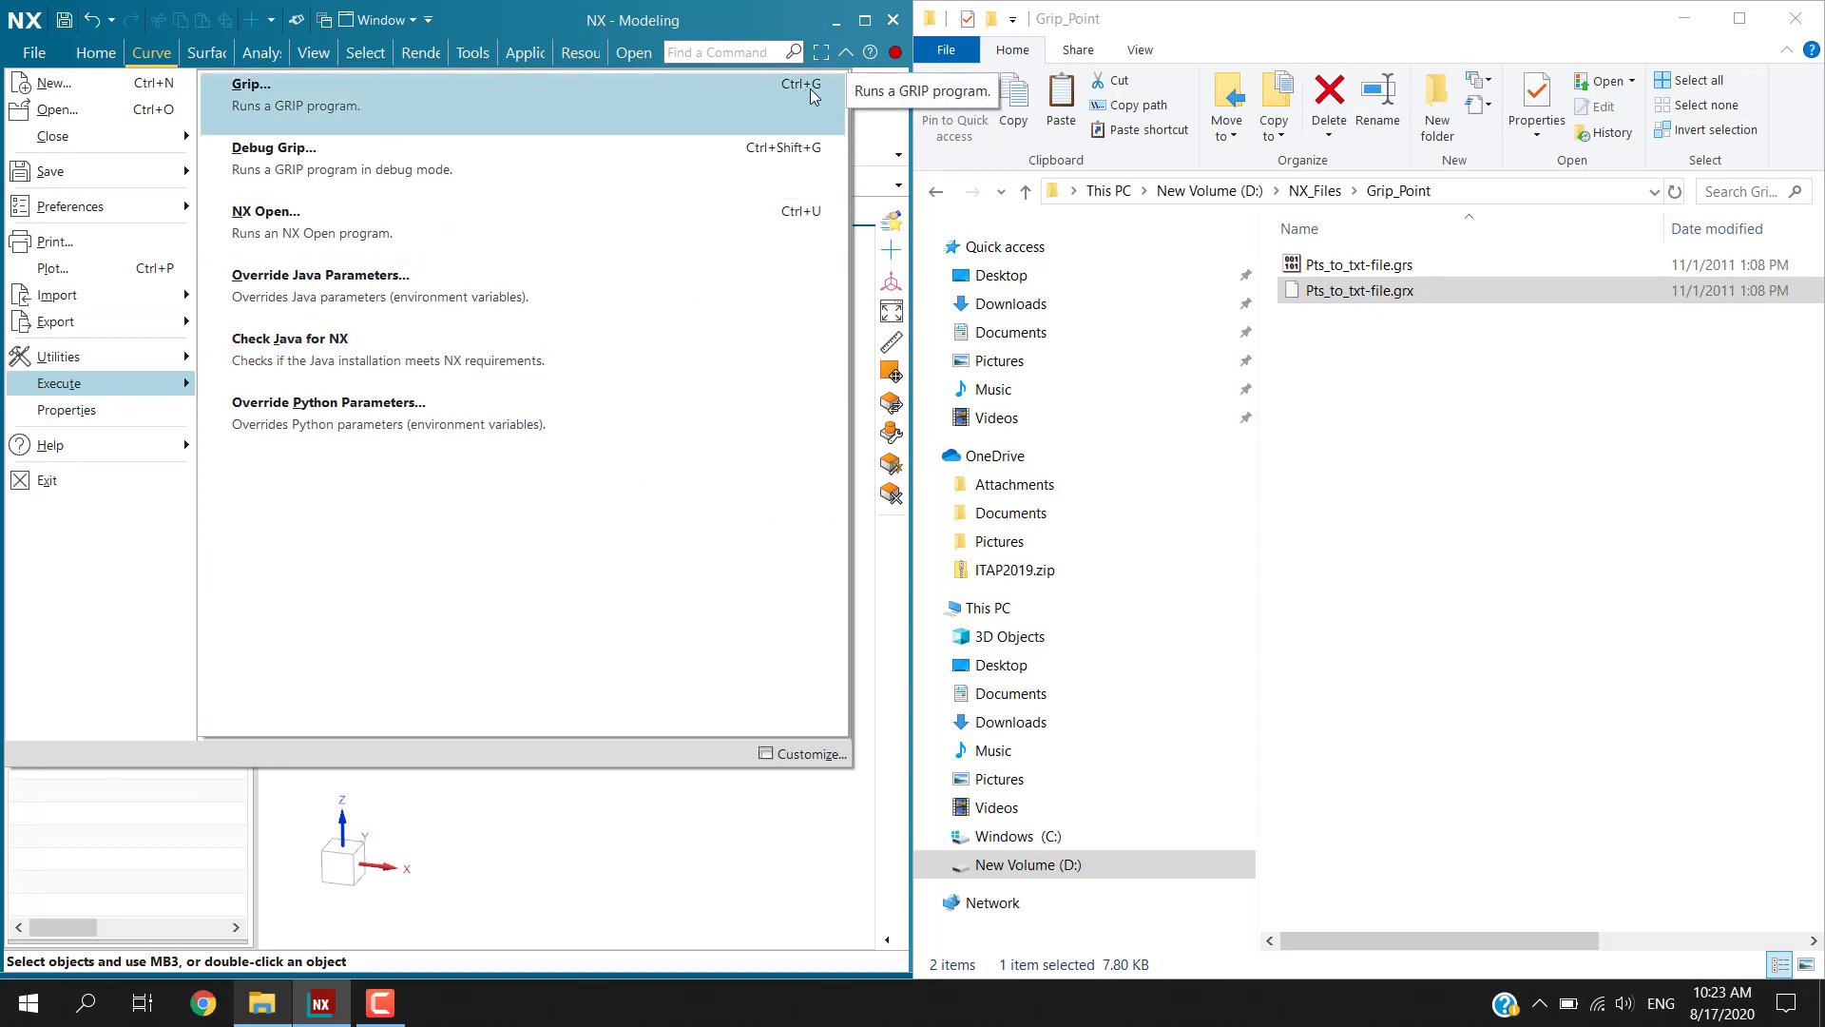
left_click(574, 117)
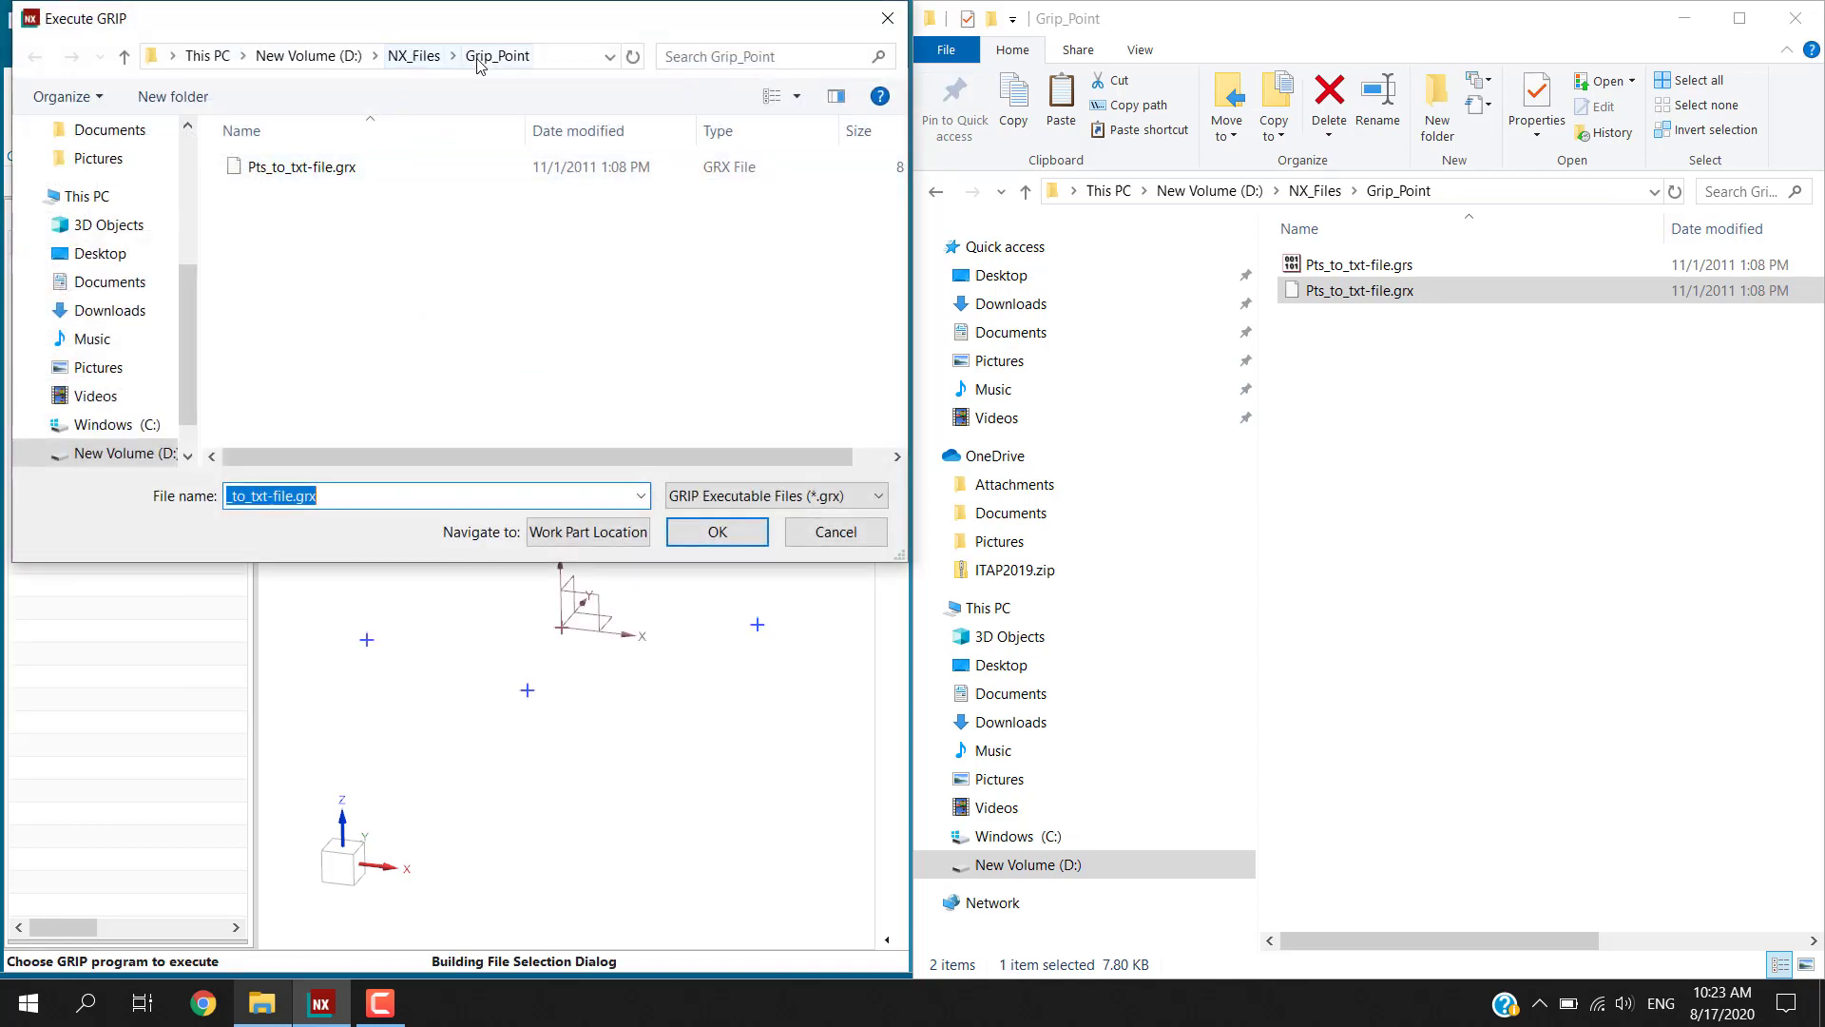
left_click(328, 169)
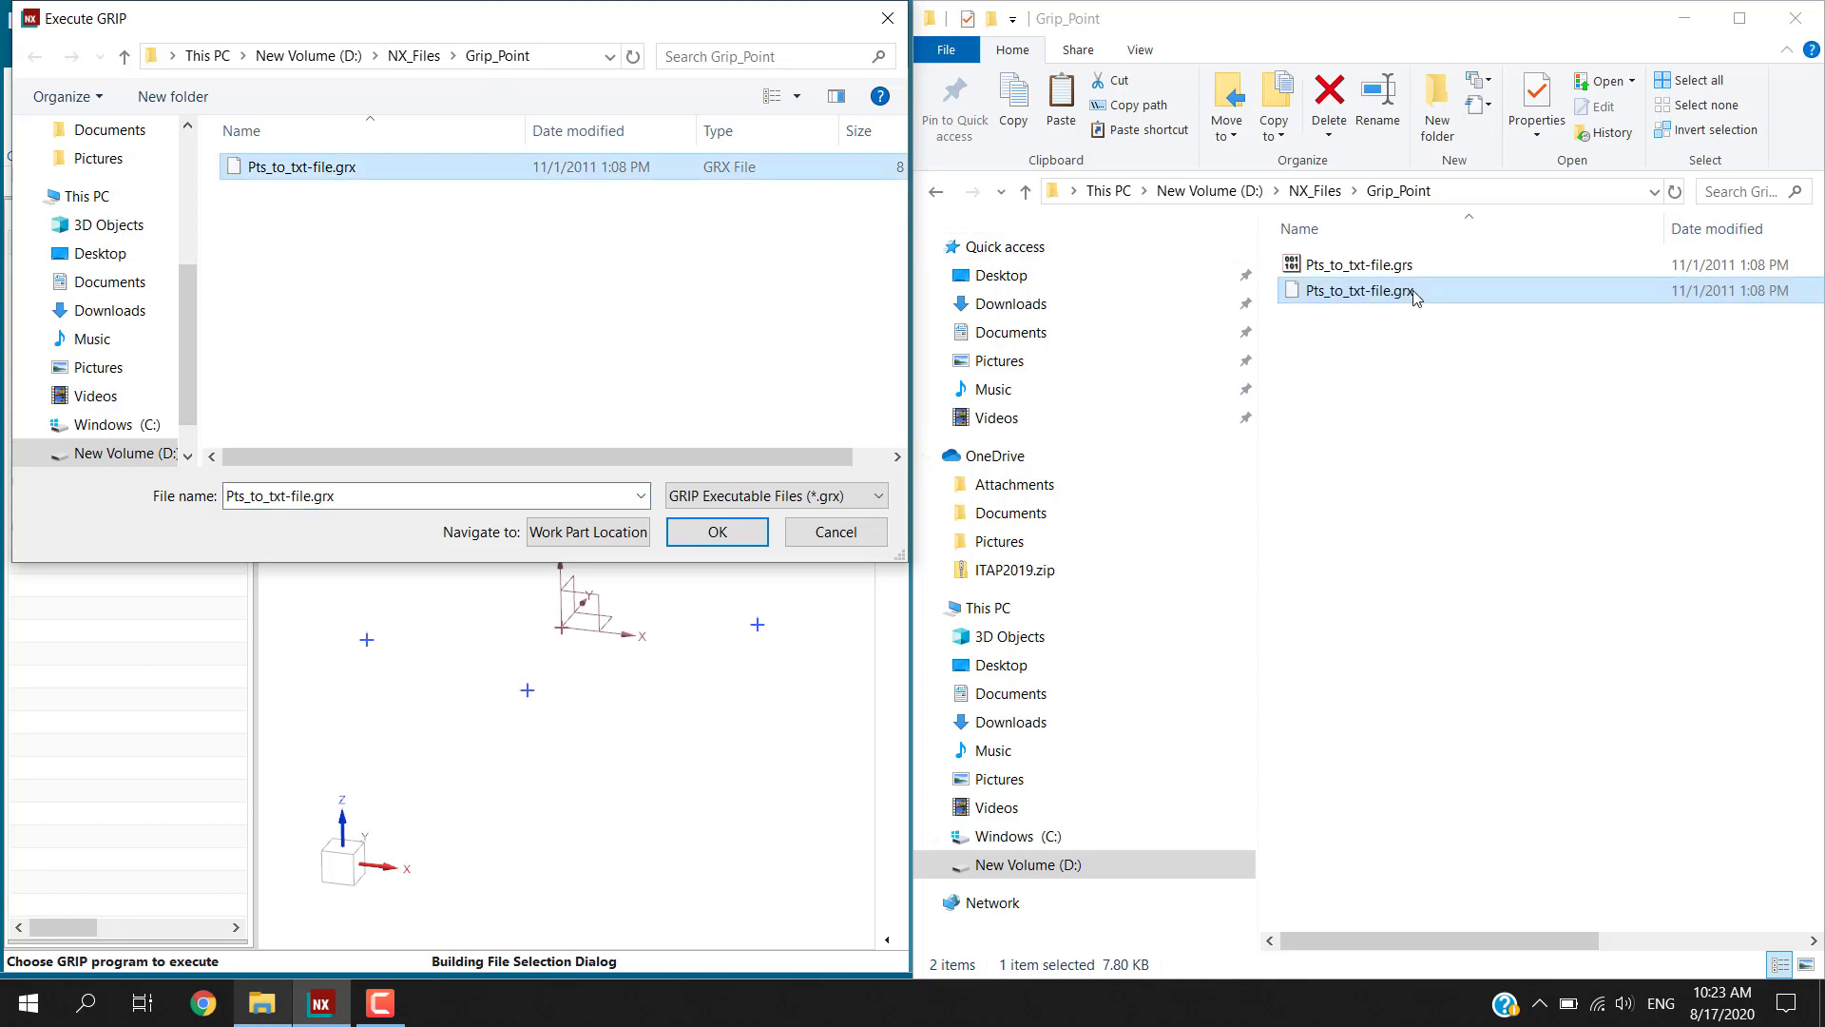
left_click(701, 531)
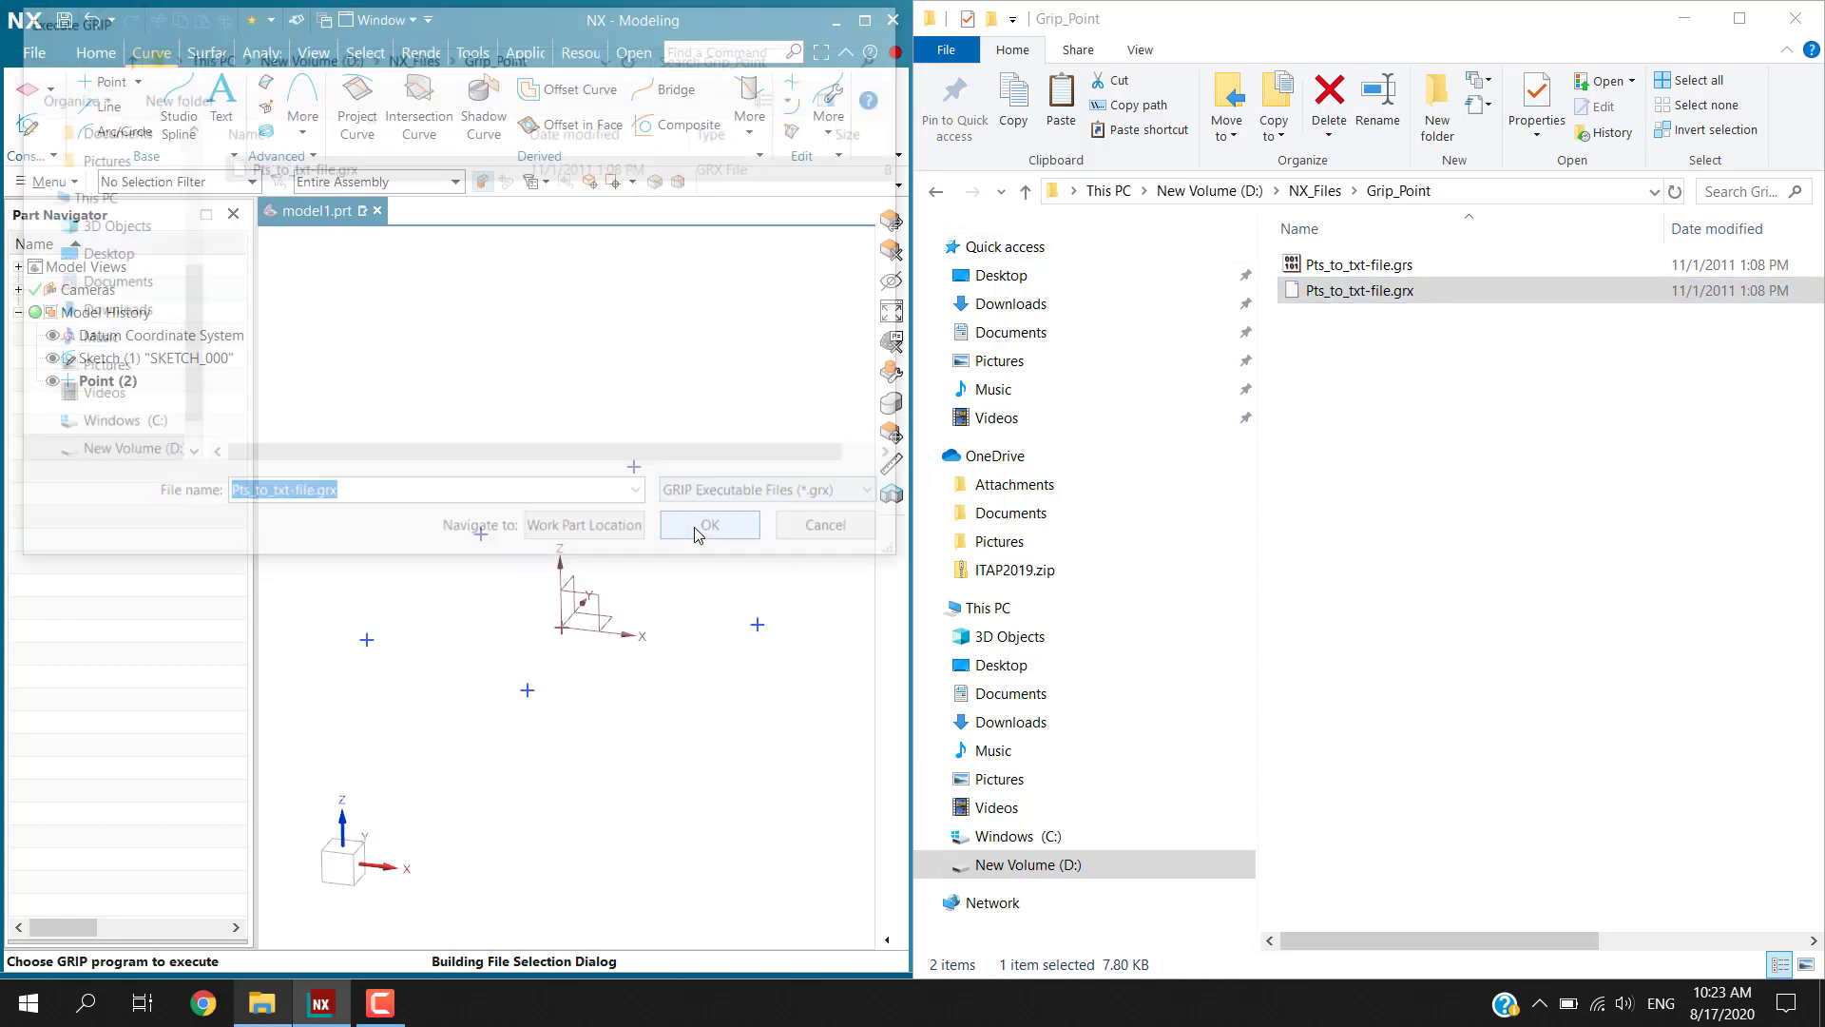
Step: Select all six points with Ctrl+A in Class Selection and confirm them as the program's input
left_click_drag(570, 118, 210, 133)
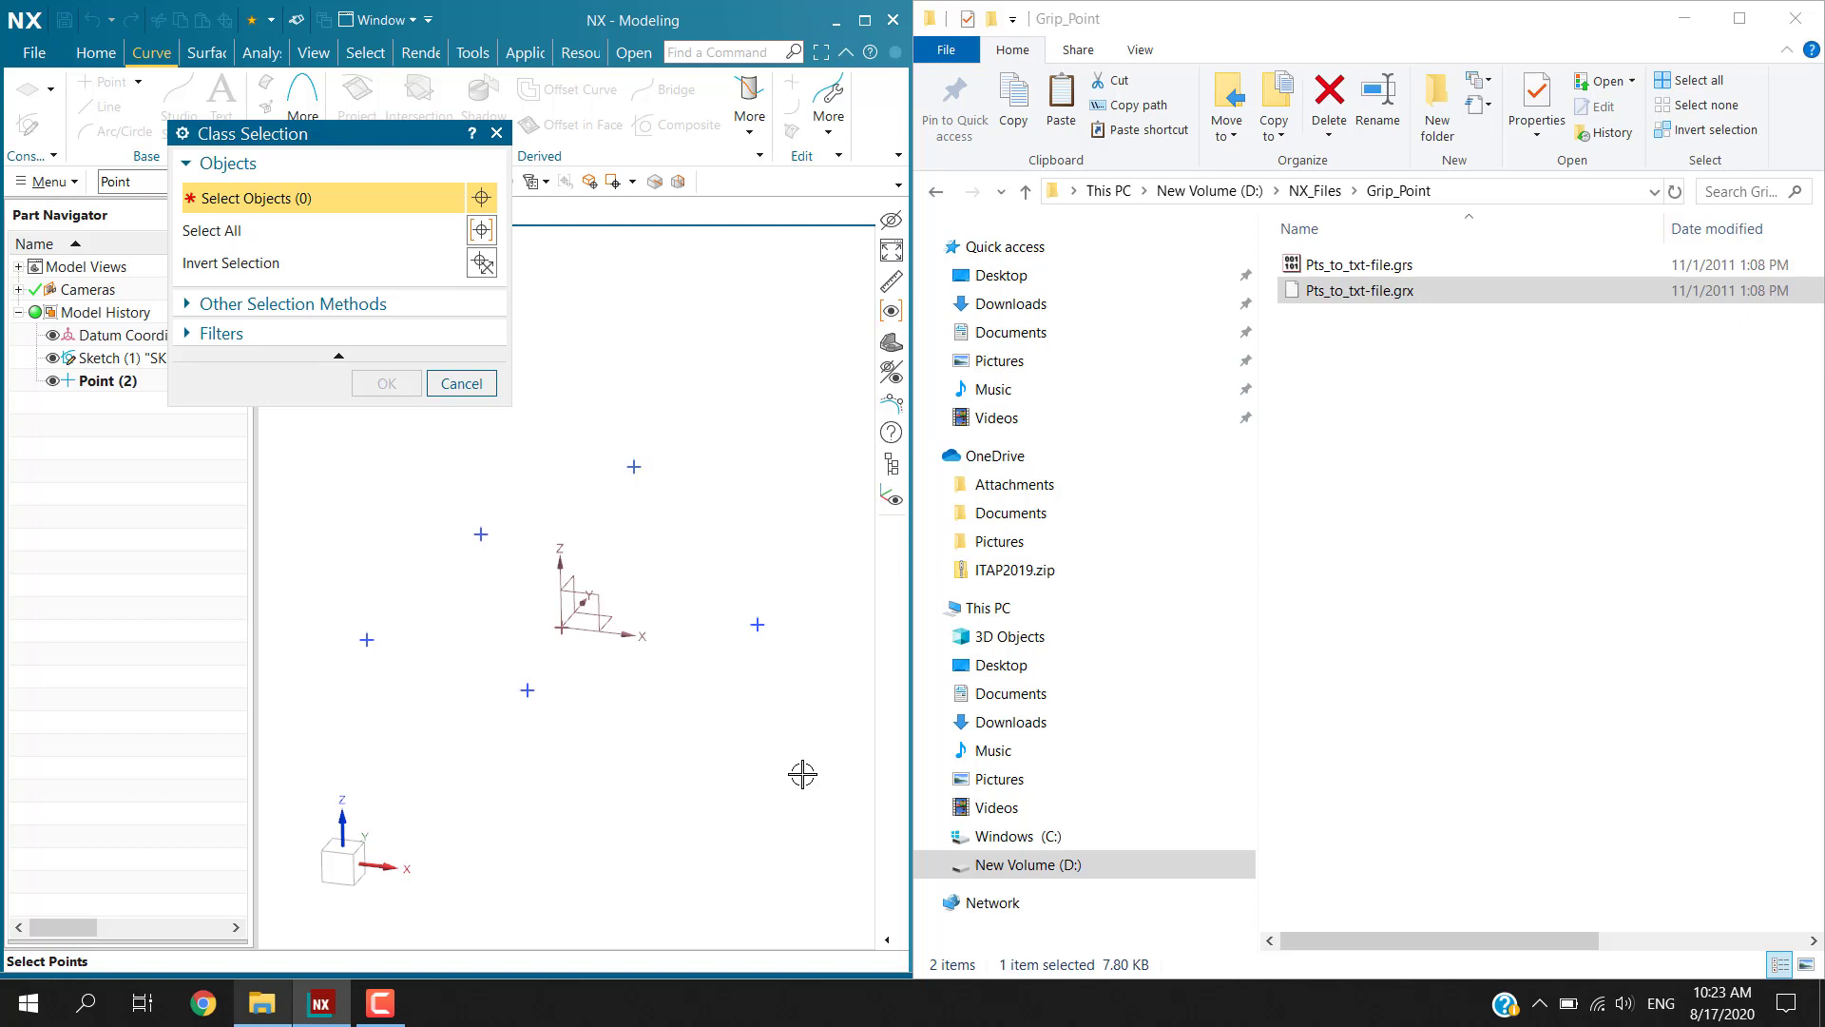
key("ctrl+a")
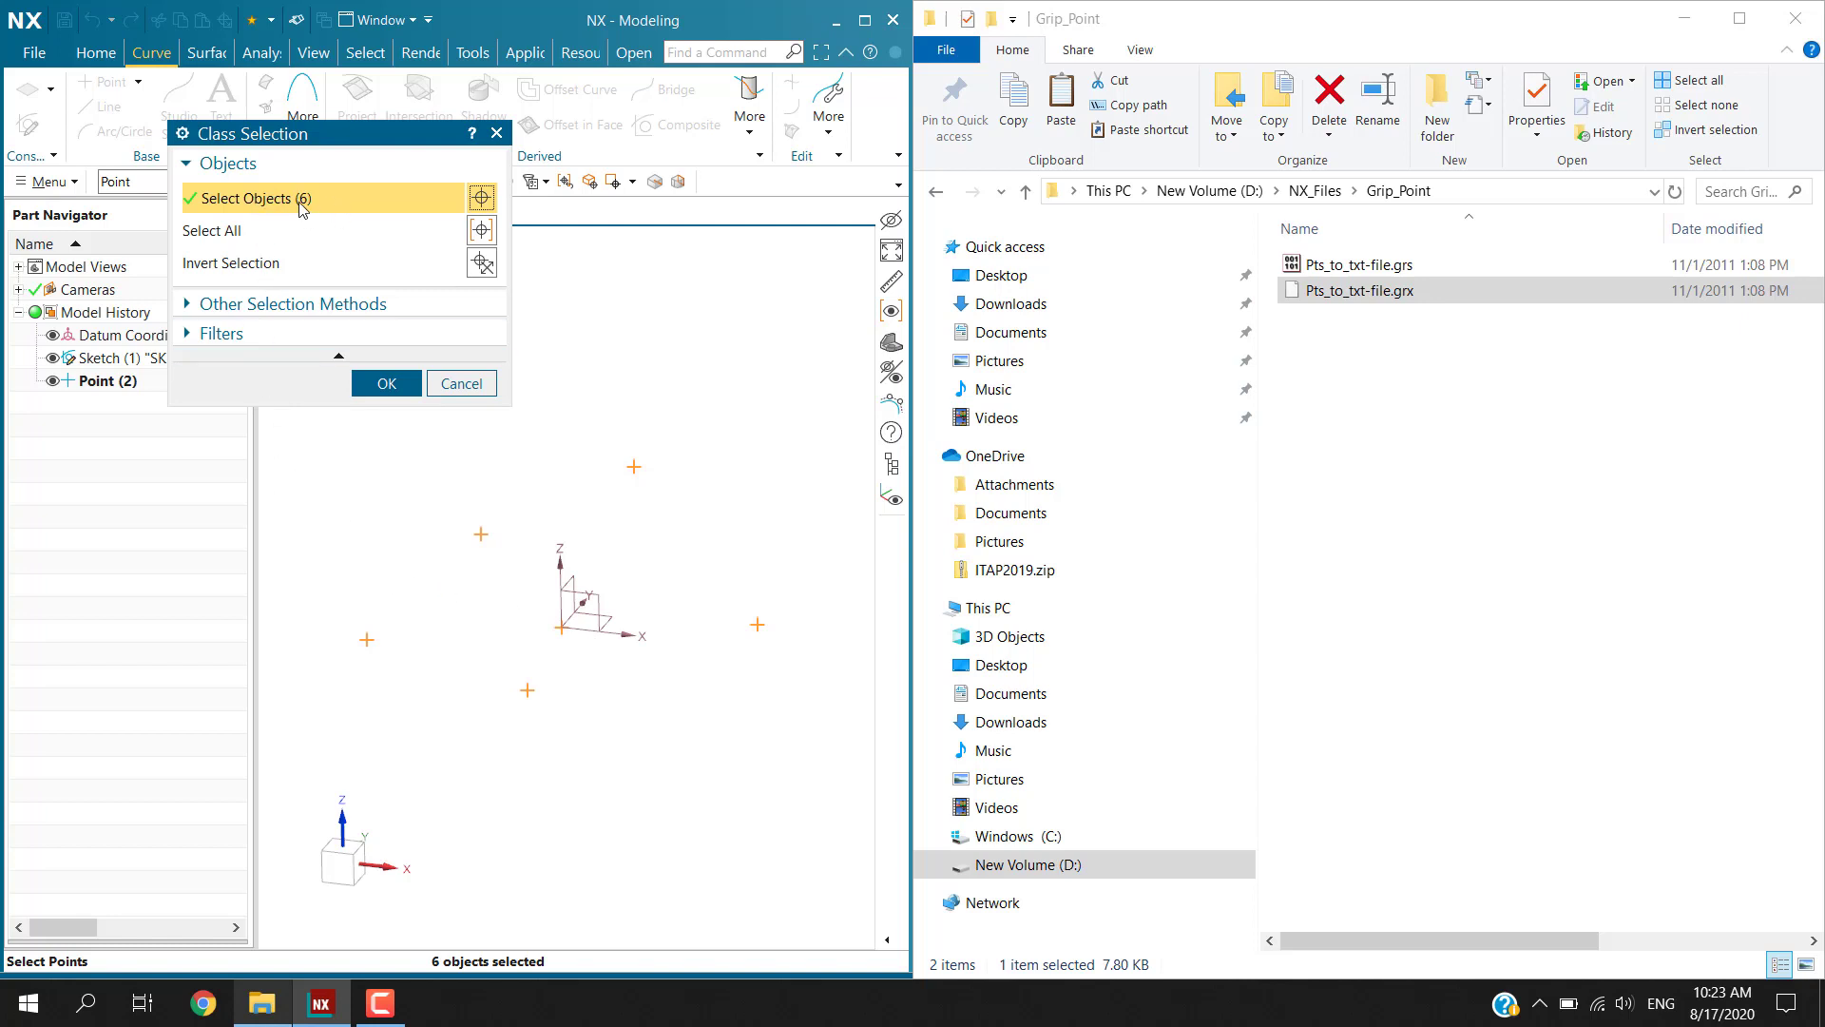
left_click(397, 390)
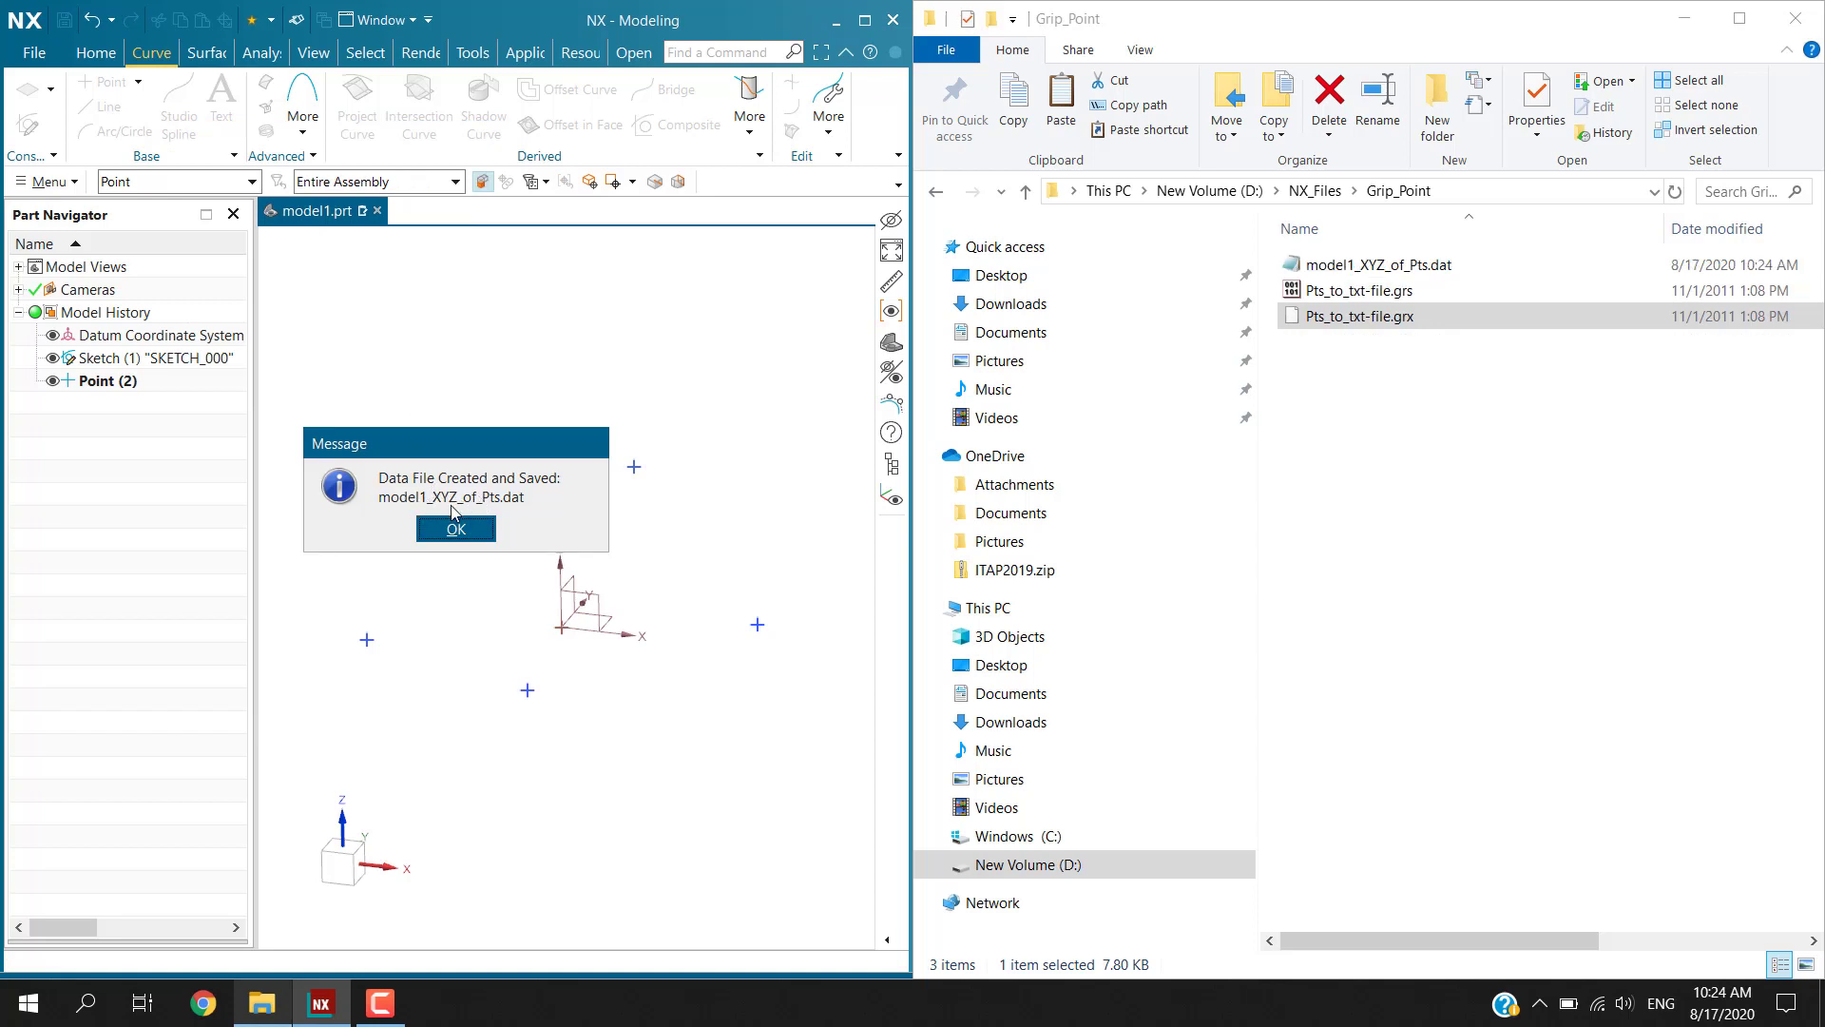
Step: Select the new model1_XYZ_of_Pts.dat in Explorer and acknowledge NX's file-saved message
left_click(1407, 268)
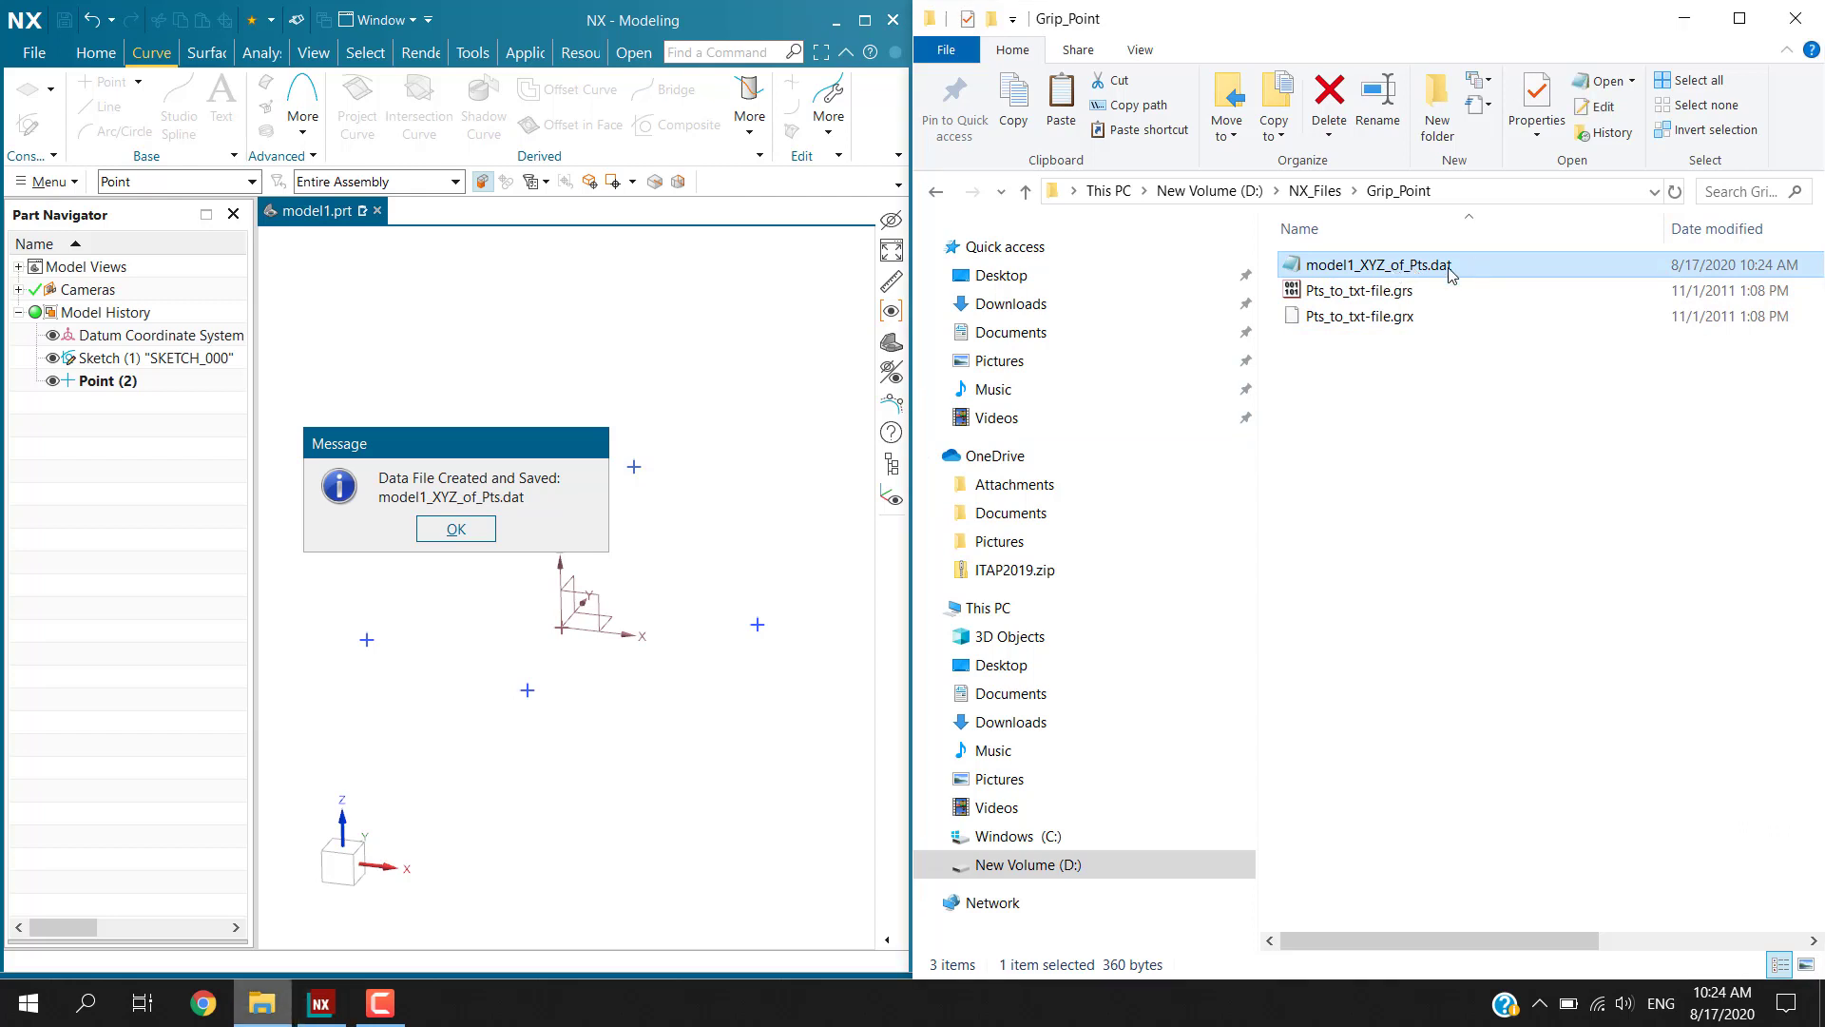
left_click(492, 530)
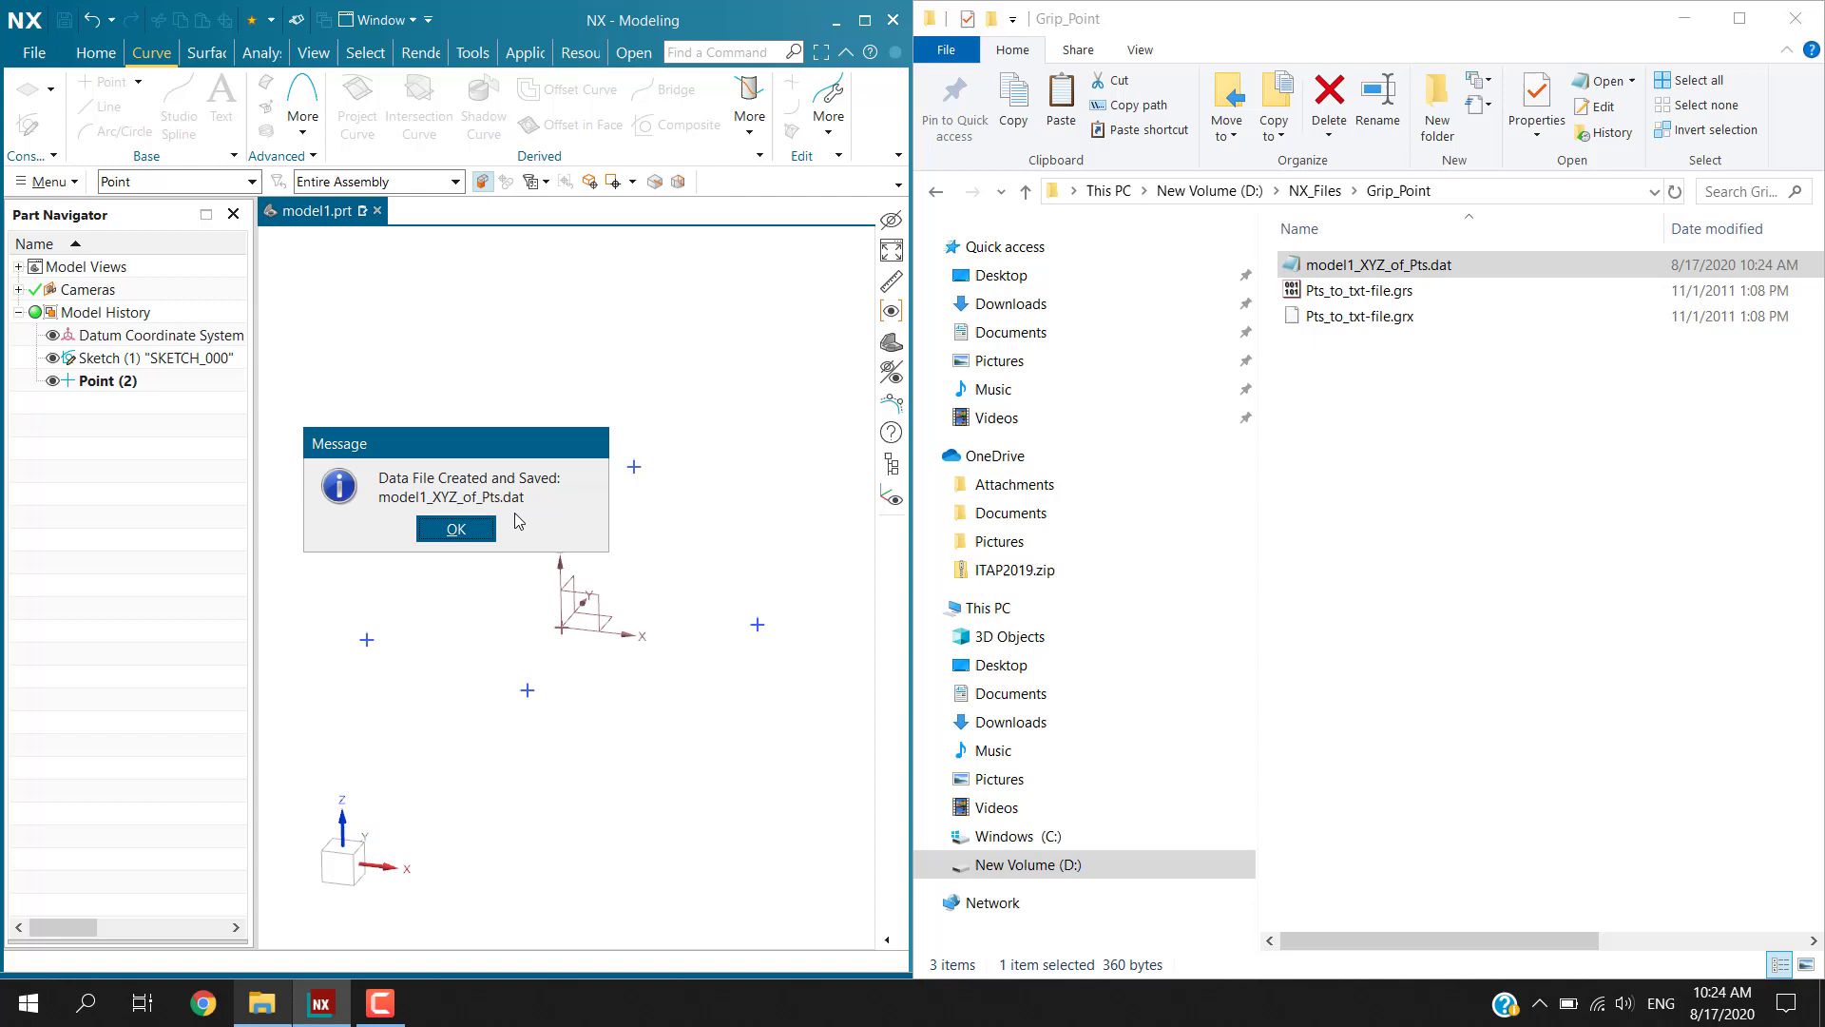
left_click(445, 528)
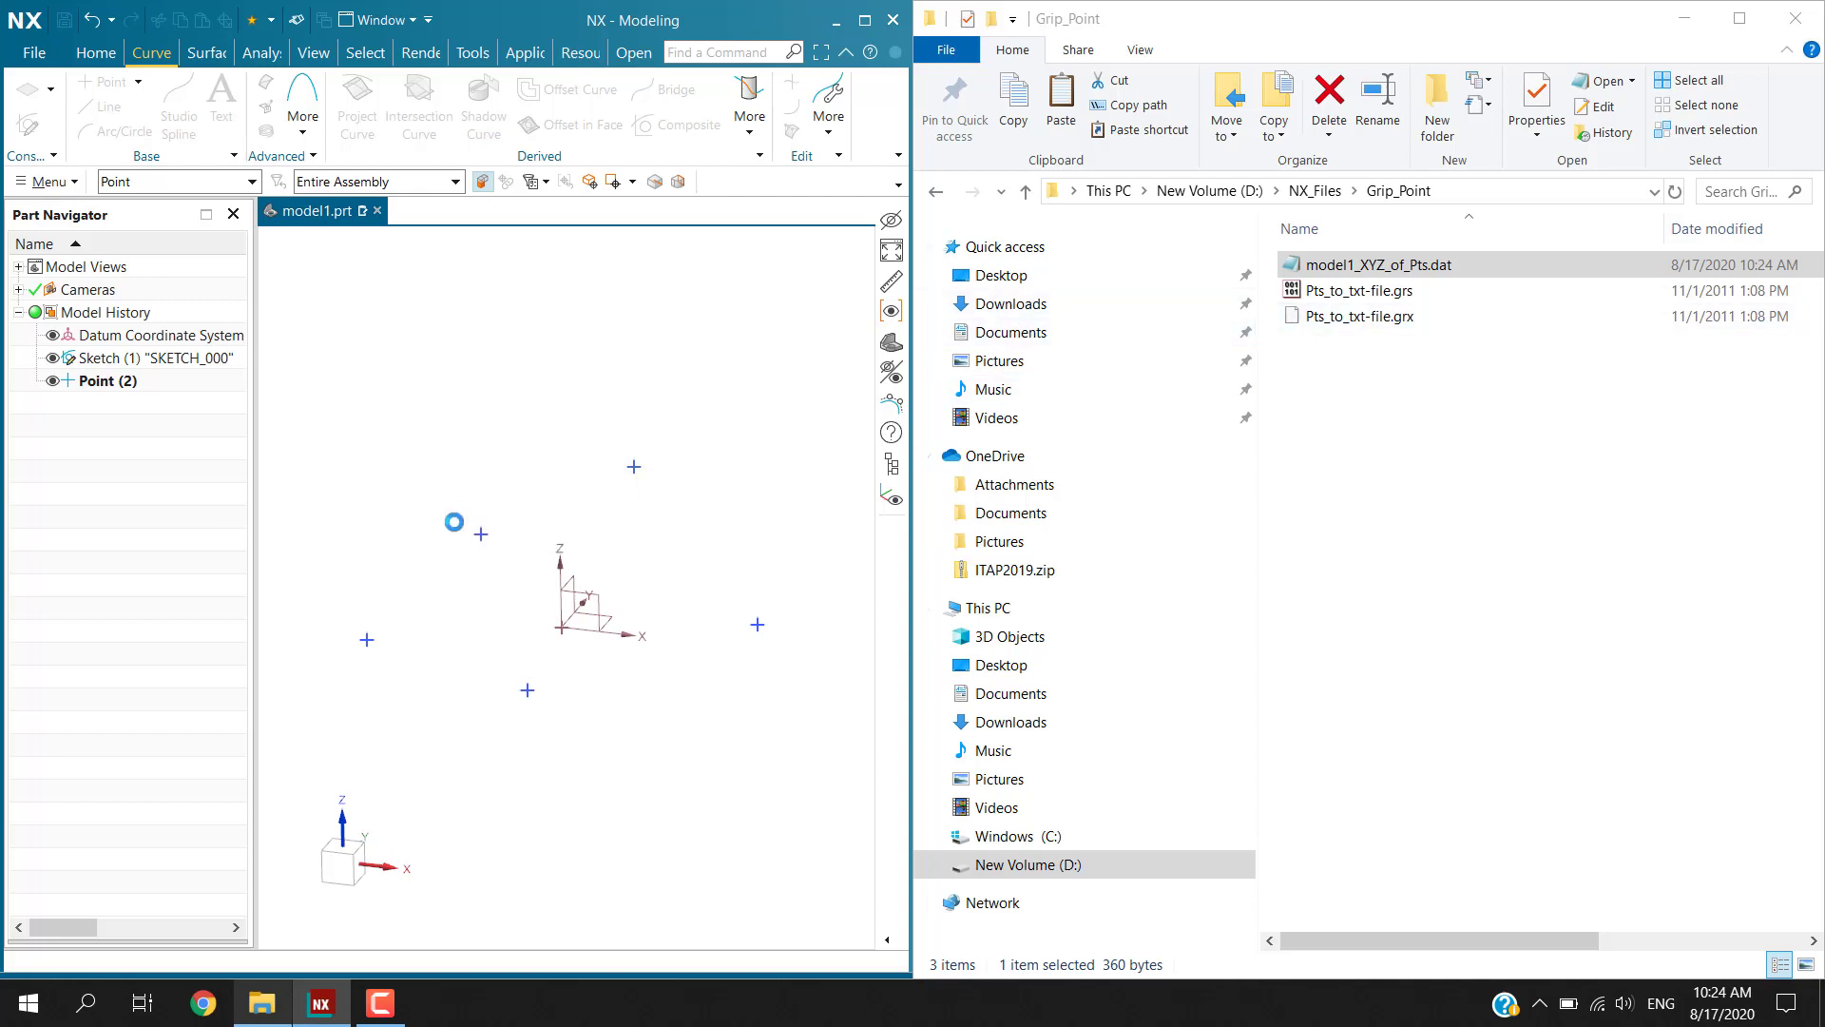
right_click(1423, 269)
Step: Open model1_XYZ_of_Pts.dat in Notepad, copy its six coordinate rows, and open the Start menu
left_click(1443, 278)
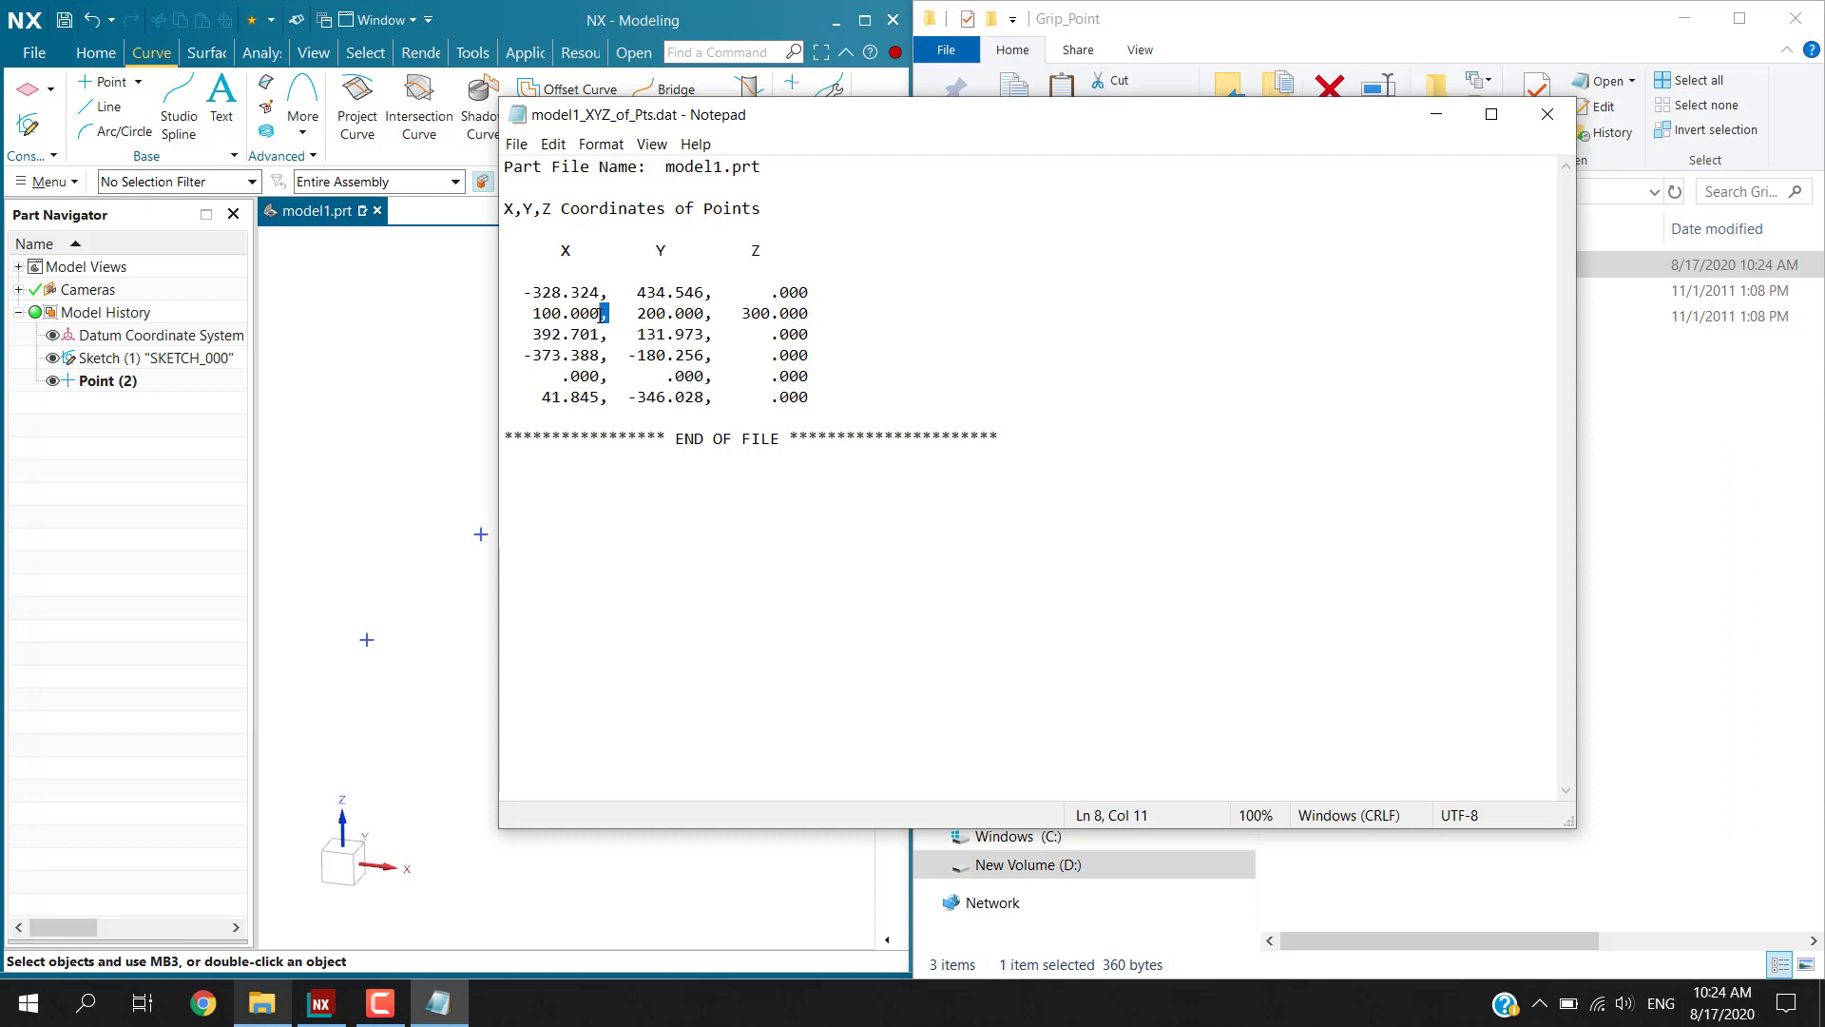
left_click(609, 336)
left_click_drag(821, 397, 504, 292)
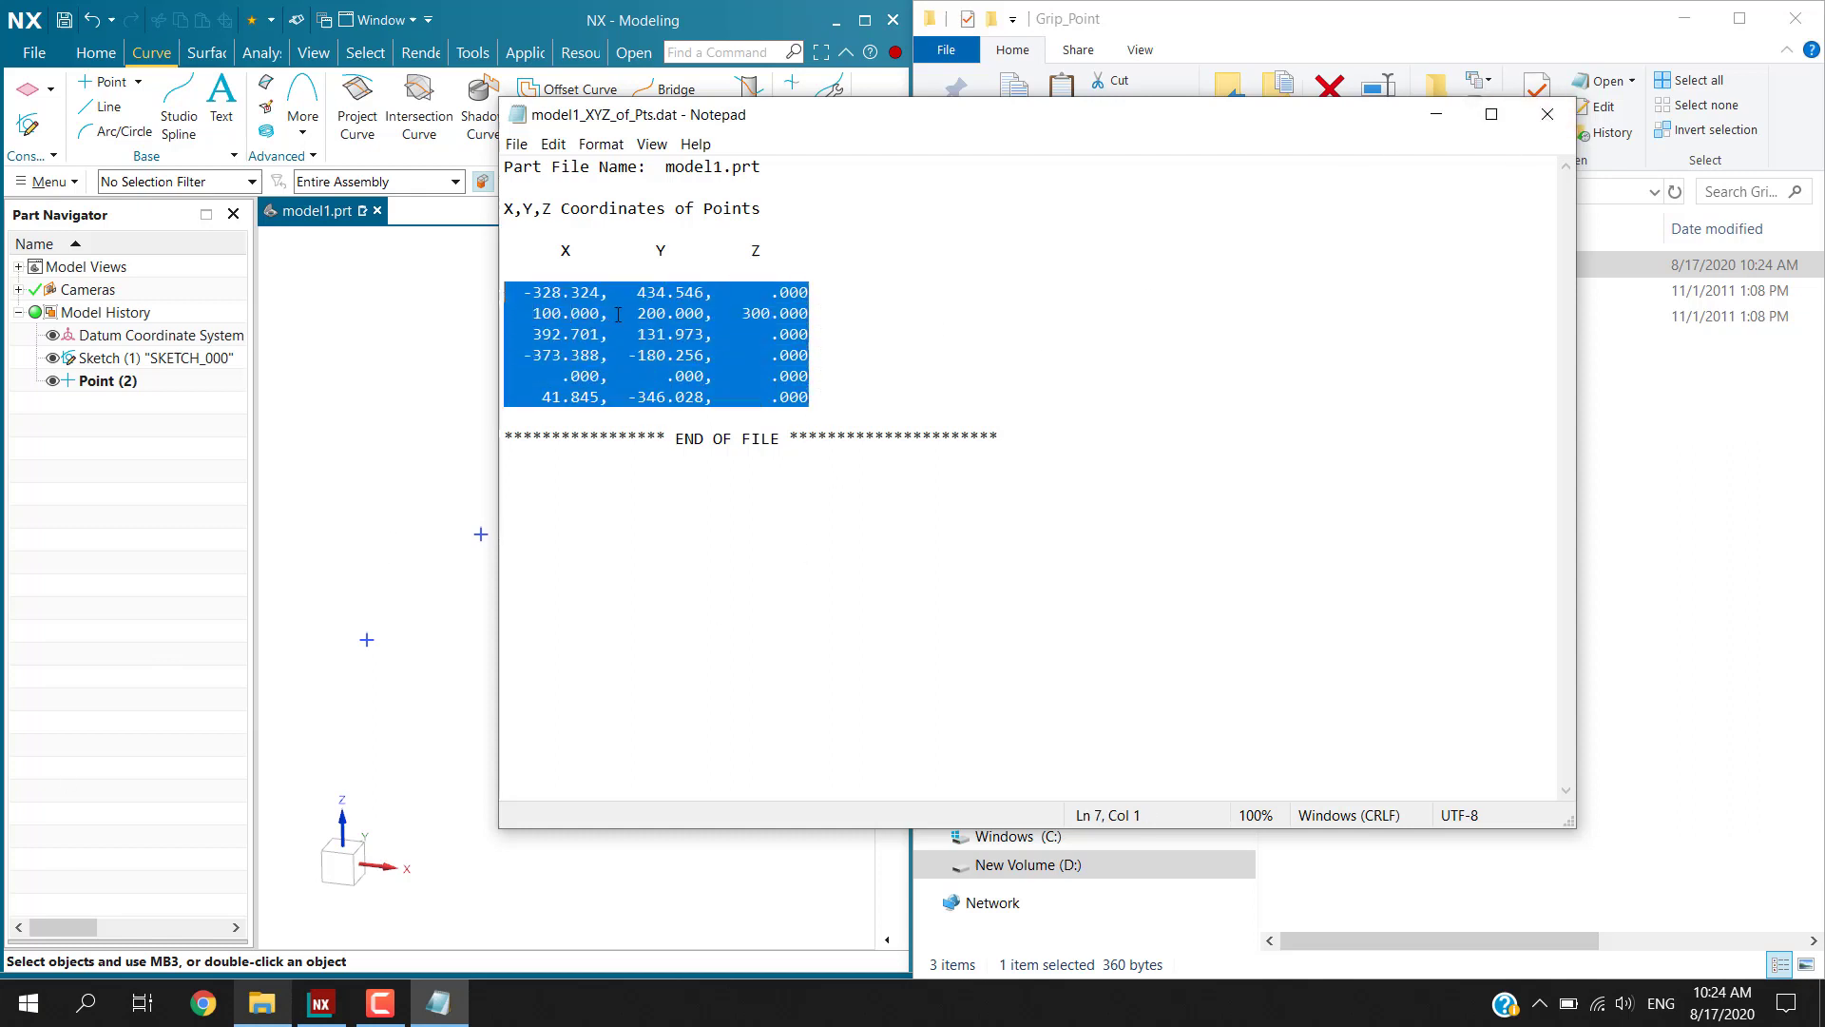
right_click(623, 321)
left_click(723, 380)
key("super")
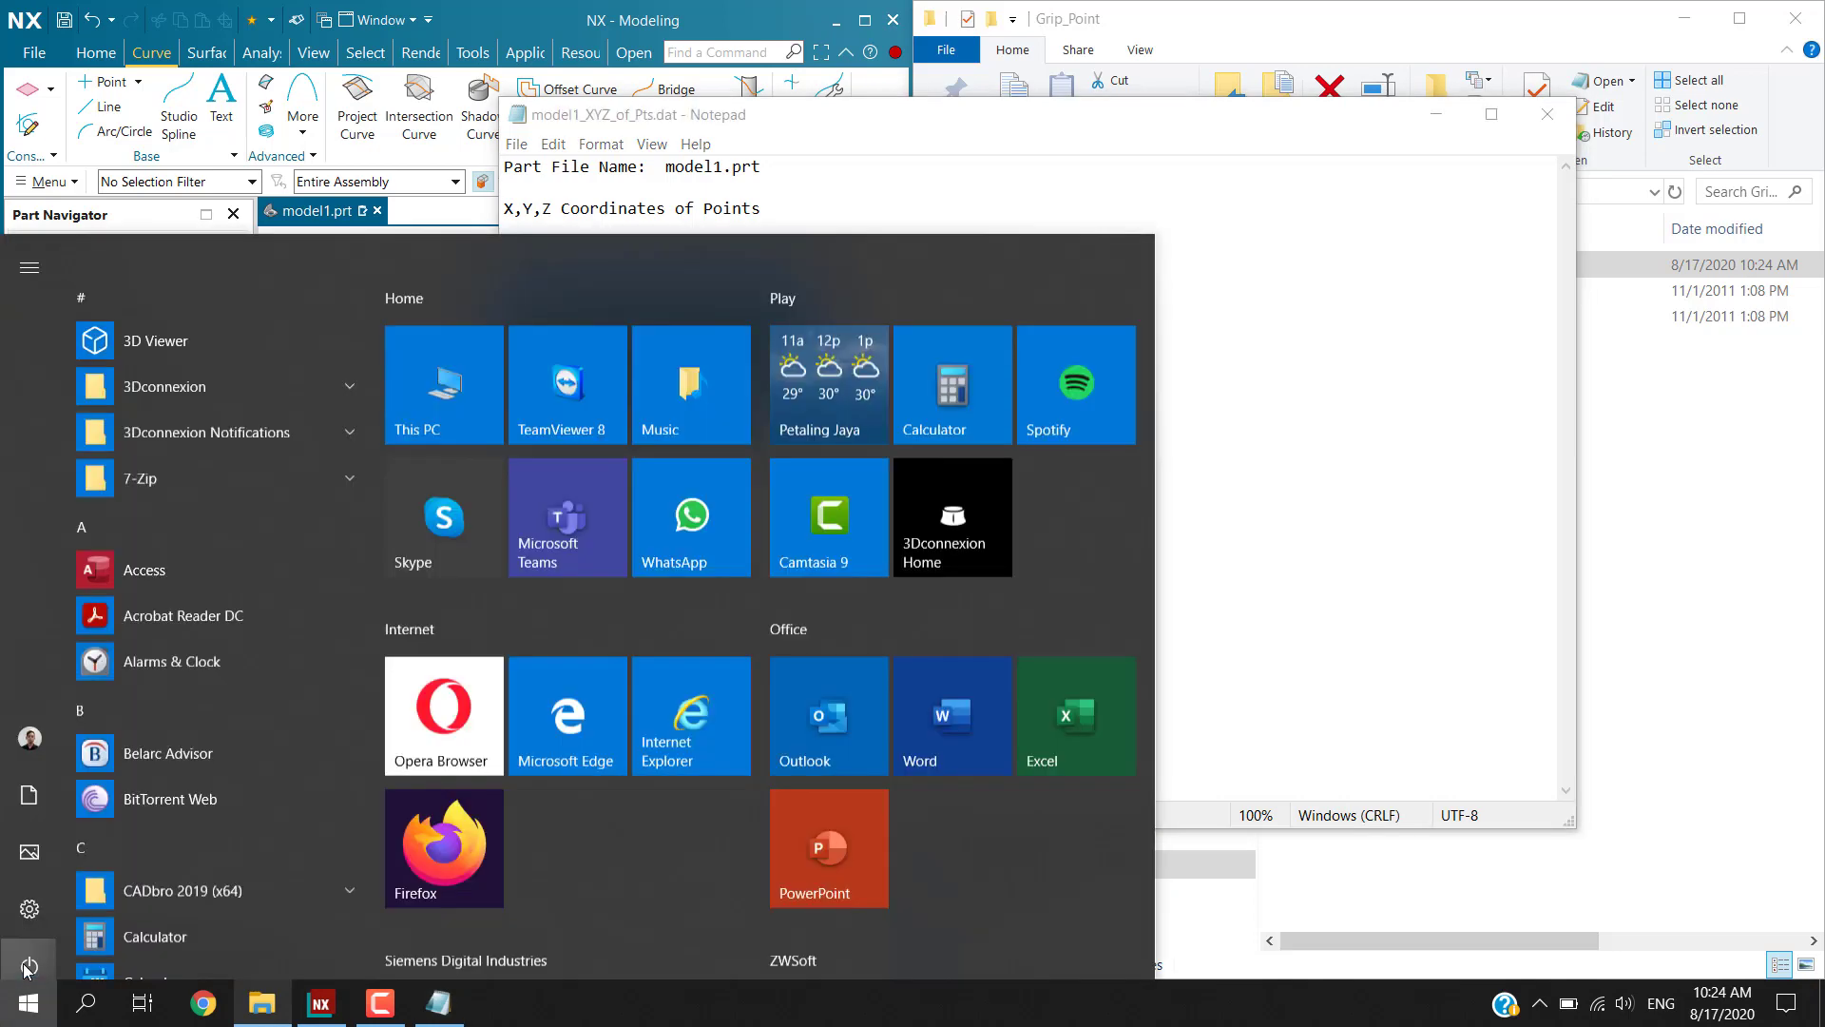
Step: Start Excel with a blank workbook and paste the rows into A1 using Keep Text Only
left_click(1103, 619)
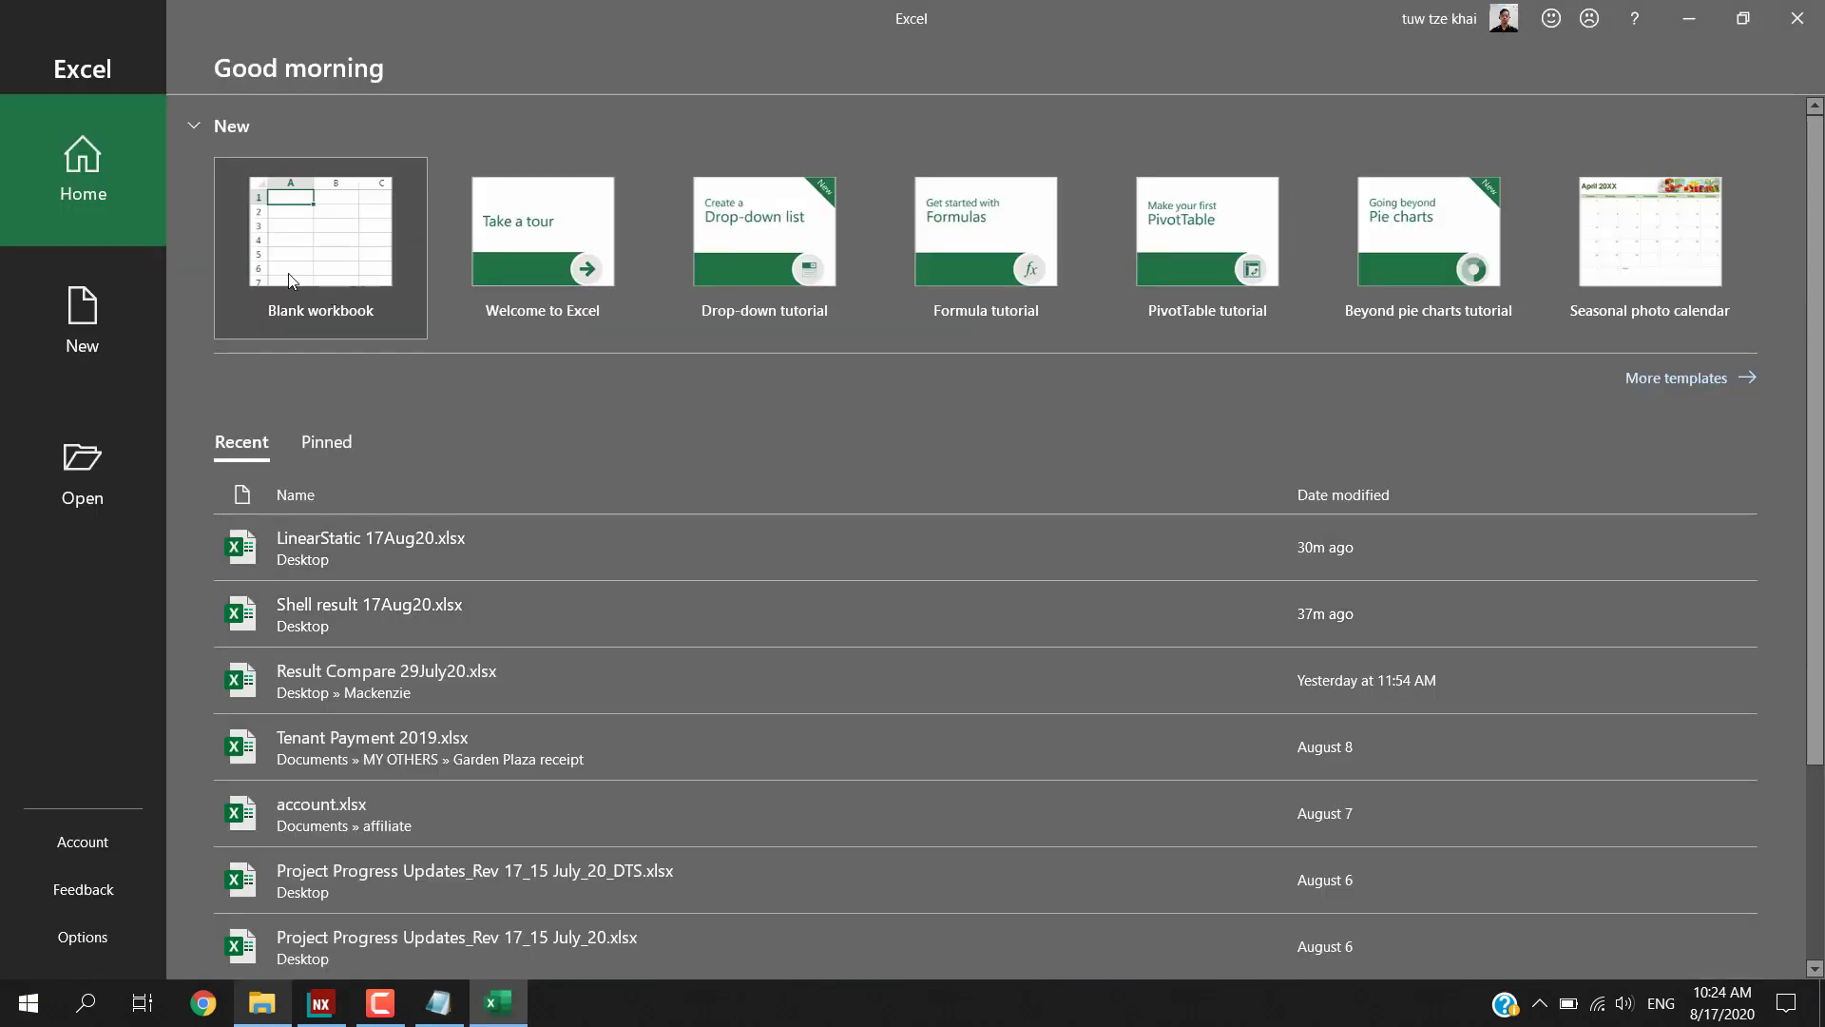
left_click(288, 276)
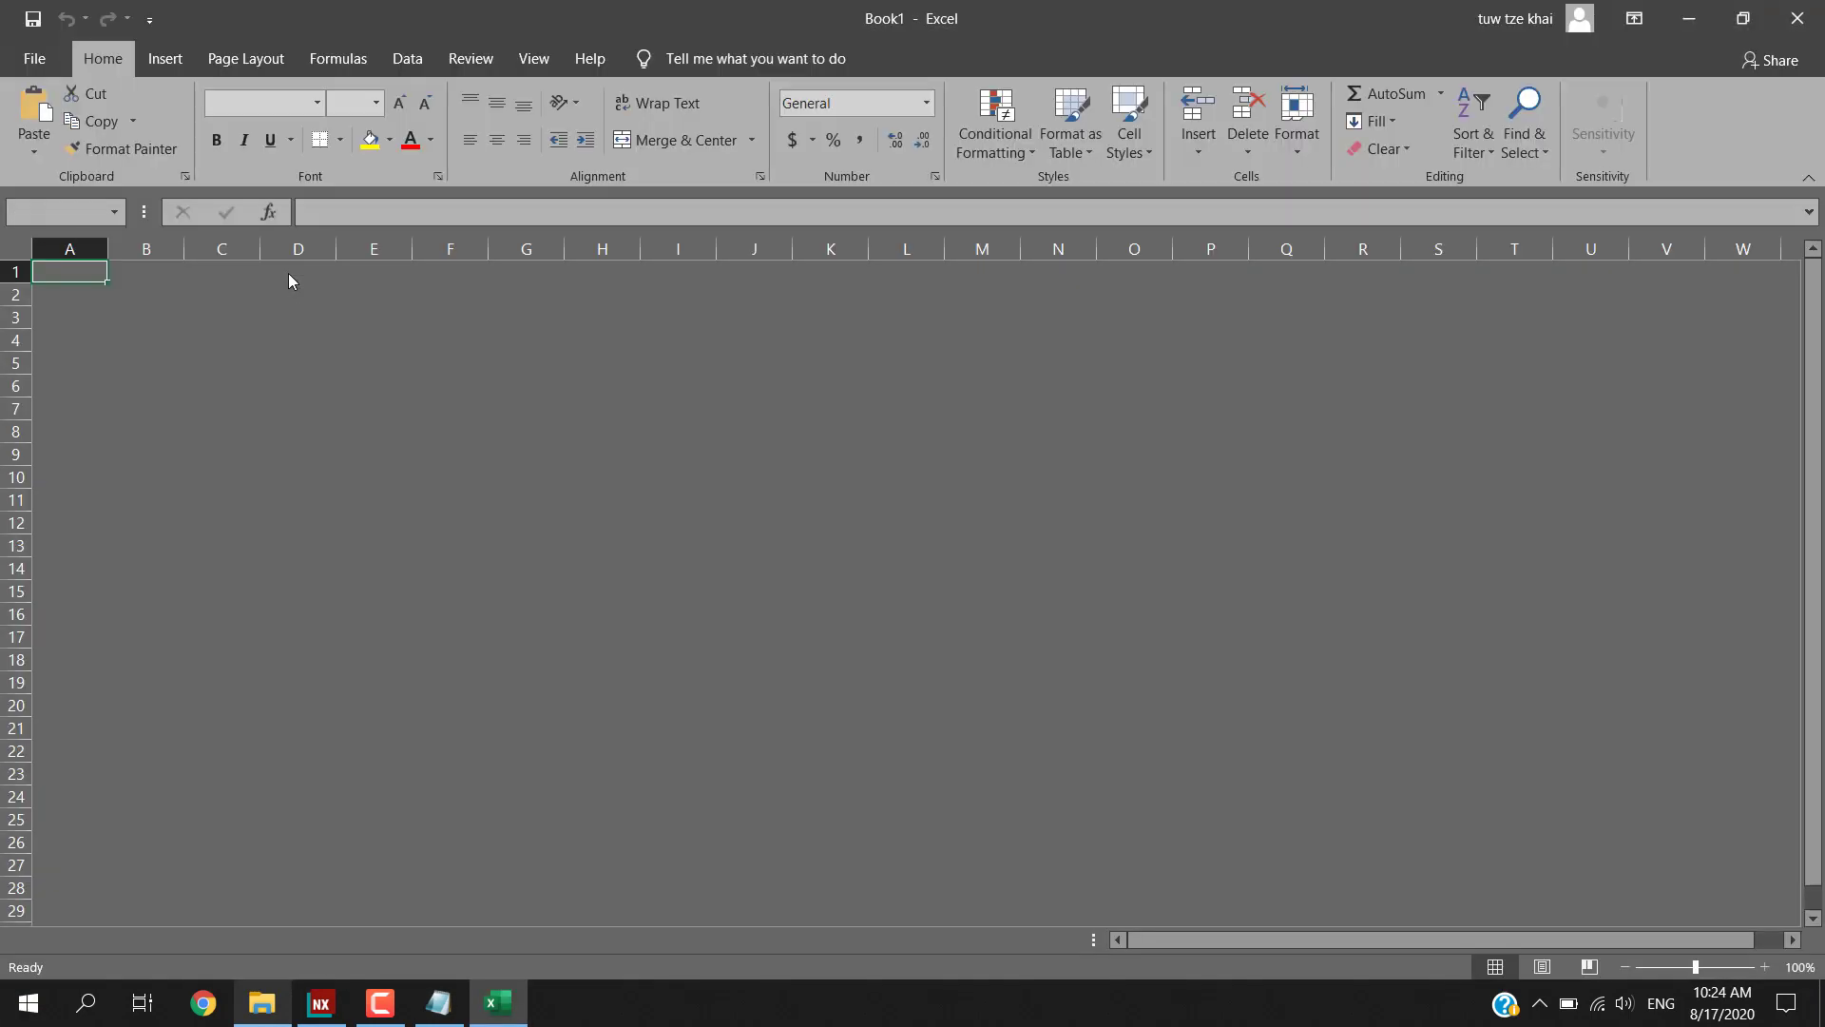
right_click(79, 272)
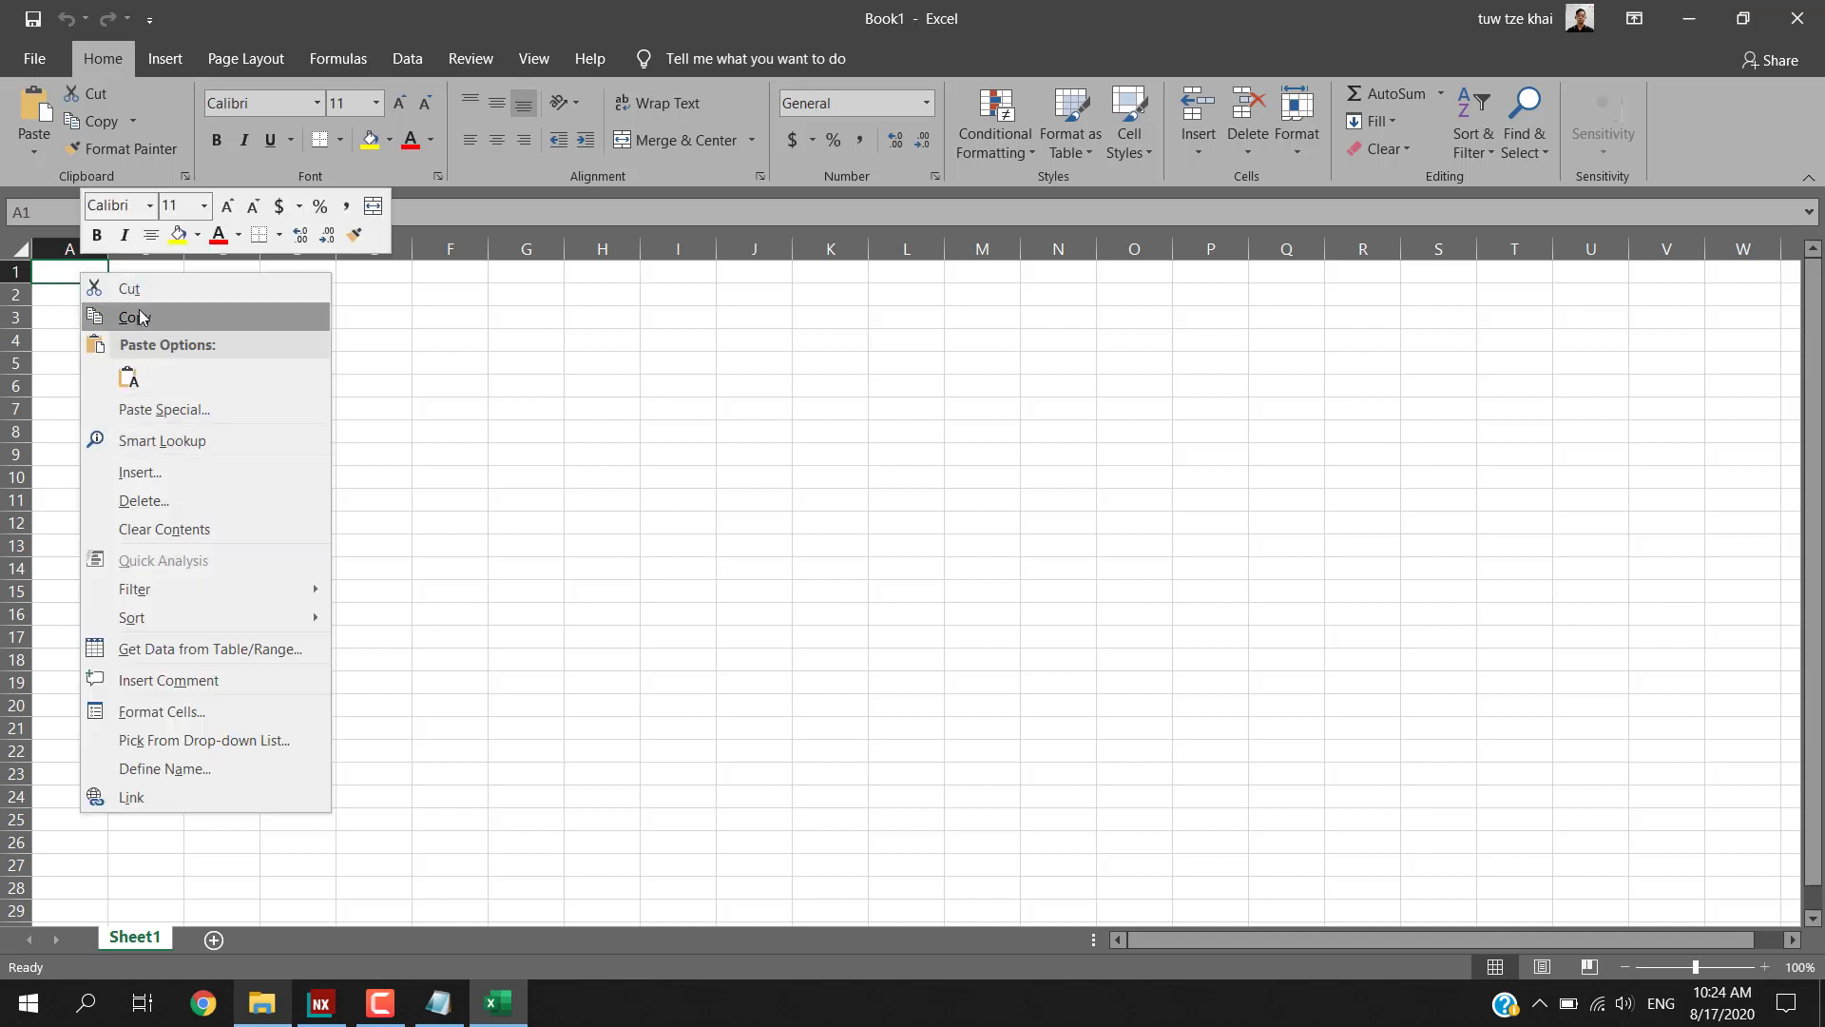
left_click(125, 388)
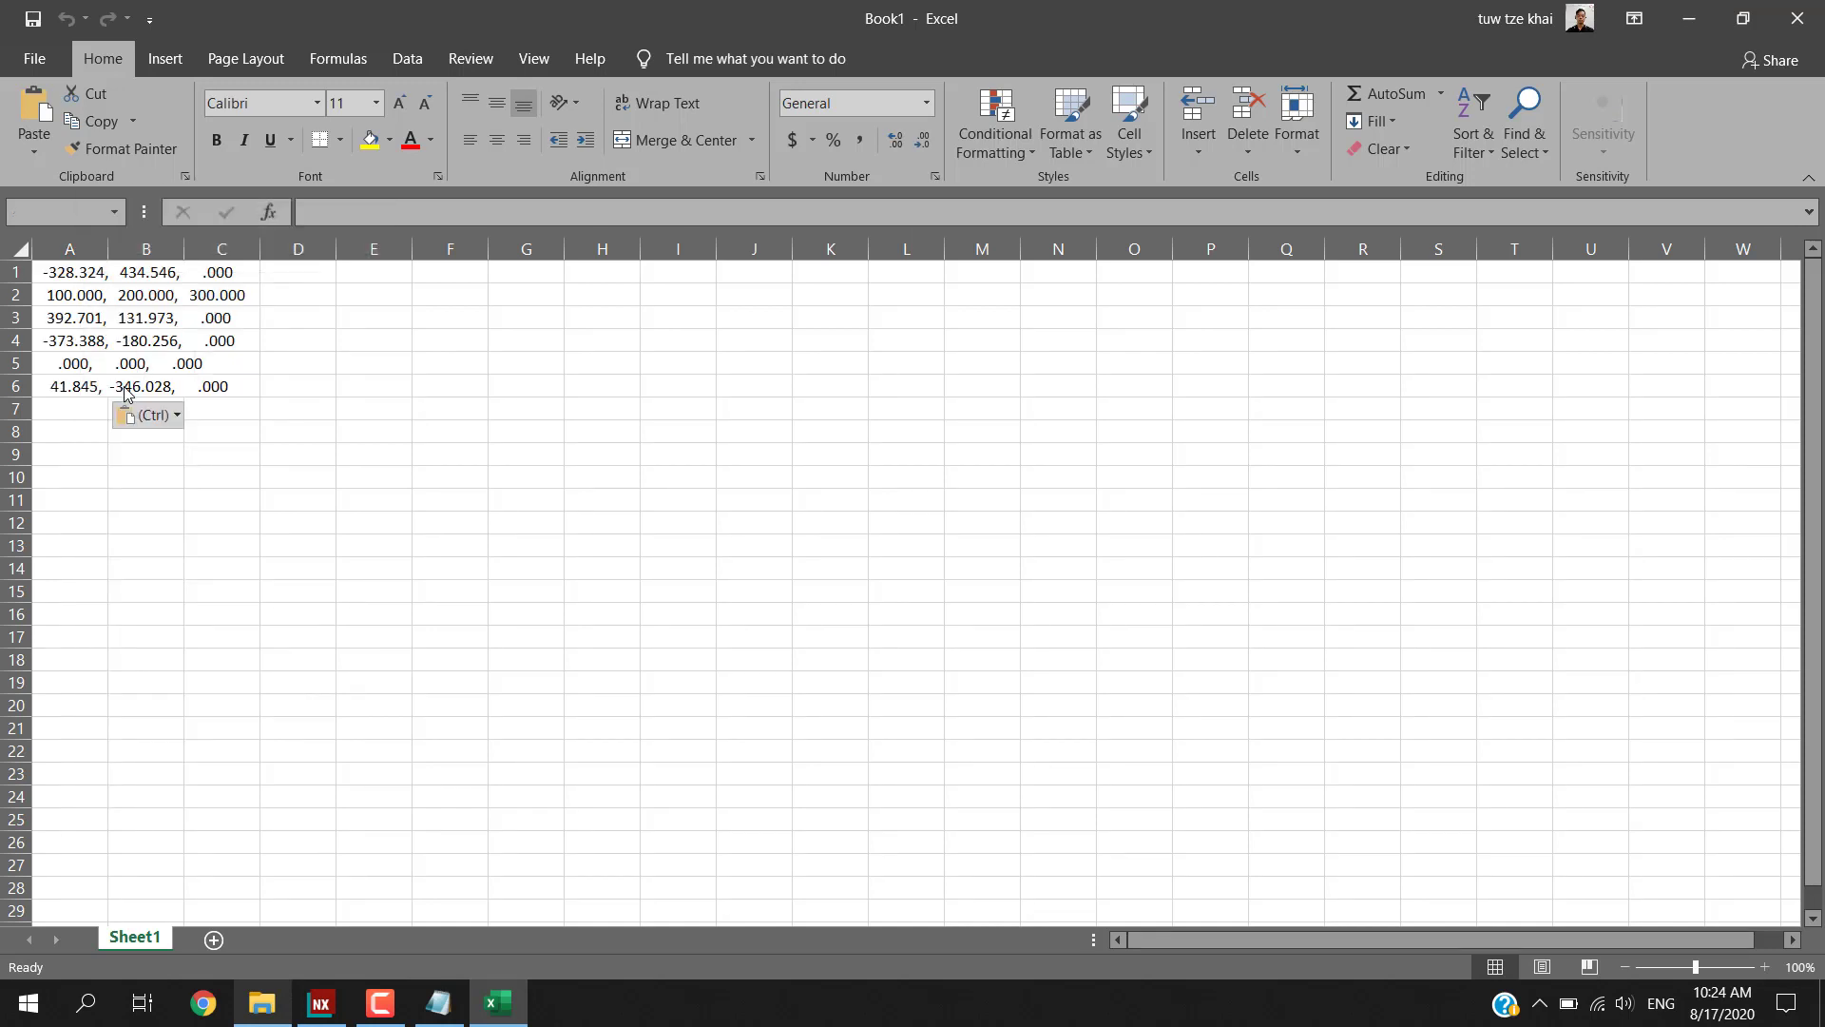
left_click(147, 415)
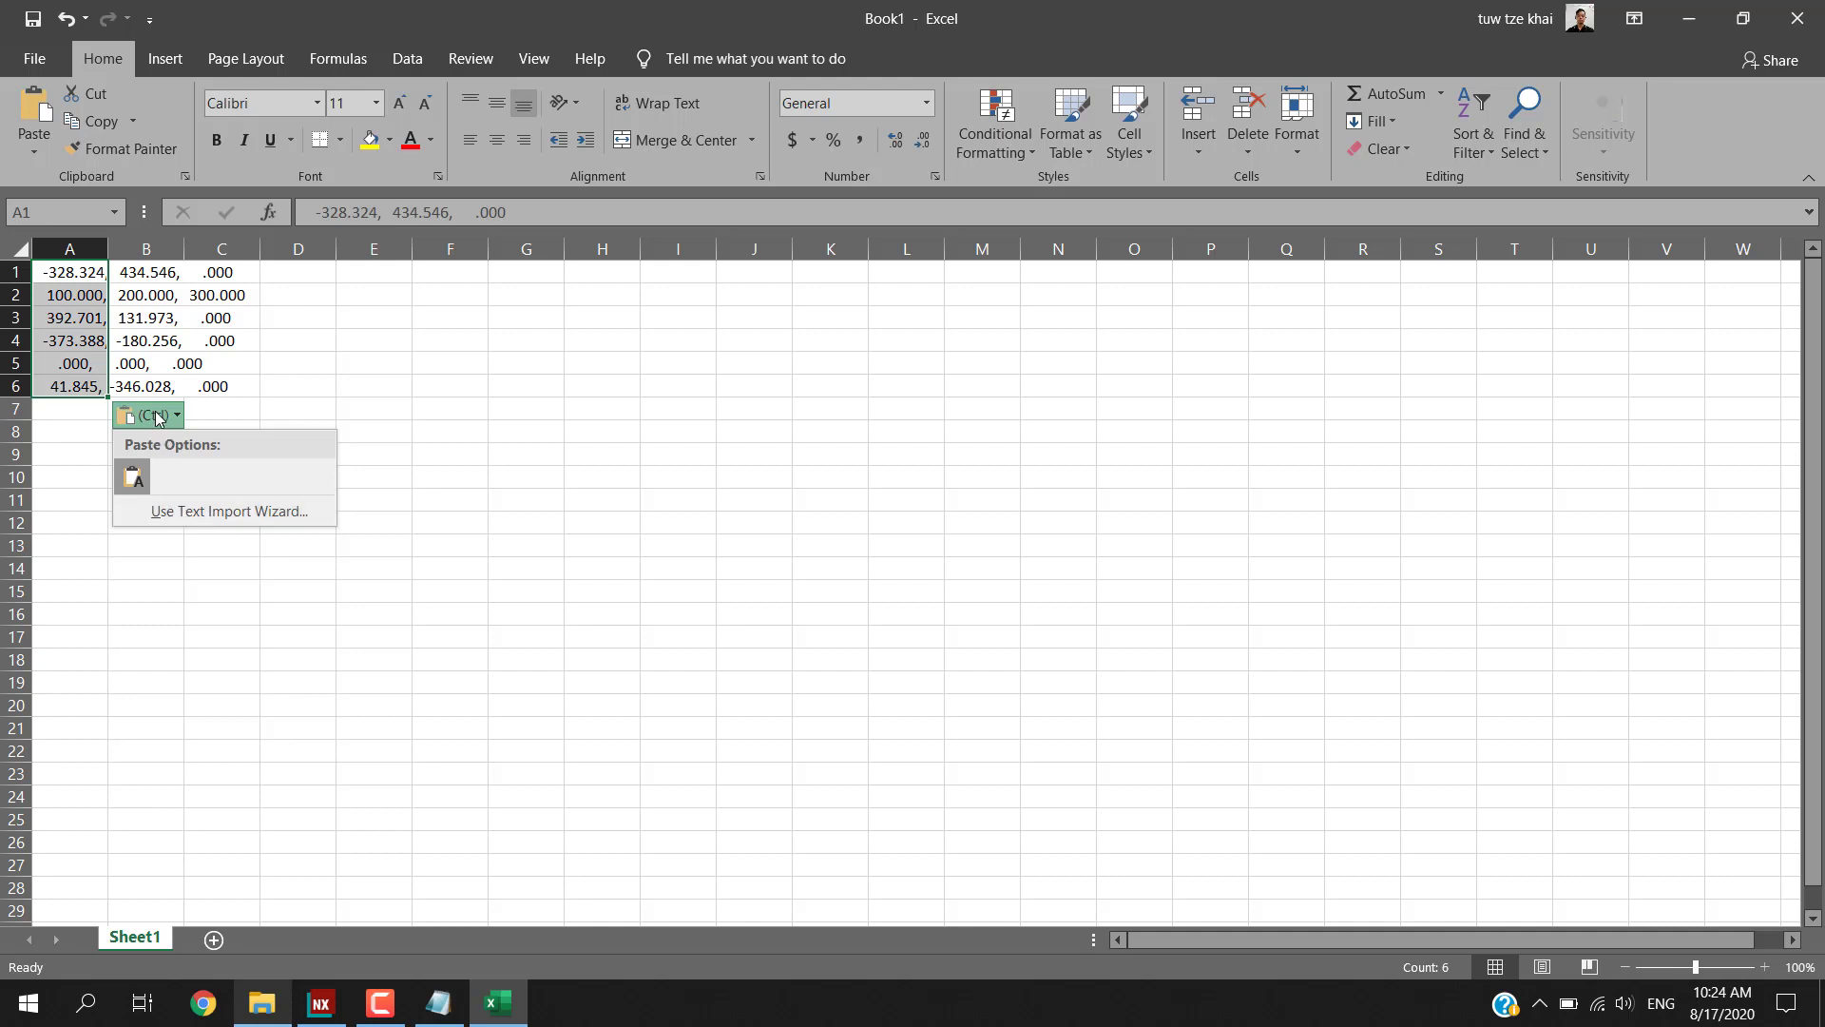
Step: Run the Text Import Wizard with Comma instead of Space as delimiter, splitting rows into columns A–C
left_click(172, 511)
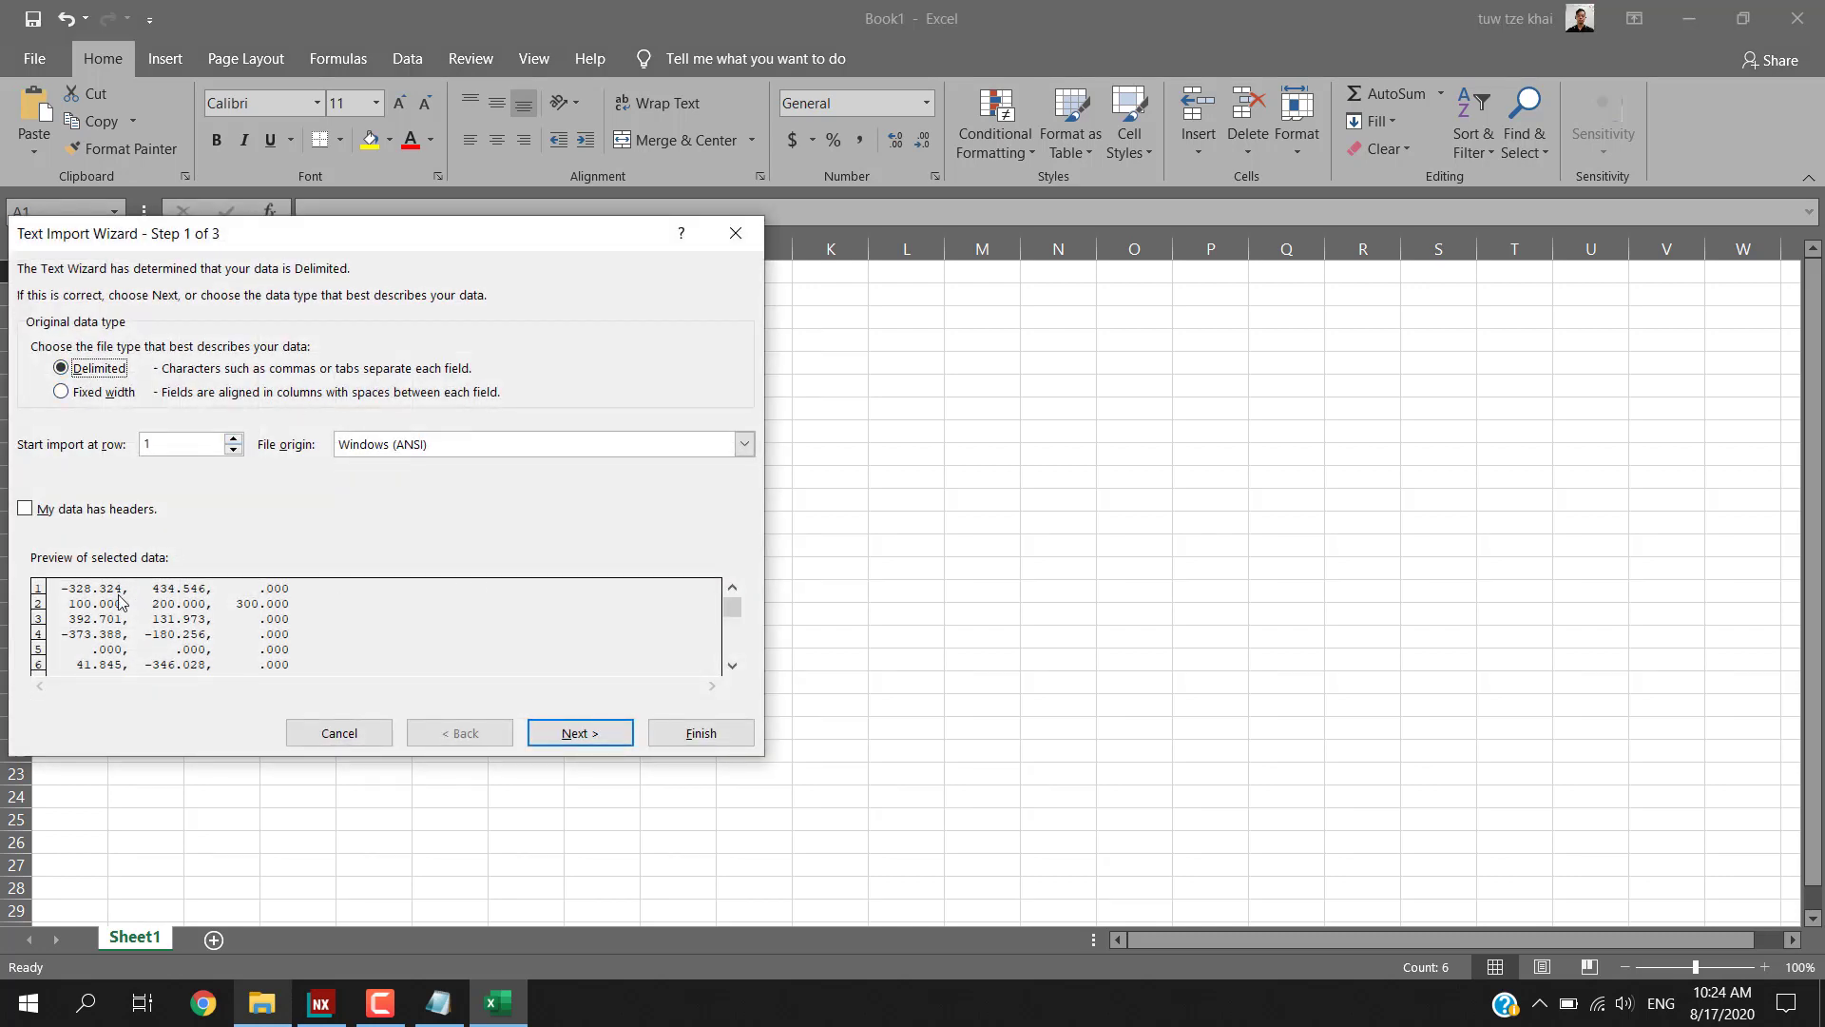
left_click(598, 733)
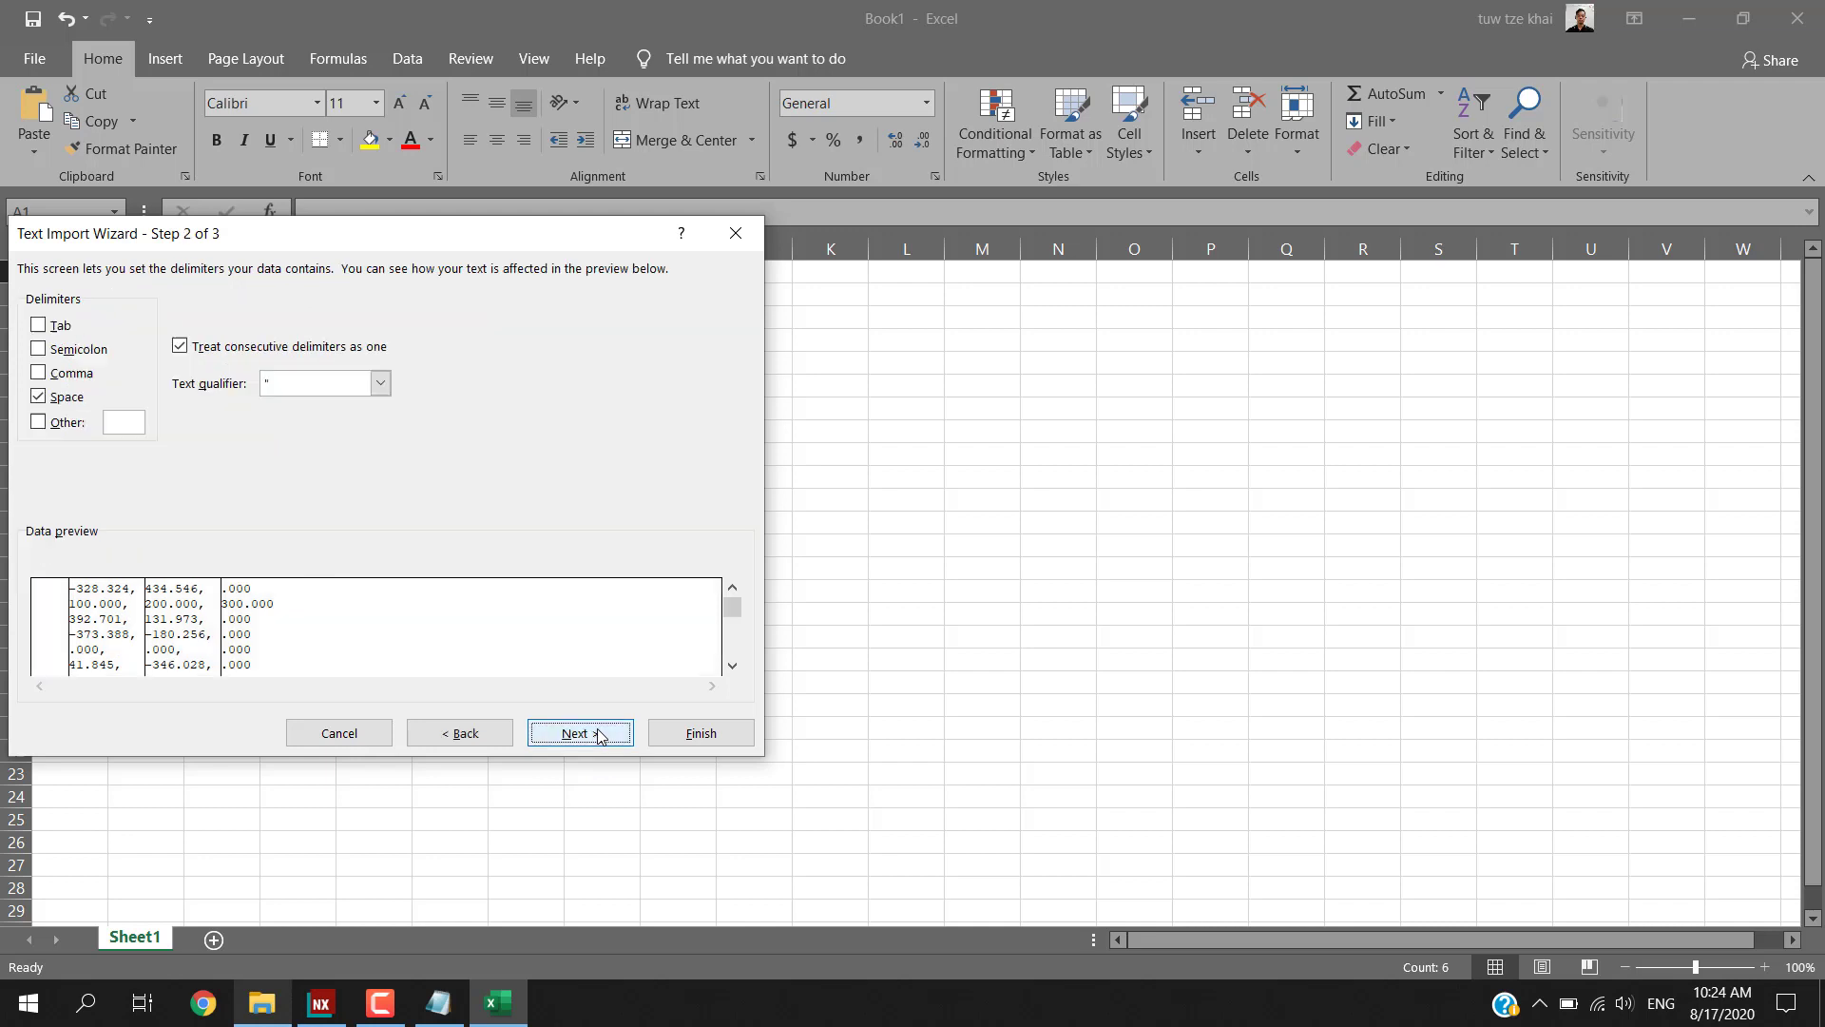
left_click(38, 396)
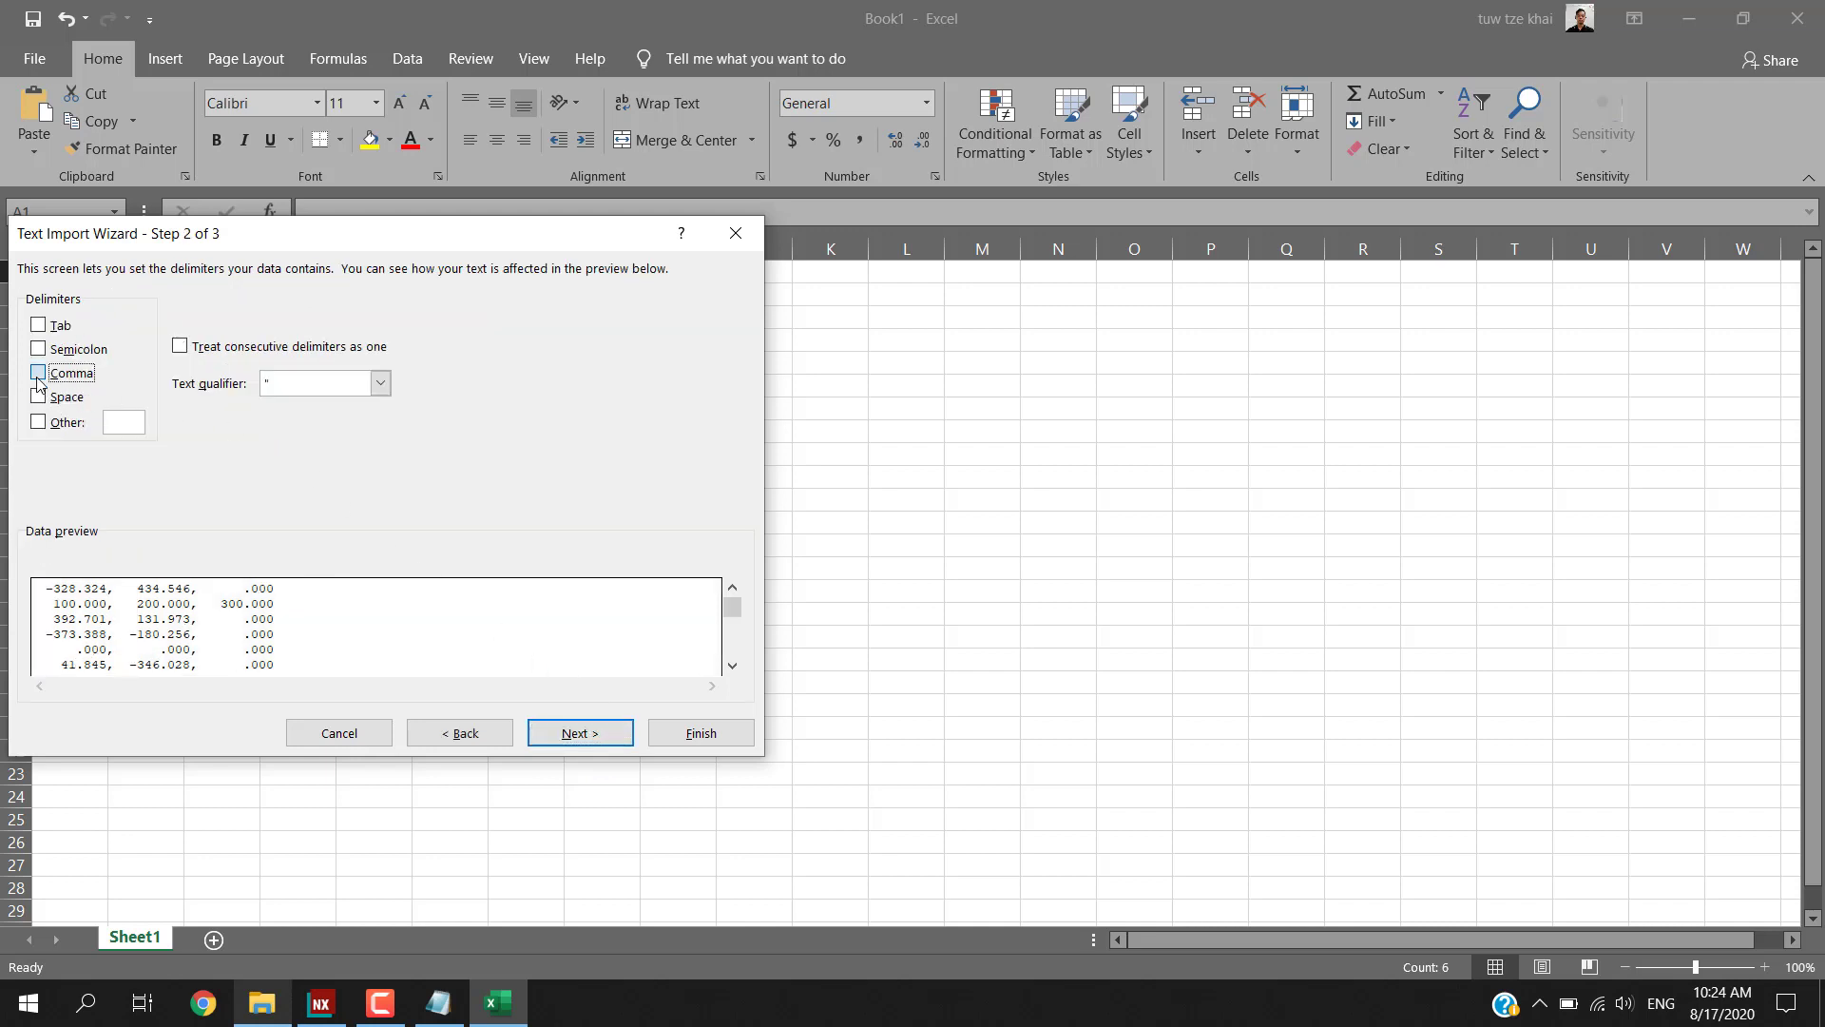
left_click(38, 372)
left_click(602, 734)
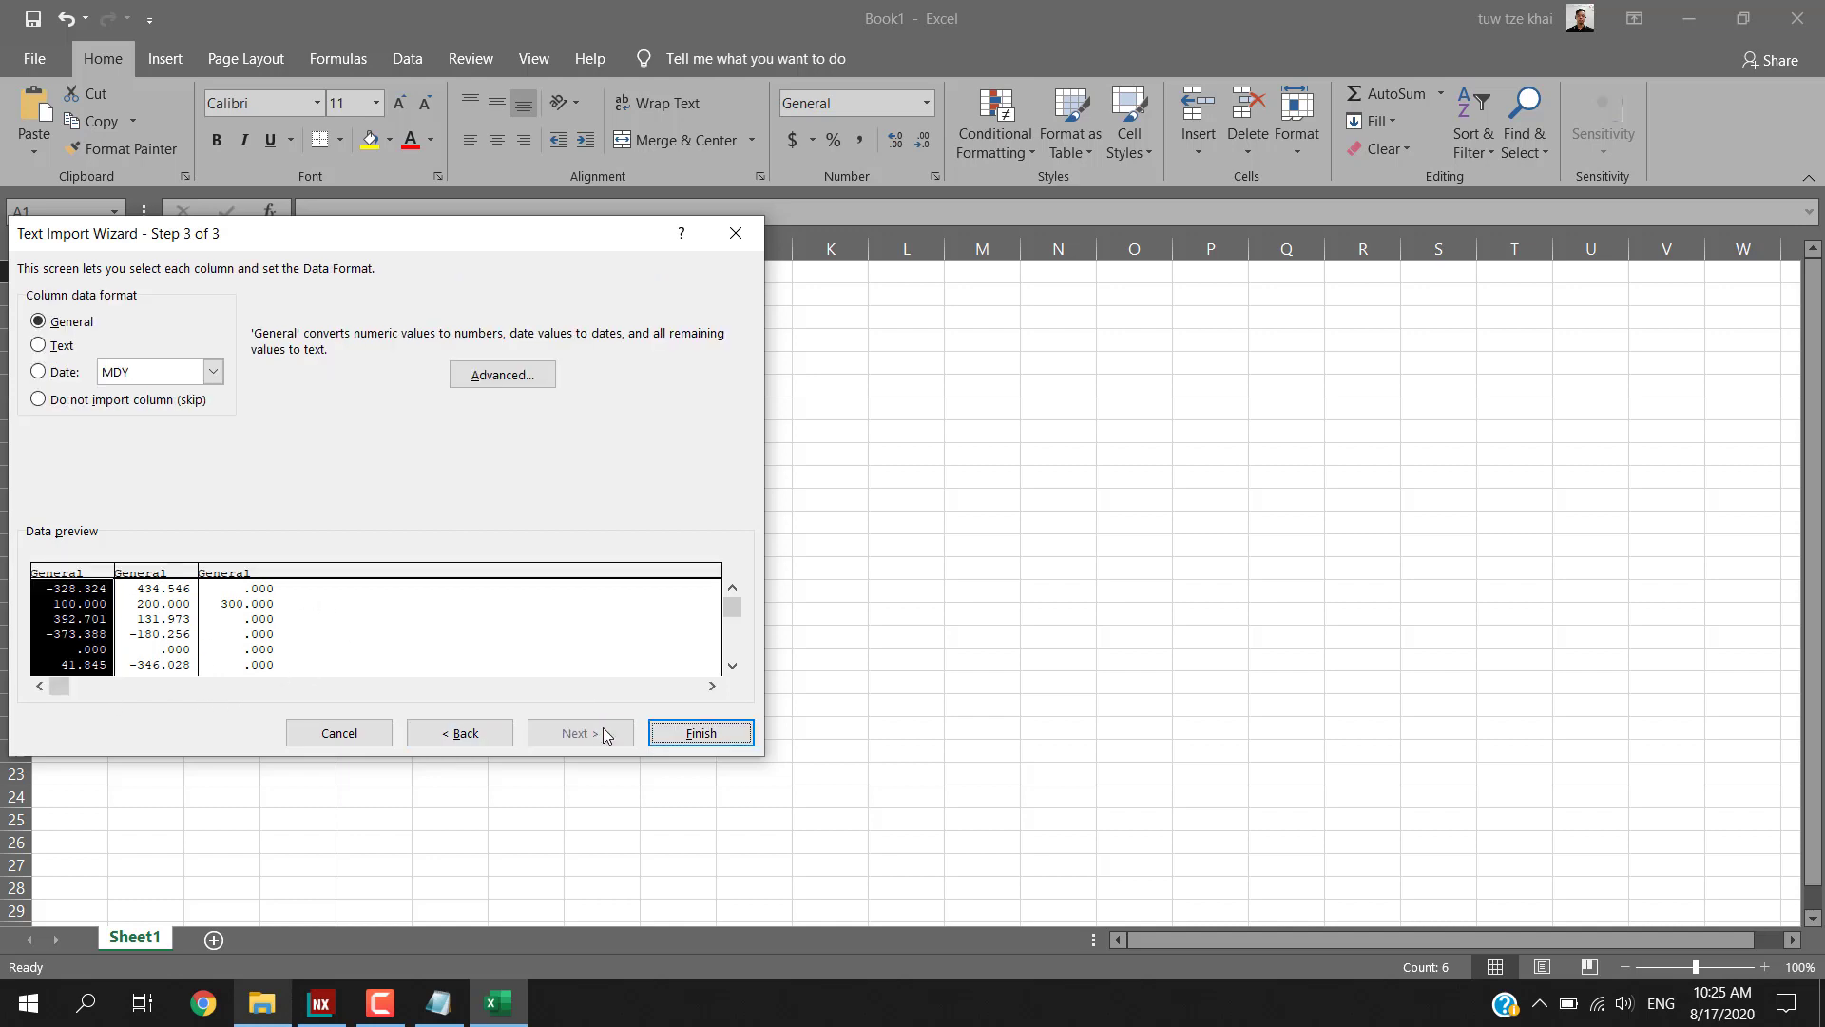
left_click(699, 733)
left_click(395, 522)
Step: Select the imported coordinates A1:C6, minimize Excel, and move the model1_XYZ_of_Pts.dat Notepad window left
left_click_drag(79, 270, 206, 382)
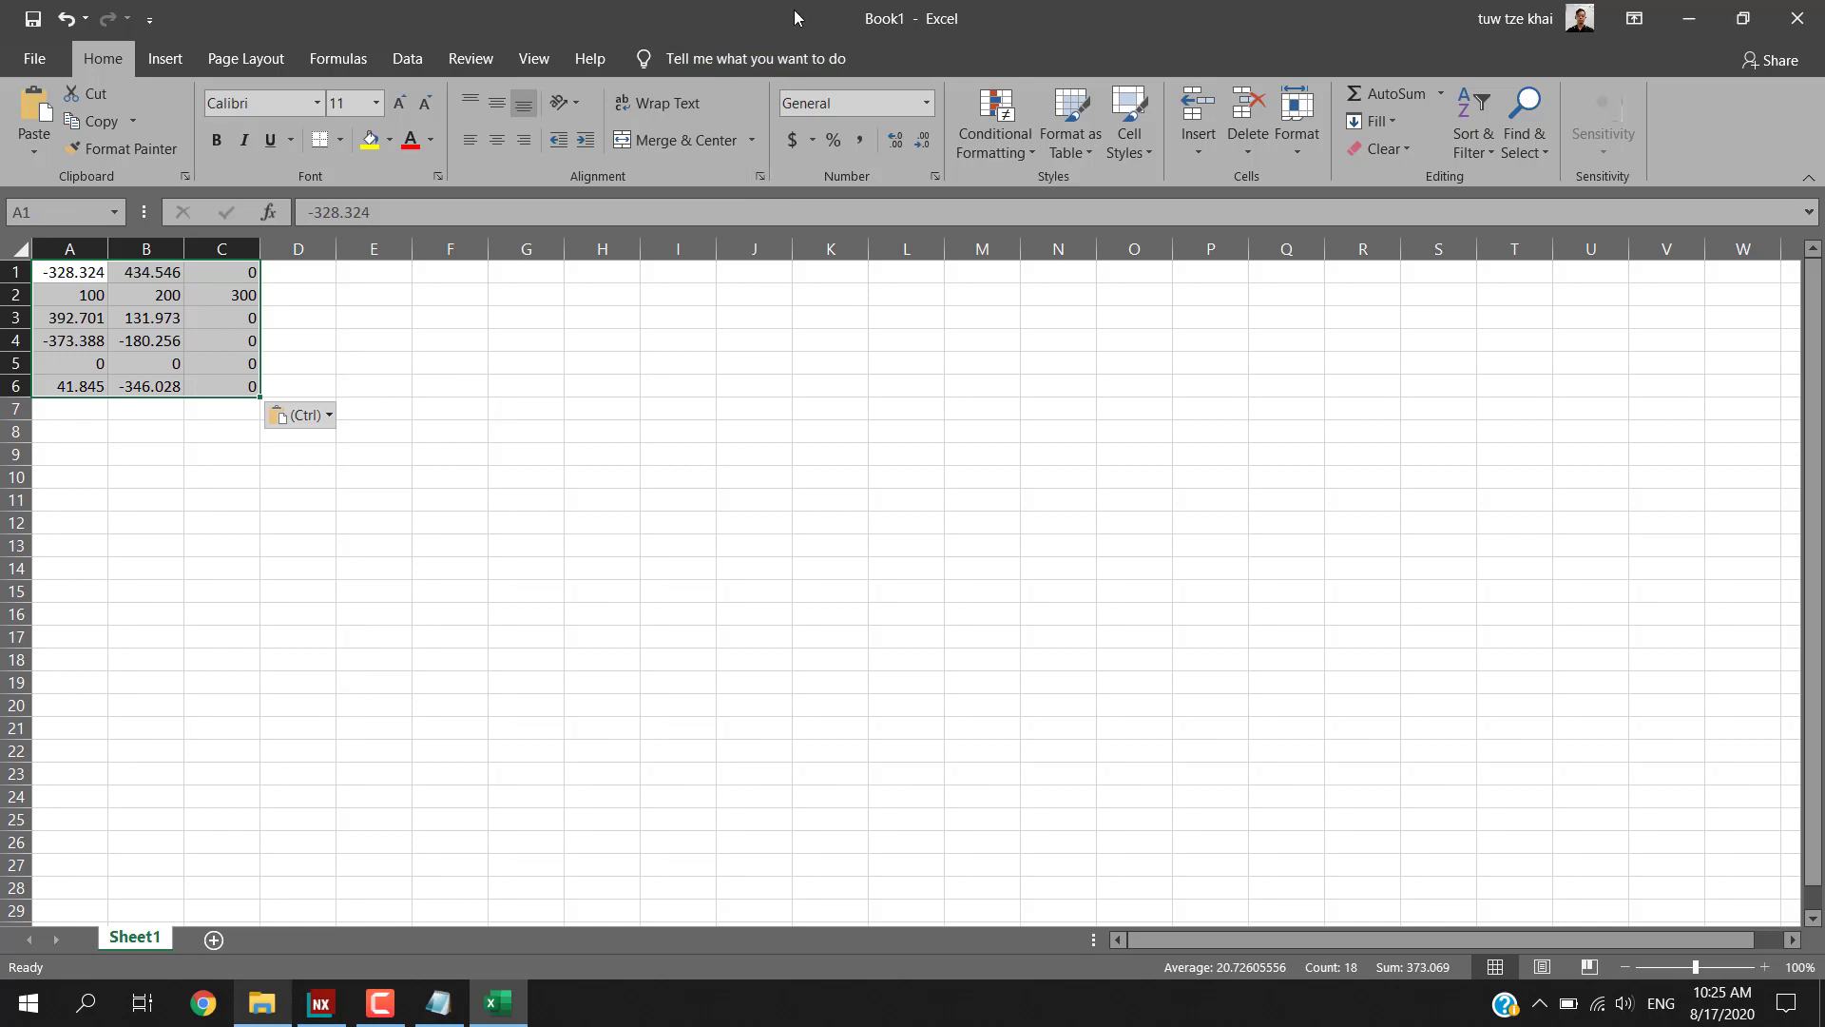
left_click(1688, 18)
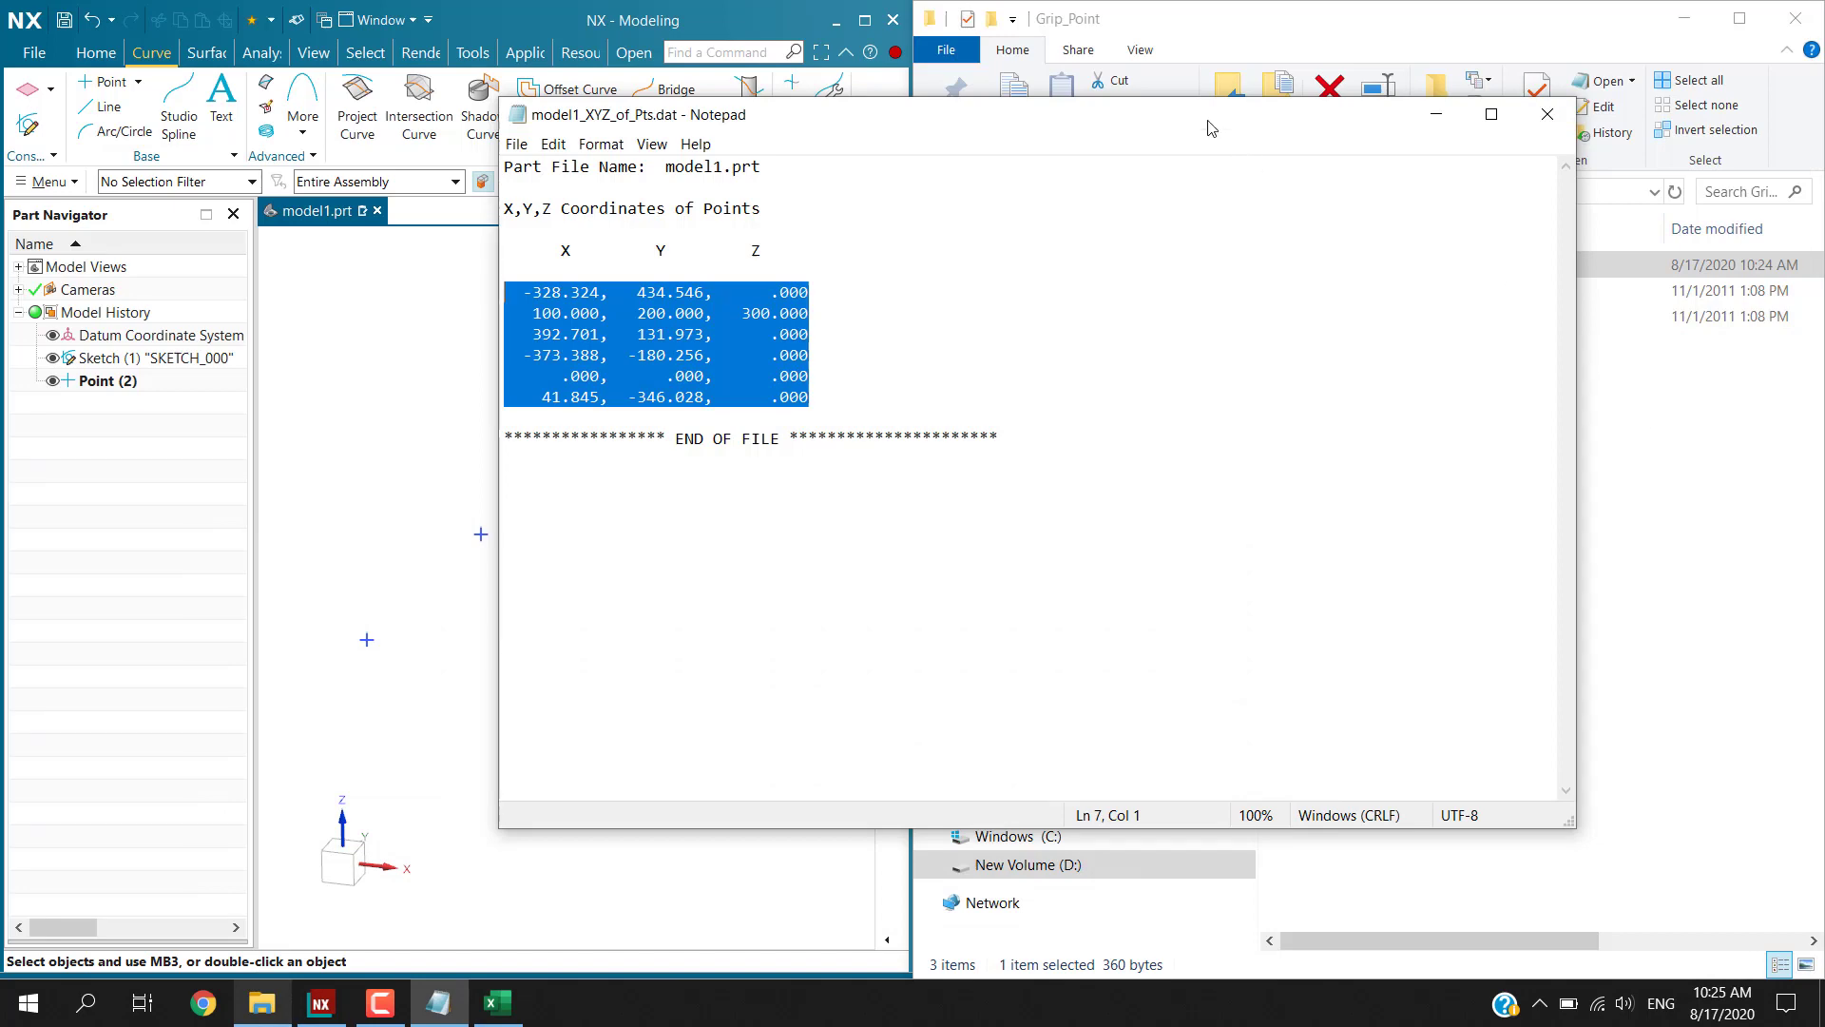
left_click_drag(1208, 127, 908, 168)
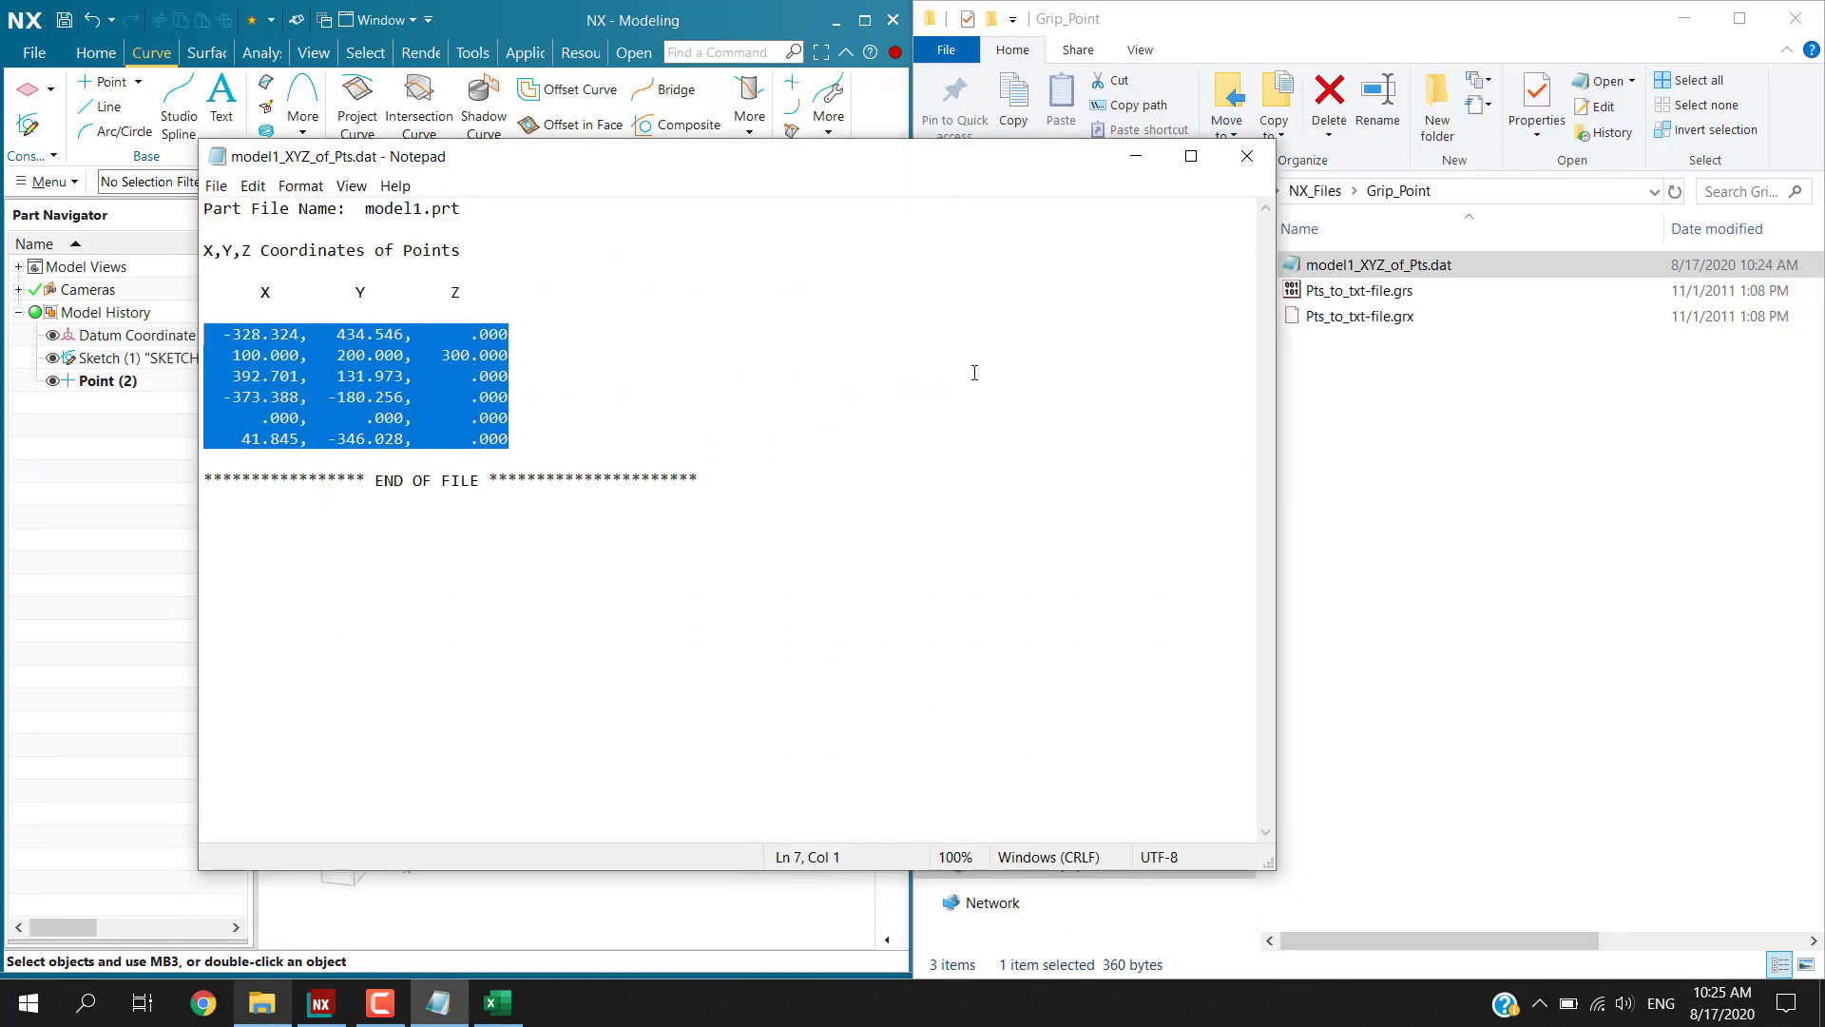